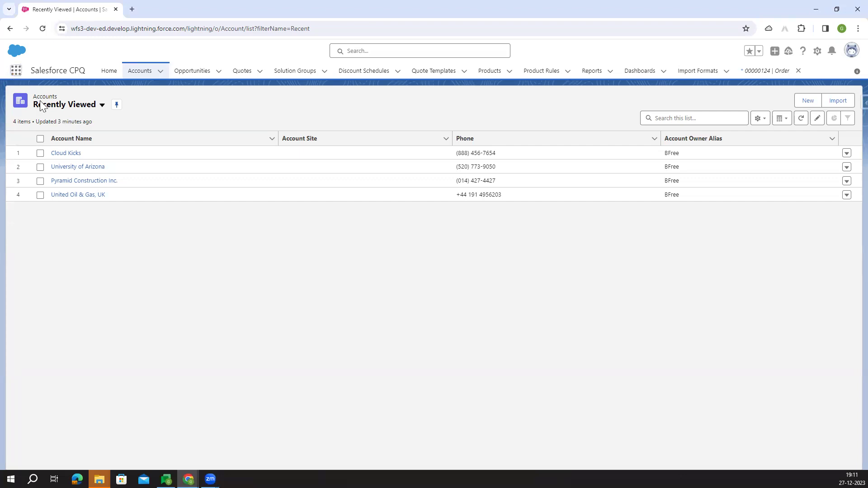
- Search the available apps for "Billing" and open Salesforce Billing Configuration and Salesforce Billing in separate browser tabs
left_click(16, 71)
type("v")
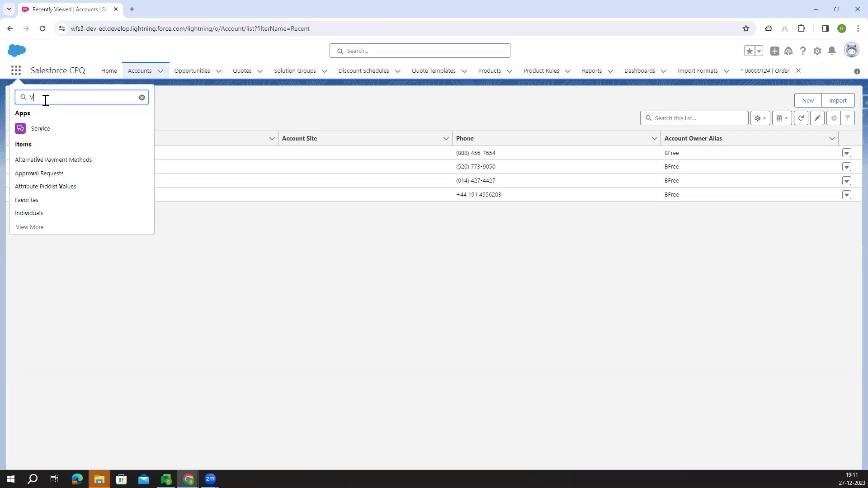
key("BackSpace")
type("Billing")
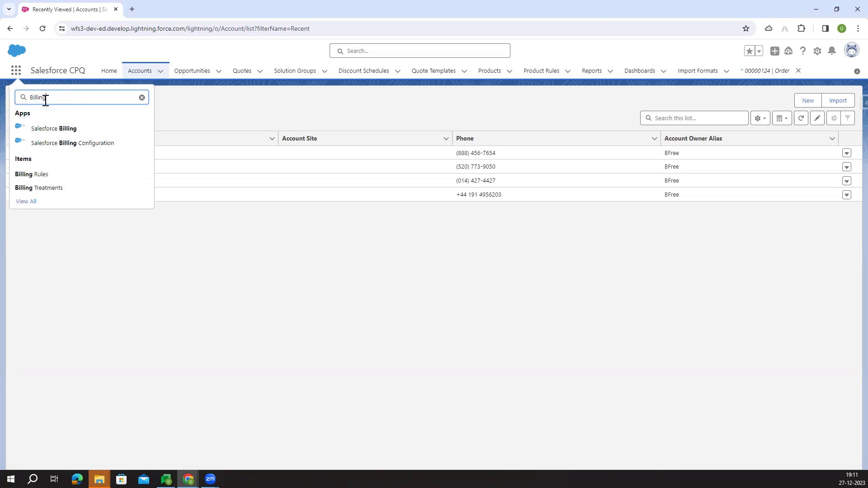
left_click(97, 144, "ctrl")
left_click(70, 129, "ctrl")
left_click(175, 100)
left_click(207, 5)
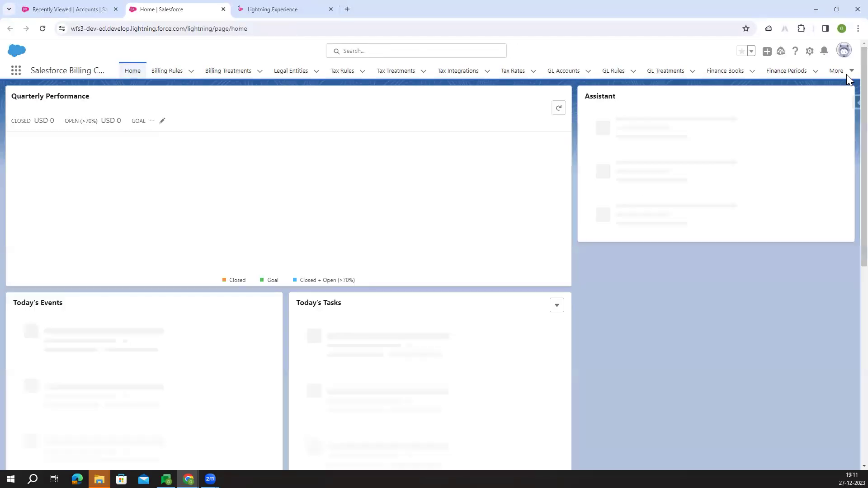
- Go to the Revenue Recognition Rules list in Salesforce Billing Configuration and start a new rule
left_click(847, 72)
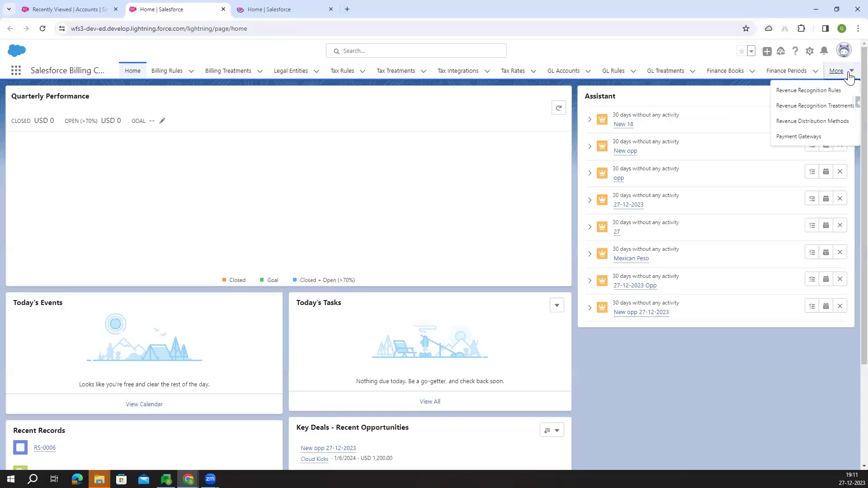
left_click(814, 105)
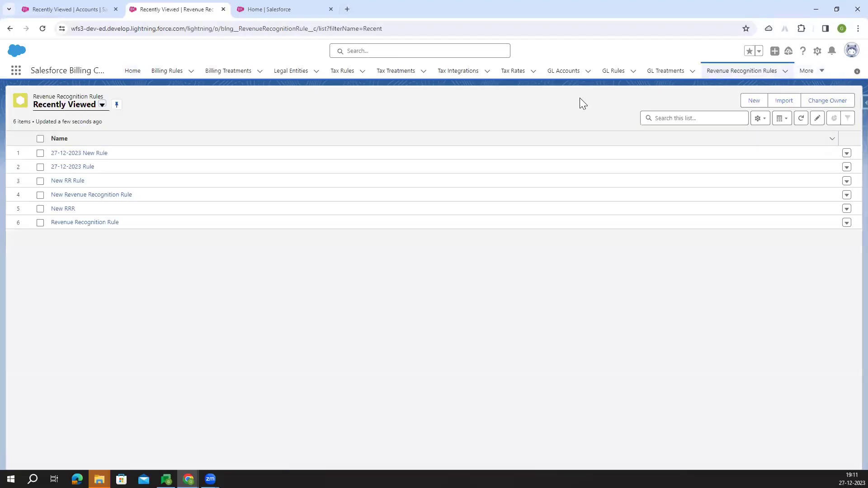
left_click(751, 101)
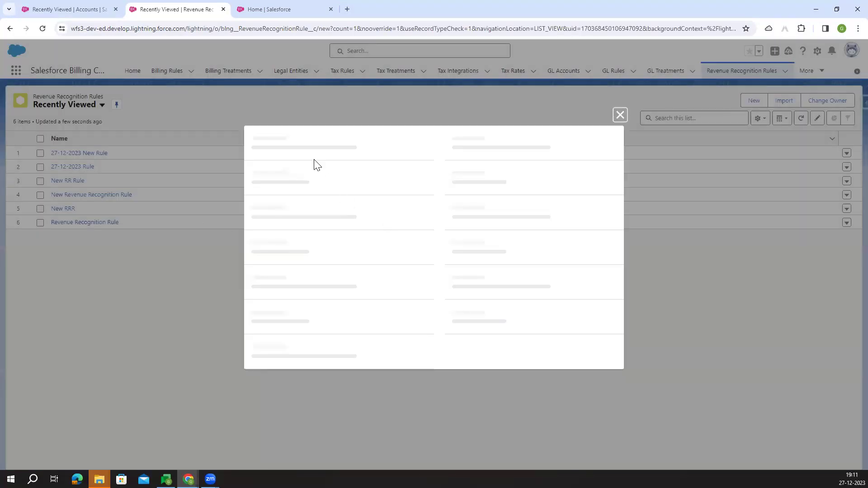
- Name the new revenue recognition rule "Dec 27-12-2023" and copy that name for reuse
left_click(305, 190)
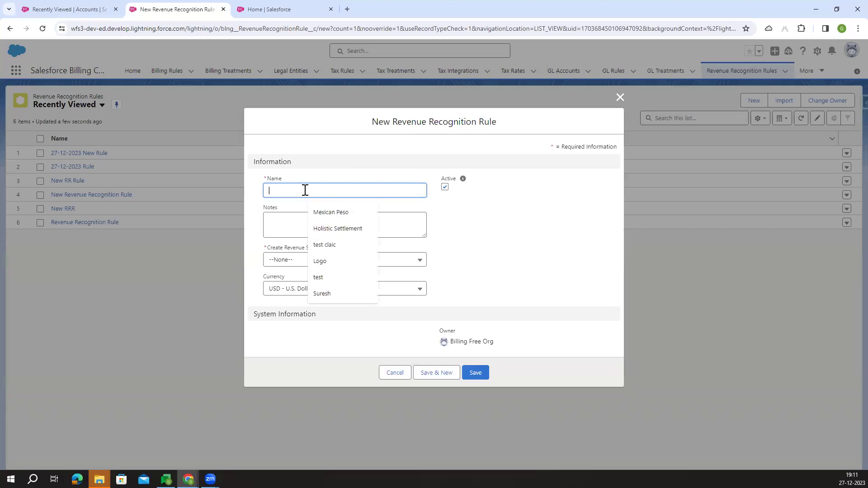
type("New")
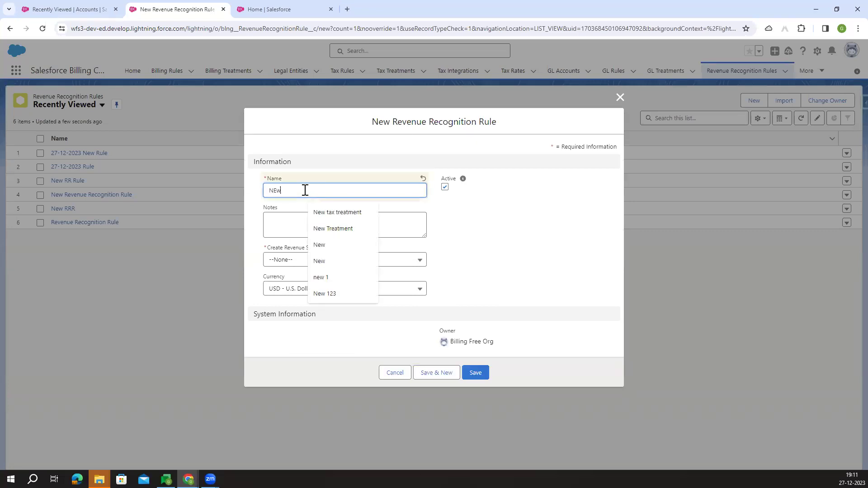
key("BackSpace")
key("BackSpace")
key("BackSpace")
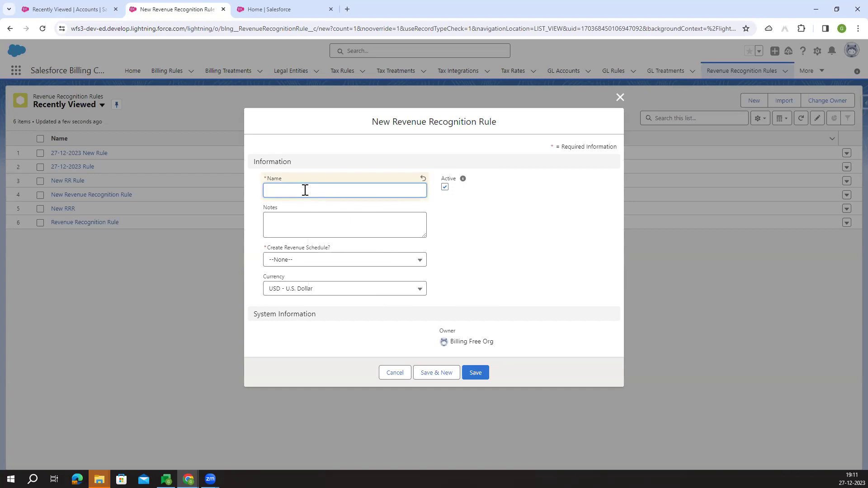
type("Dec 27-12-2023")
left_click_drag(318, 191, 265, 191)
key("ctrl+c")
left_click(325, 170)
- Set Create Revenue Schedule? to Yes and save the revenue recognition rule
left_click(317, 263)
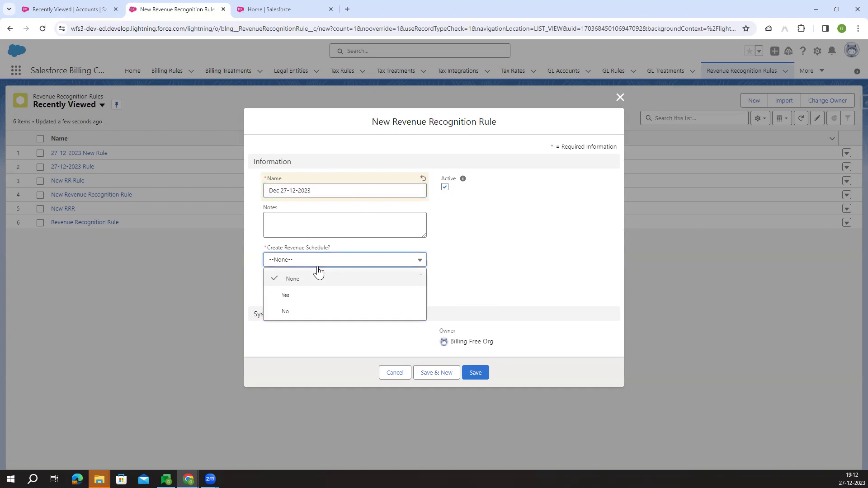
left_click(322, 294)
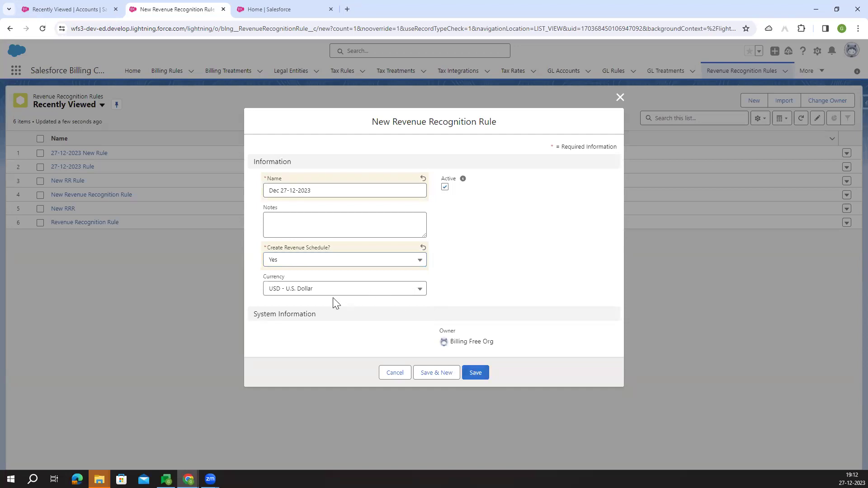
left_click(473, 372)
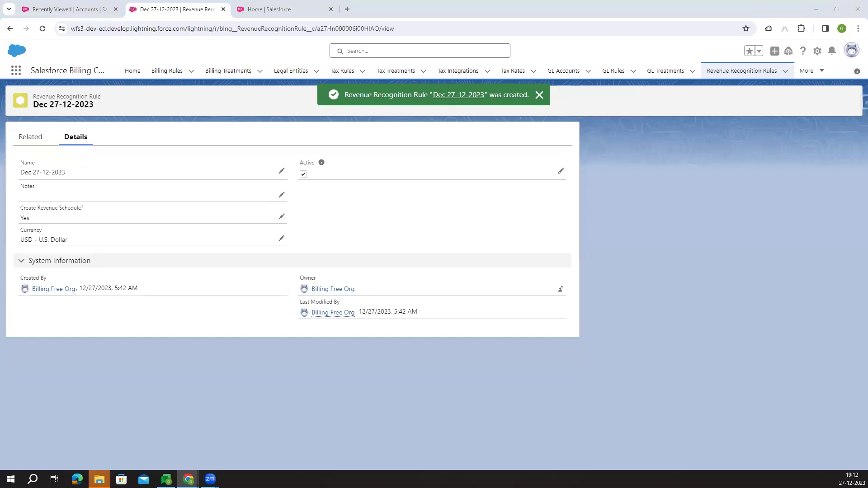
- Add a new revenue recognition treatment to the saved rule and name it "Dec 27-12-2023 treatment"
left_click(29, 143)
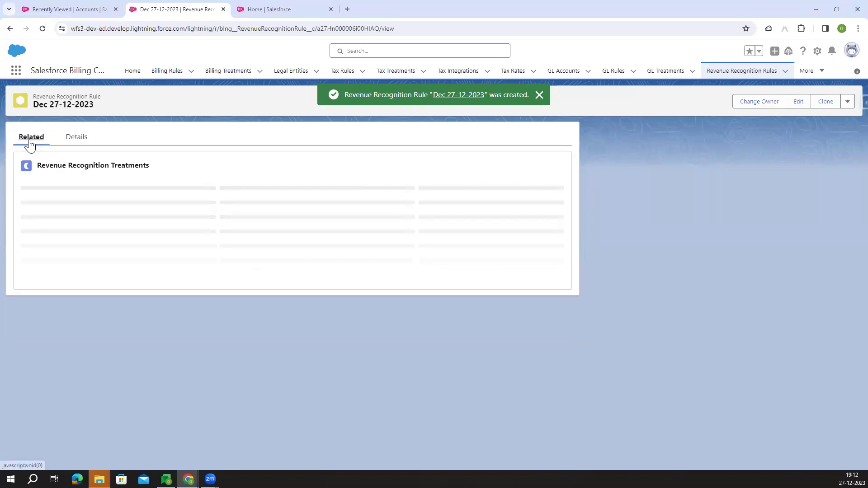
left_click_drag(130, 169, 327, 176)
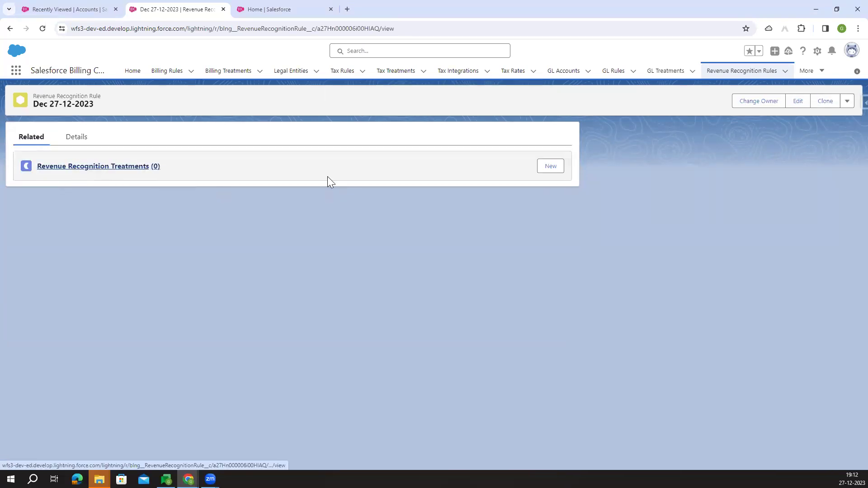
left_click(548, 167)
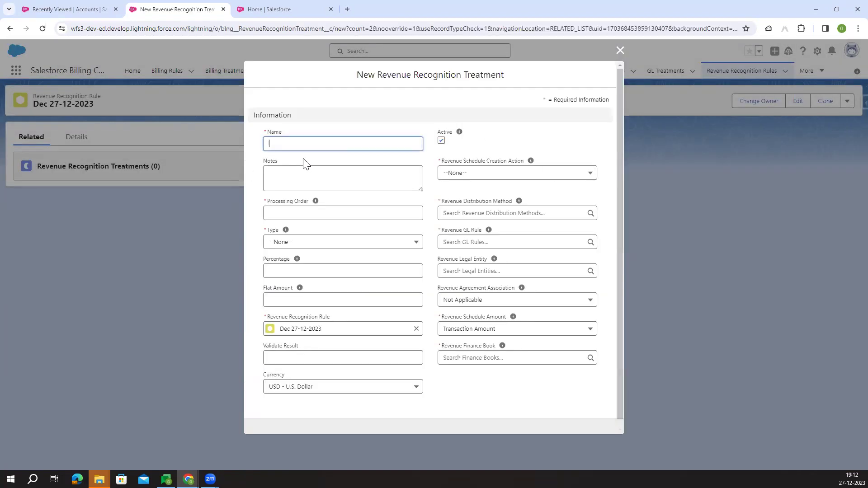
left_click(293, 143)
key("ctrl+v")
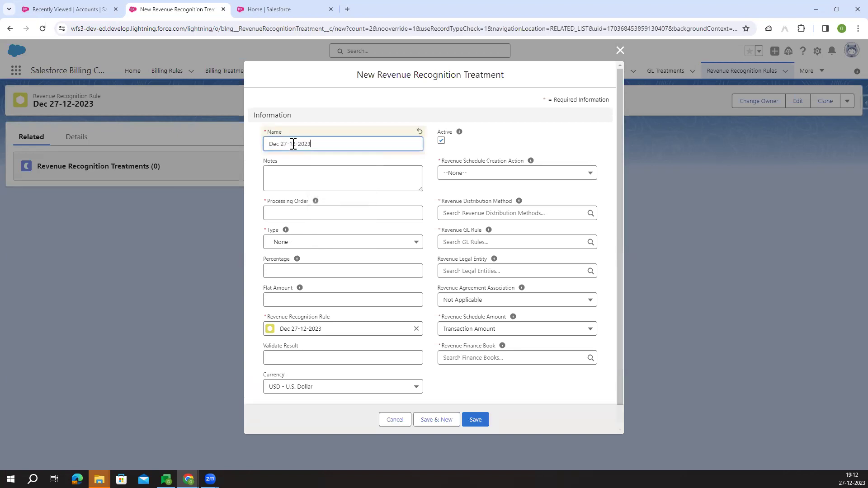
type("tratment")
right_click(326, 142)
left_click(353, 159)
- Give the treatment processing order 1, type Percentage and a percentage of 100
left_click(314, 213)
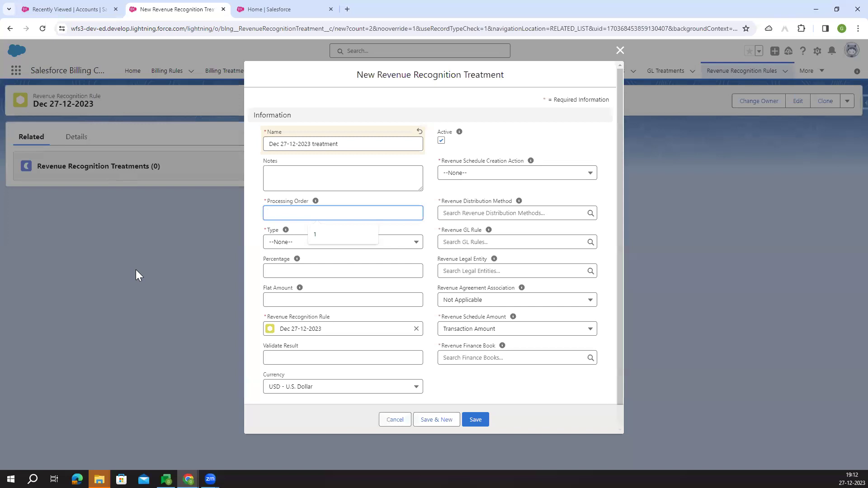
type("1")
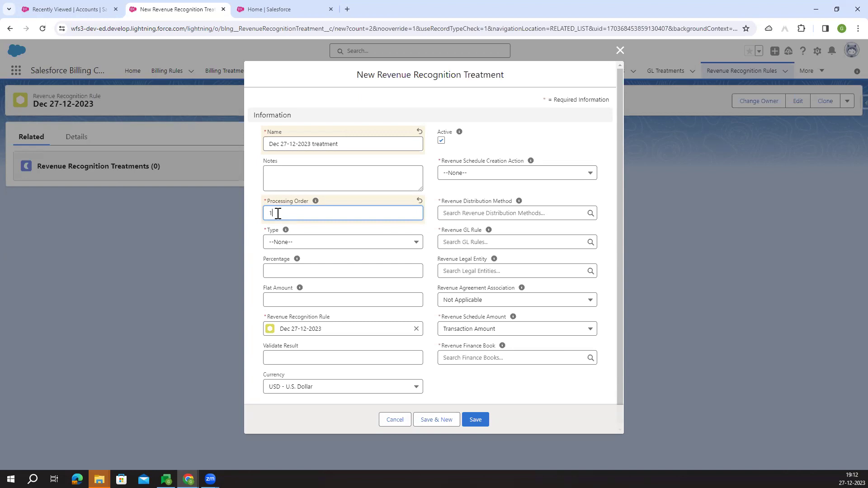
left_click(307, 252)
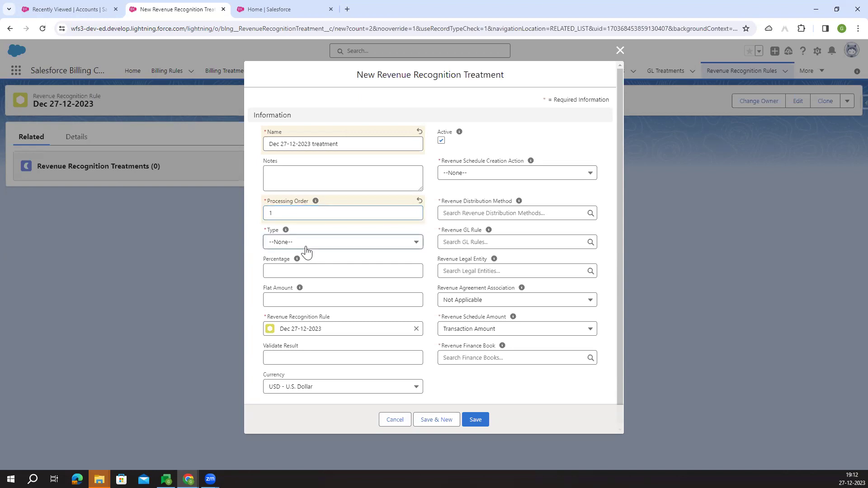
left_click(307, 251)
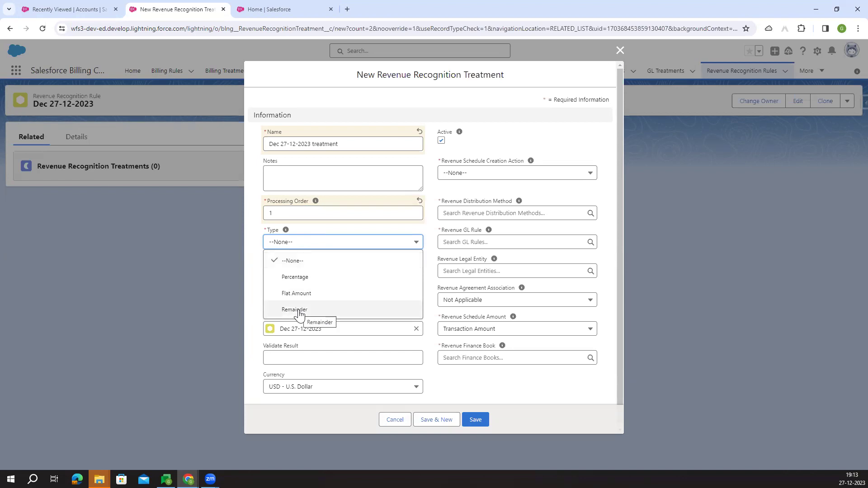
left_click(299, 281)
left_click(313, 273)
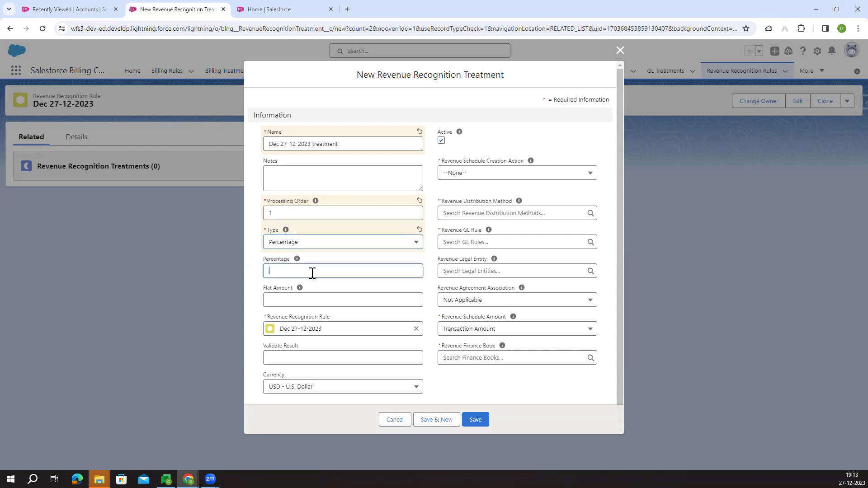
type("100")
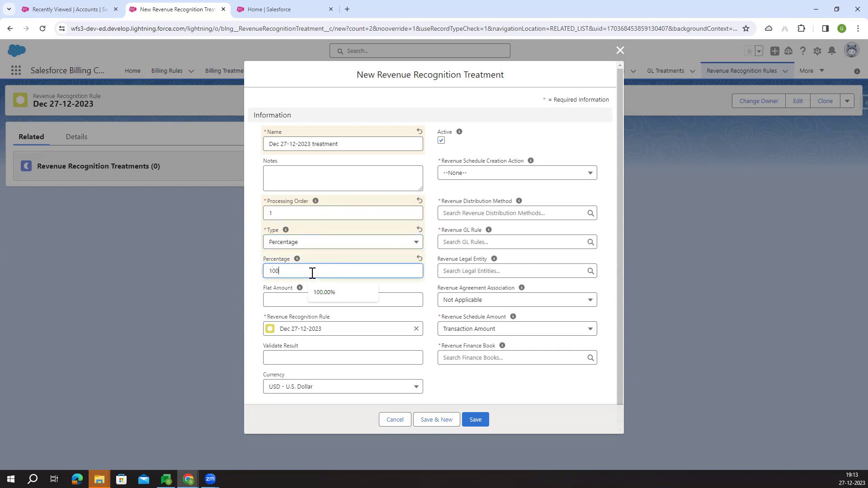
left_click(327, 263)
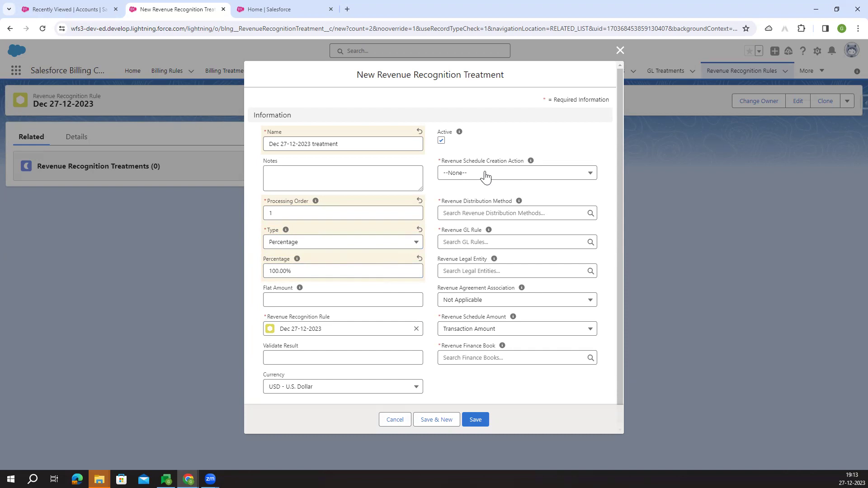
- Set the treatment's Revenue Schedule Creation Action to Order Activation
left_click_drag(451, 160, 495, 162)
left_click(499, 172)
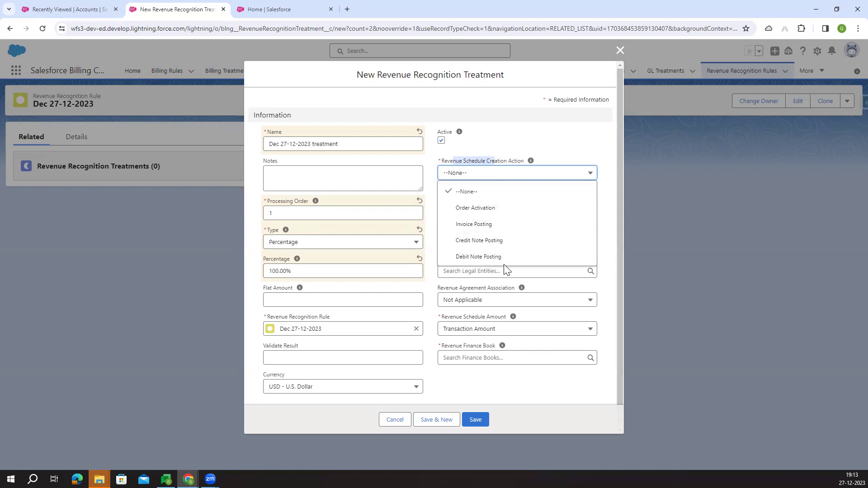
left_click(492, 209)
- Start a new revenue distribution method from the treatment's lookup and name it "Dec 27-12-2023 RDM"
left_click(464, 201)
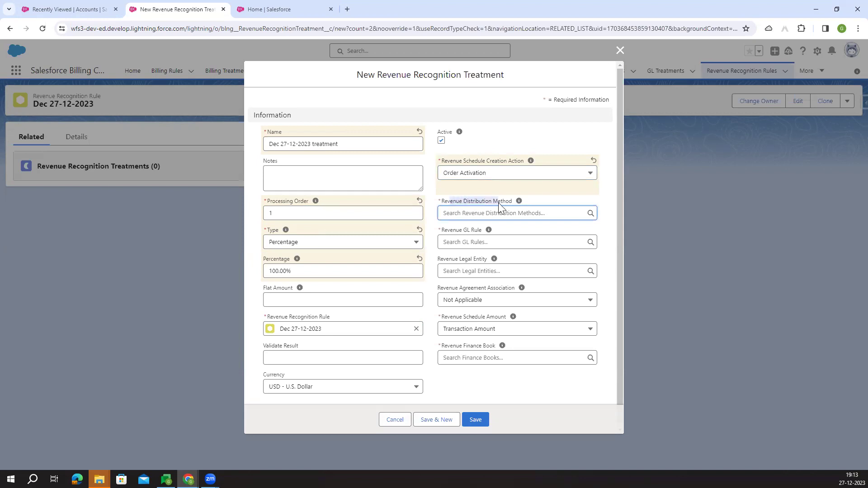
left_click(505, 213)
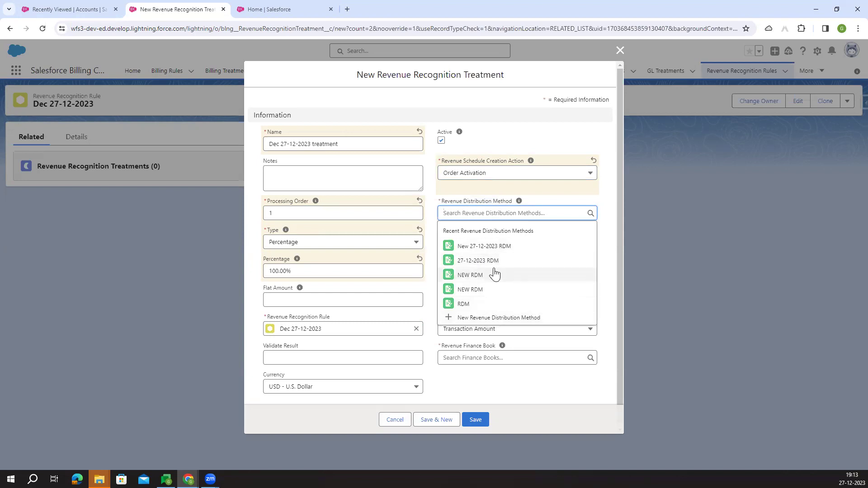
left_click(516, 318)
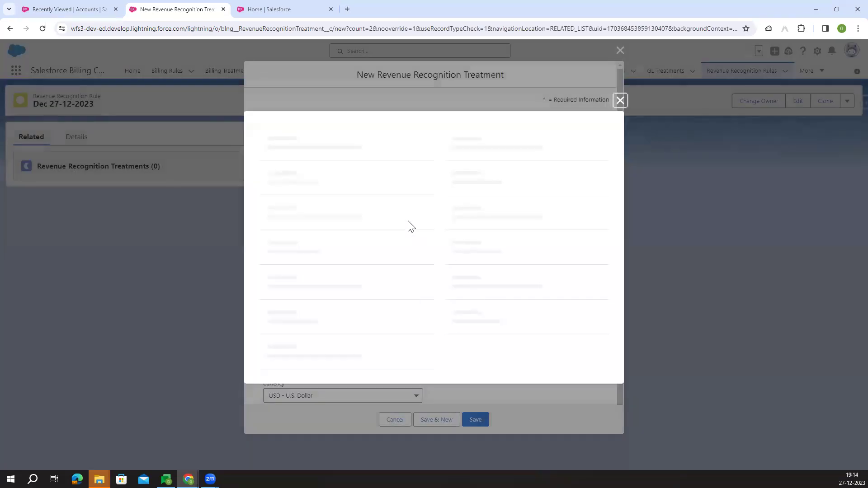
key("ctrl+v")
type("RDM")
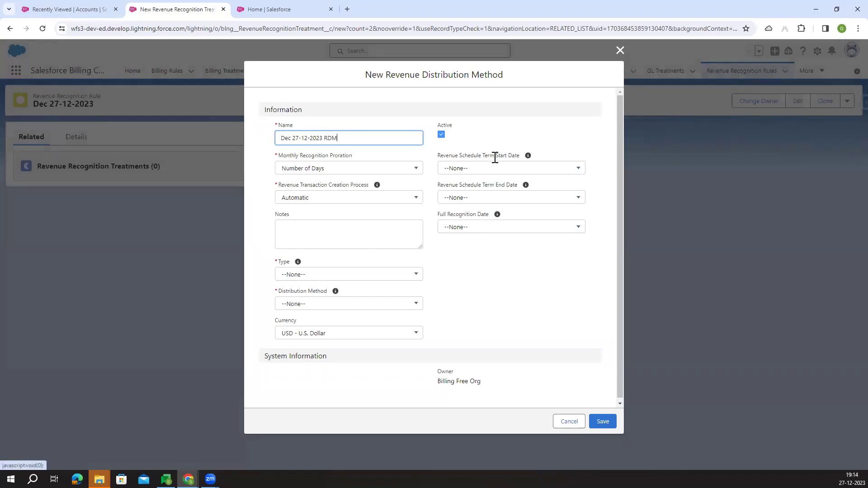
- Set the revenue schedule term to start on Order Product Start Date and end on Order Product End Date
left_click(479, 174)
left_click(486, 209)
left_click(484, 198)
left_click(482, 230)
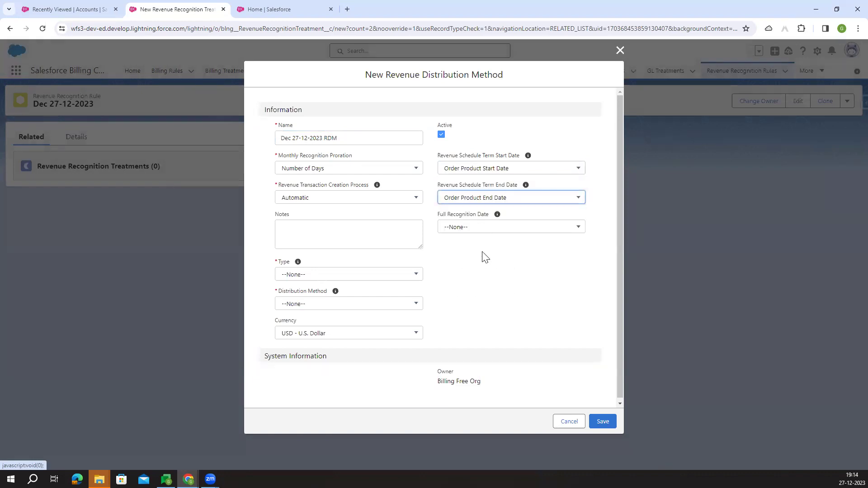
left_click(466, 199)
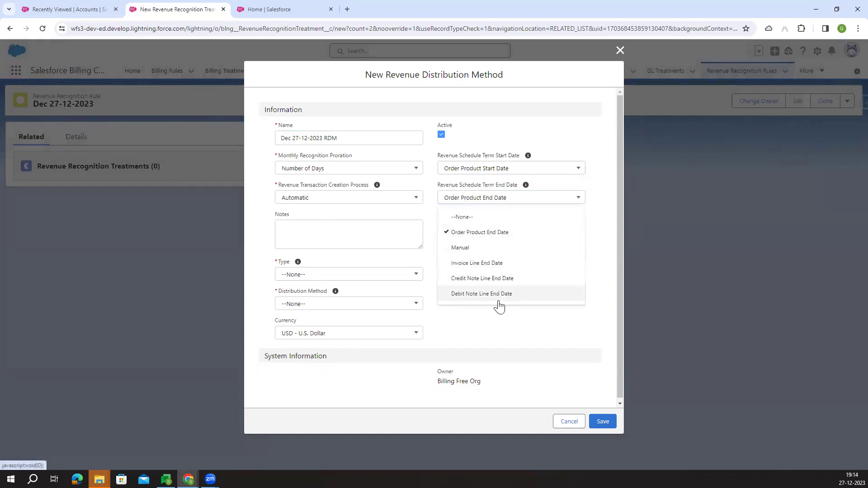
left_click(484, 170)
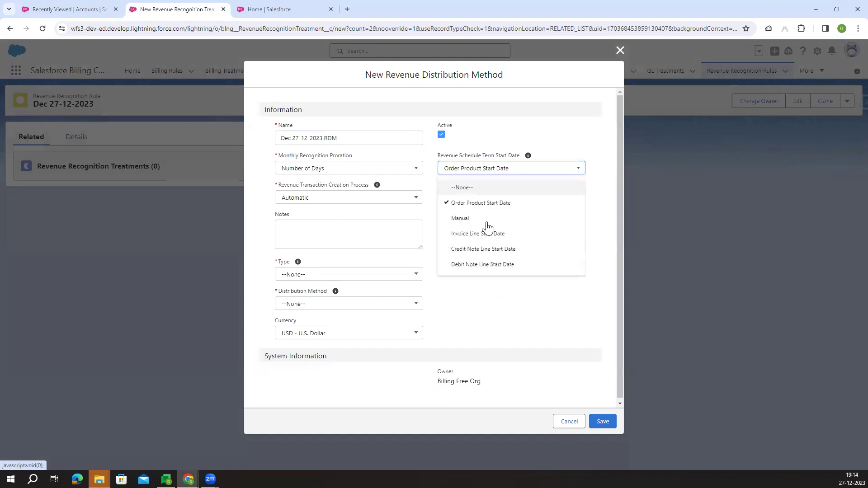
left_click(519, 321)
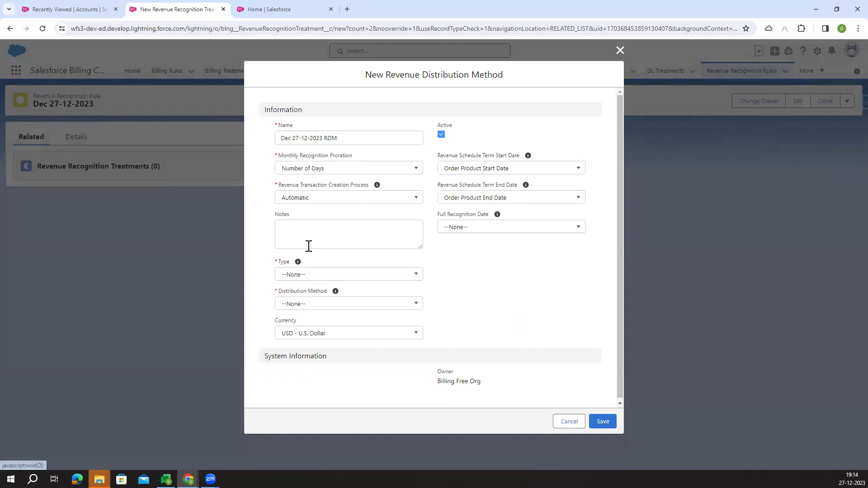
- Set the revenue distribution method's type to Order
left_click(321, 277)
left_click(314, 312)
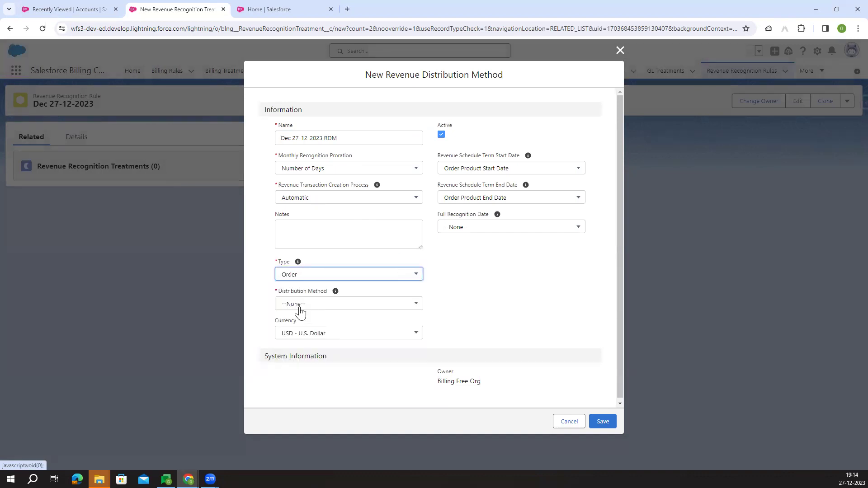
left_click(308, 277)
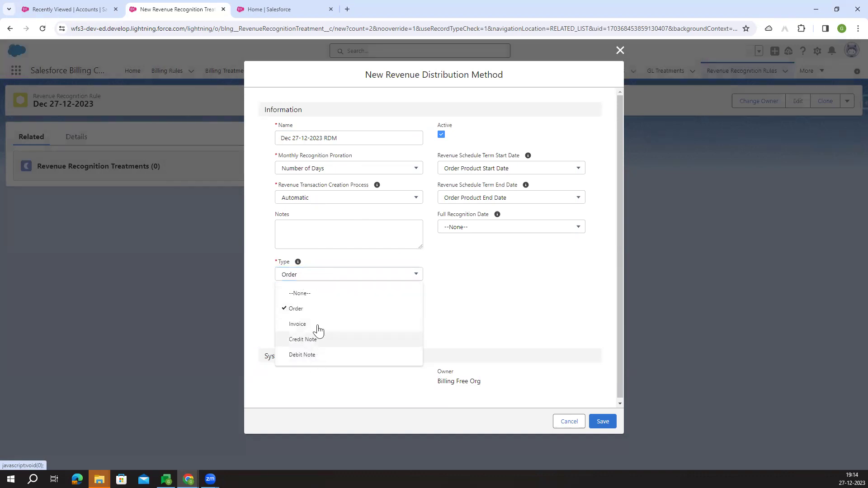
left_click(305, 313)
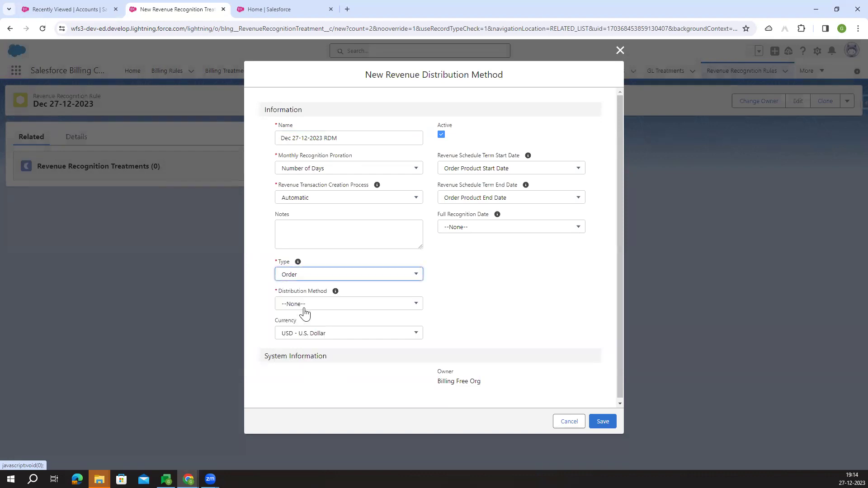
- Set the revenue distribution method's Distribution Method to Monthly and save it
left_click(305, 306)
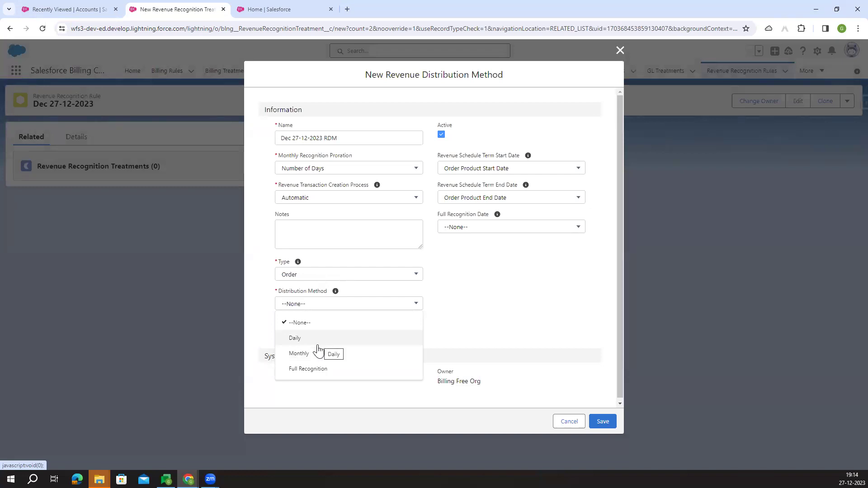
left_click(320, 353)
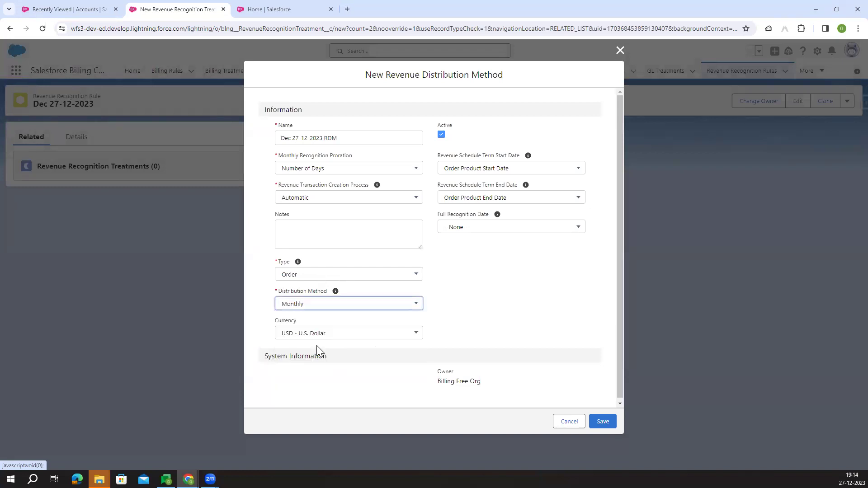
left_click(599, 421)
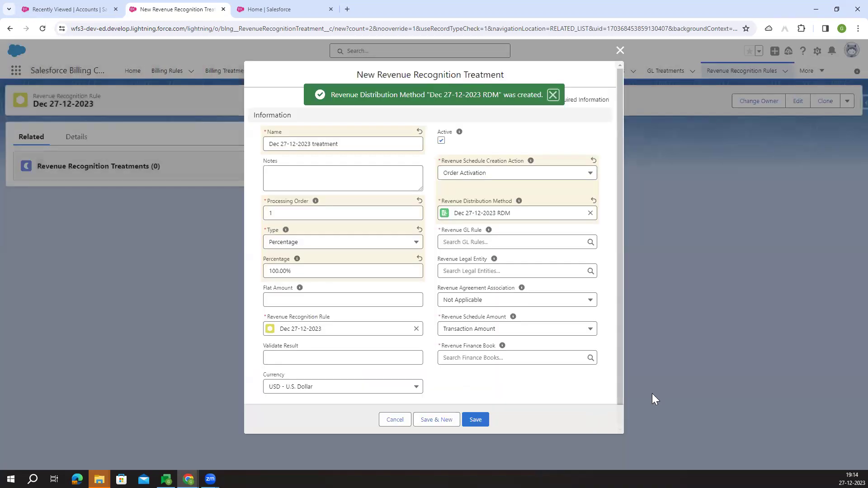
- Assign "New GL Rule 27-12-2023" and legal entity "New Legal 22-12-2023" to the treatment, with Transaction Amount as its revenue schedule amount
left_click(509, 242)
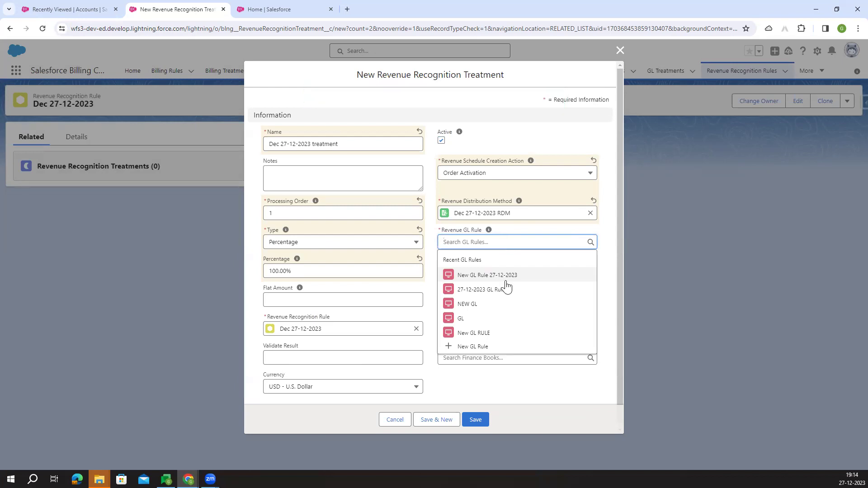
left_click(493, 275)
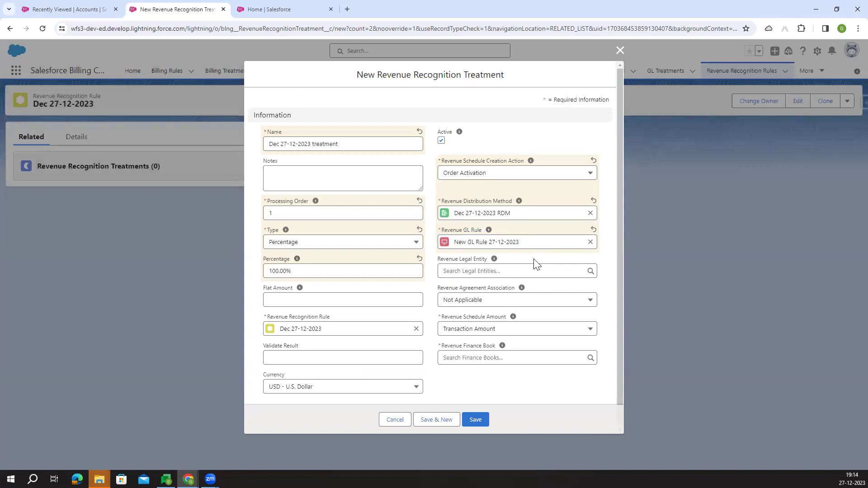
left_click(505, 272)
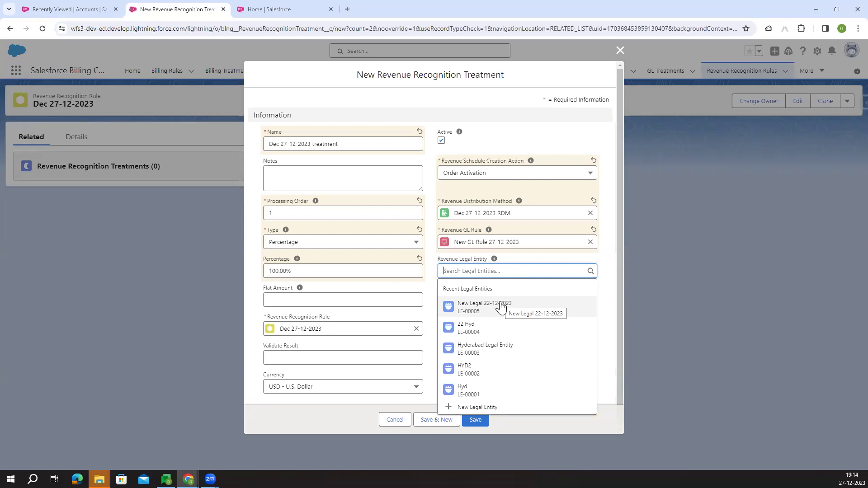
left_click(501, 307)
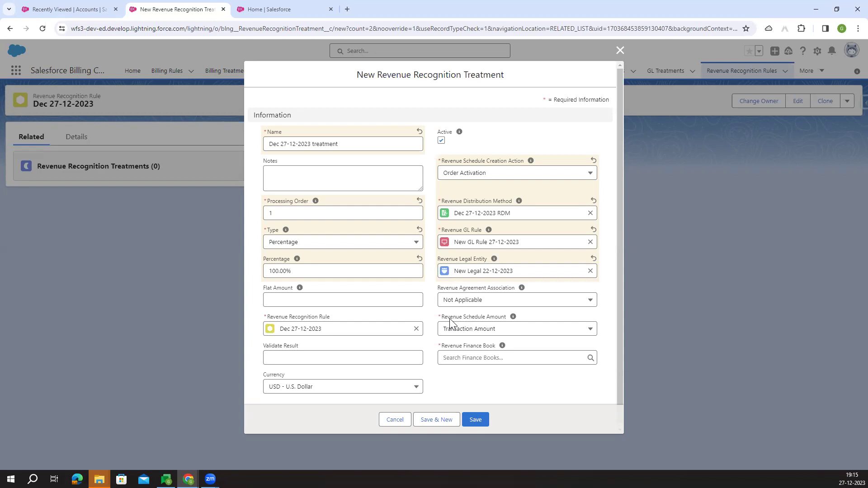
left_click(502, 330)
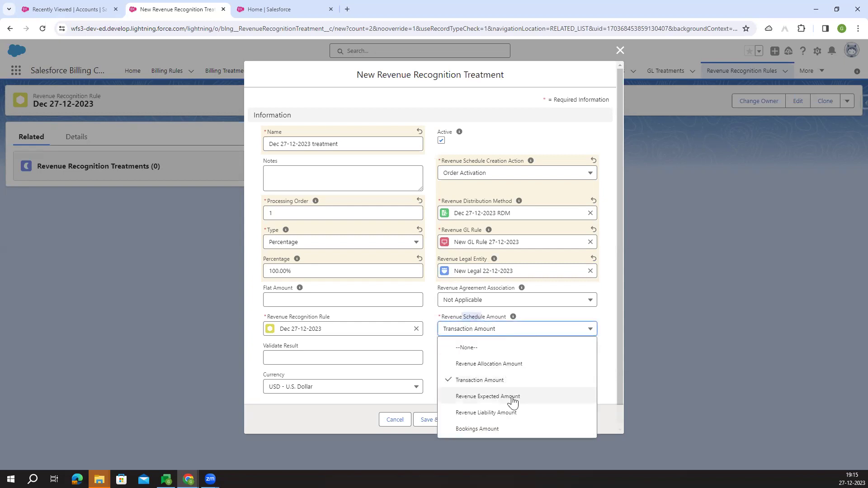
left_click(507, 382)
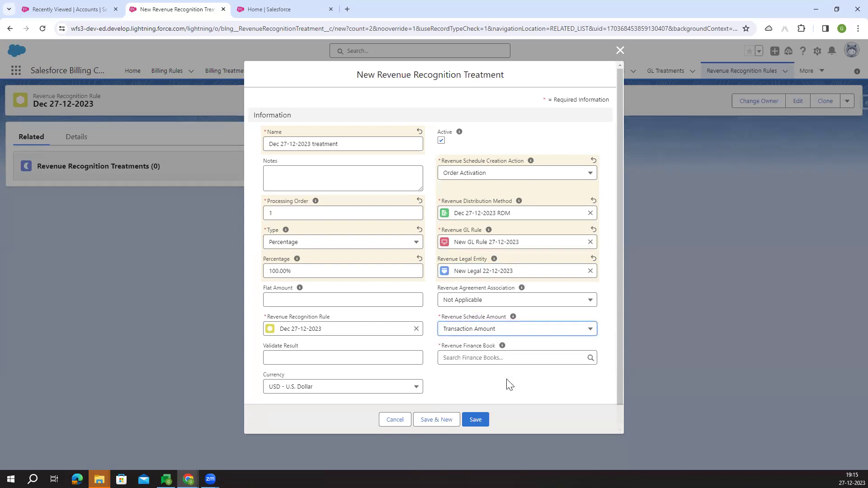
- Create a finance book "Dec 27-12-2023 New Book" with period type Revenue from the treatment's Revenue Finance Book lookup
left_click(461, 346)
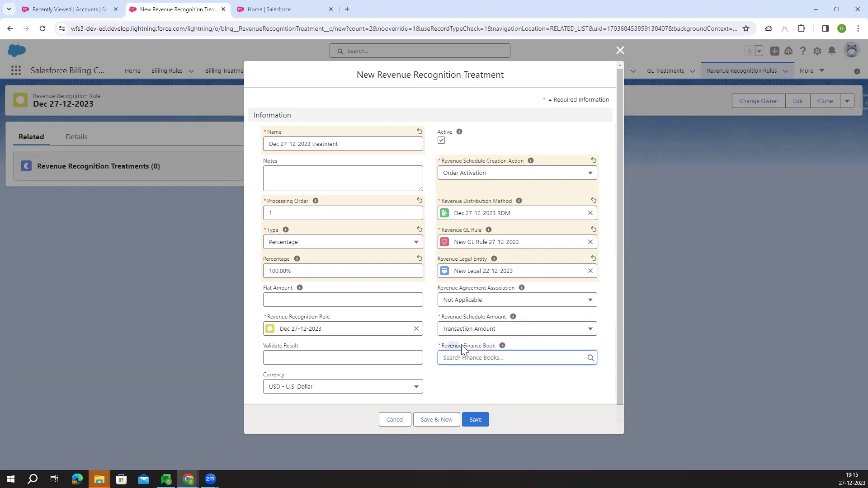
left_click(515, 344)
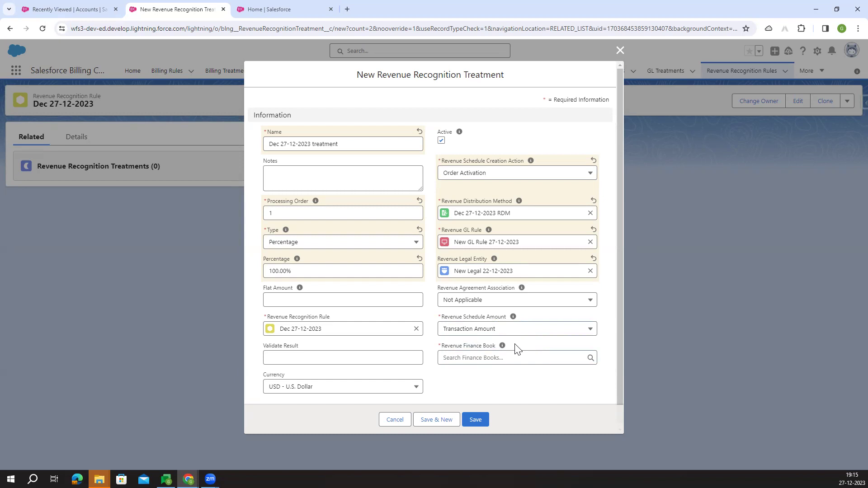
left_click(517, 357)
left_click(509, 459)
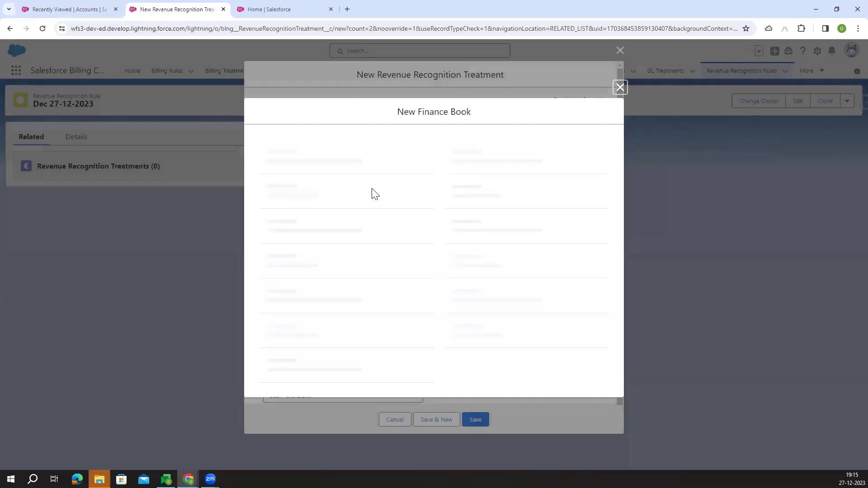
type("Dec 27-12-2023")
type("New")
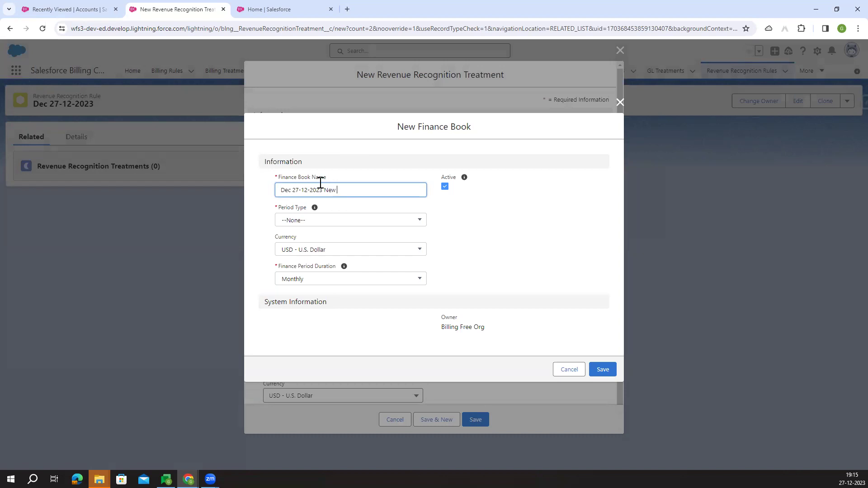
type(" Book")
left_click(367, 222)
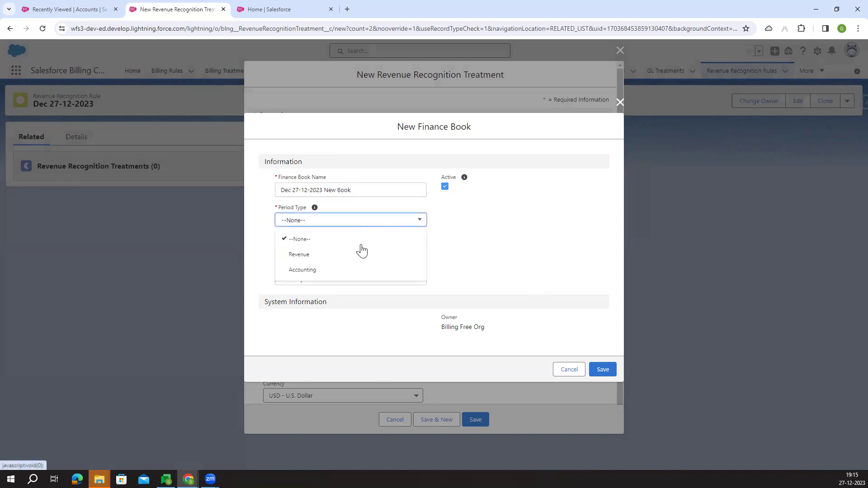
left_click(335, 257)
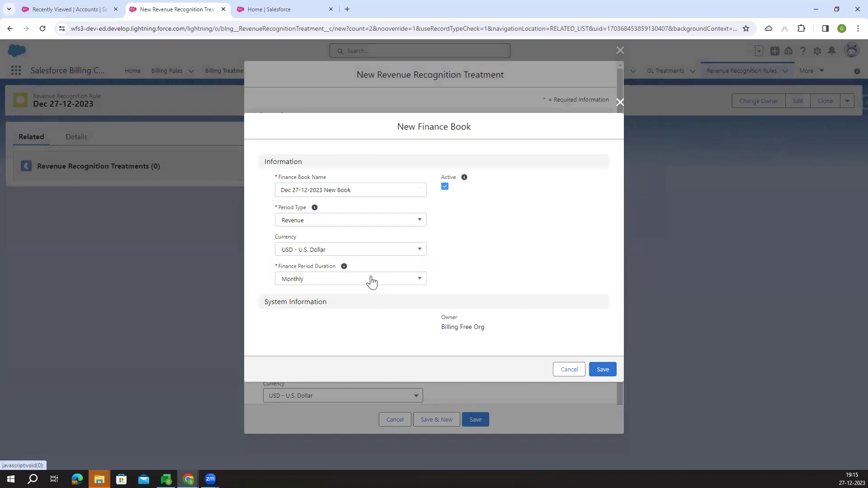
left_click(612, 374)
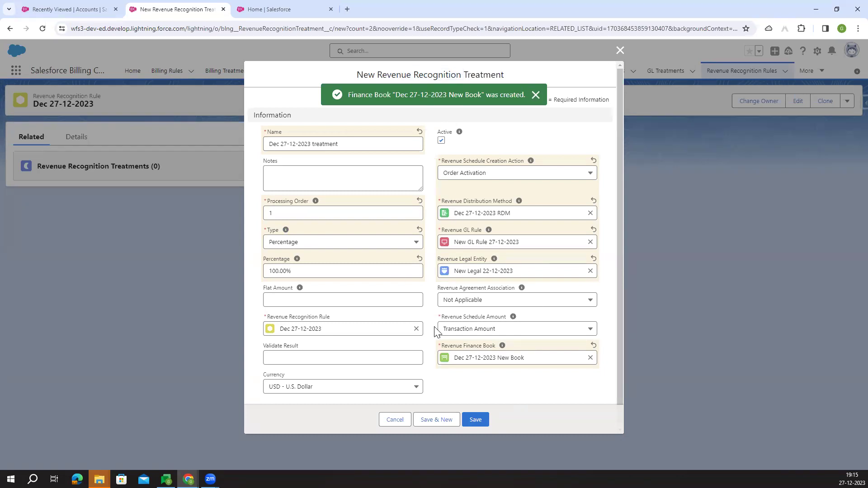
- Save the revenue recognition treatment and open its finance book record in a separate tab
left_click(482, 423)
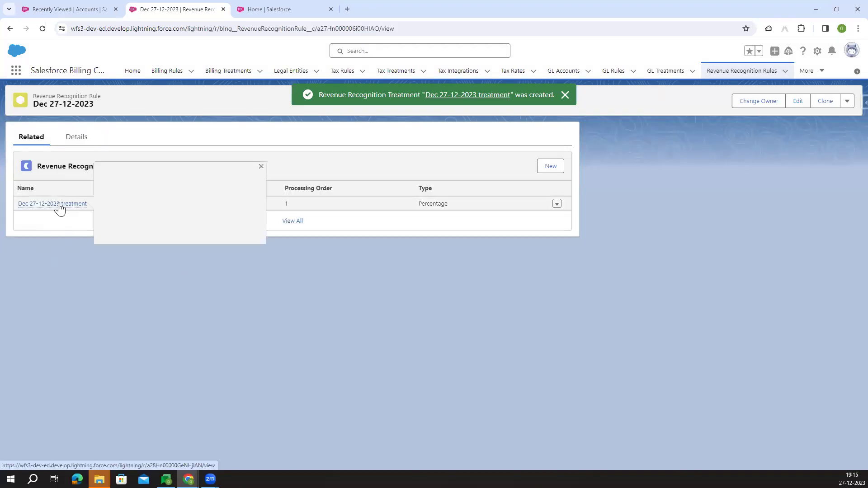
left_click(60, 207)
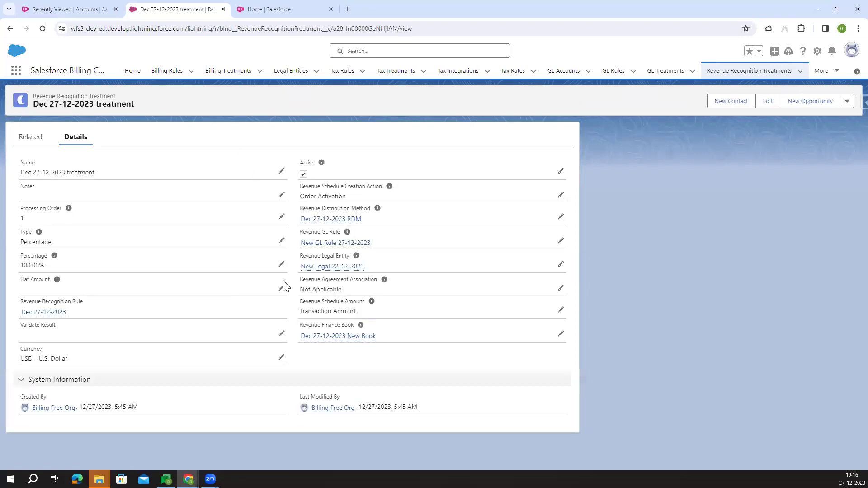
mouse_move(318, 344)
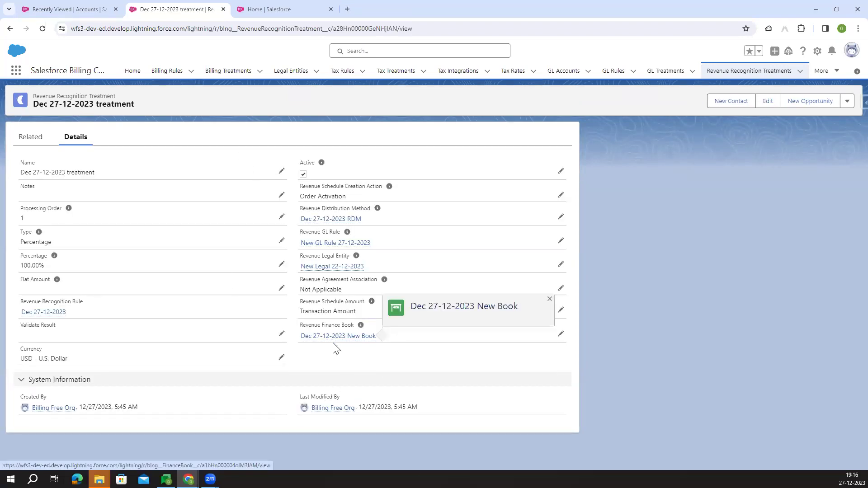
middle_click(335, 344)
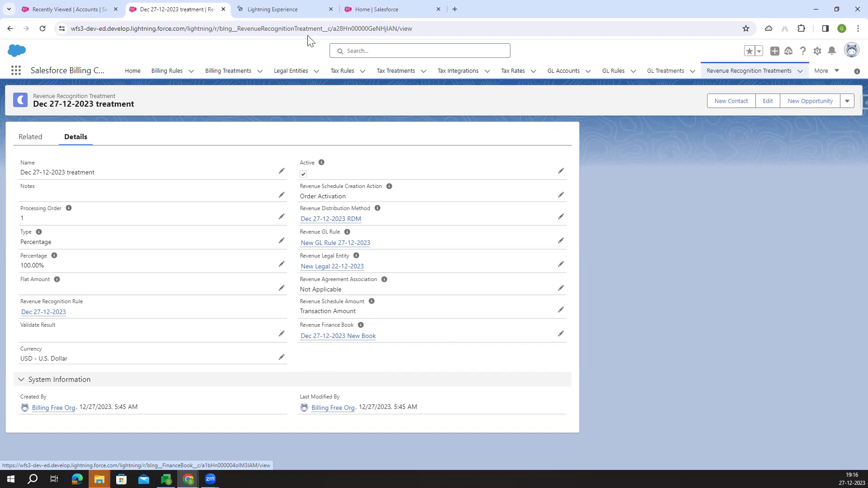
left_click(282, 11)
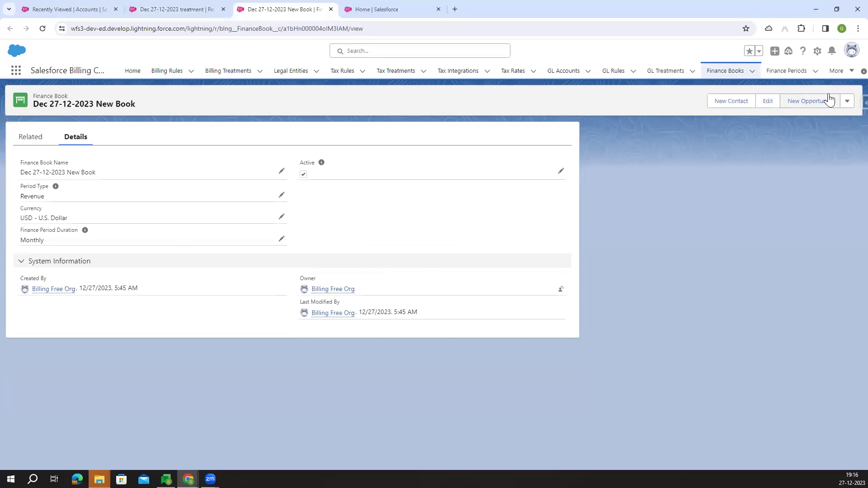
- Start creating 12 finance periods for the finance book from Dec 1, 2023, with legal entity "New Legal 22-12-2023"
left_click(846, 103)
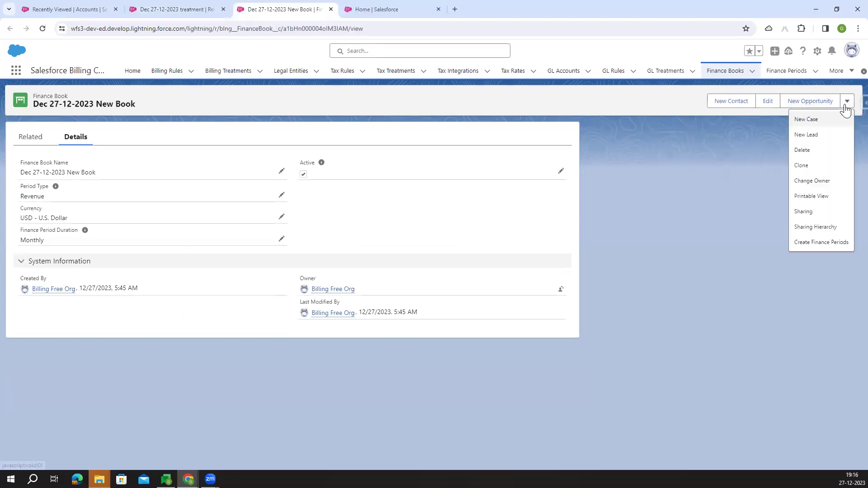
left_click(832, 243)
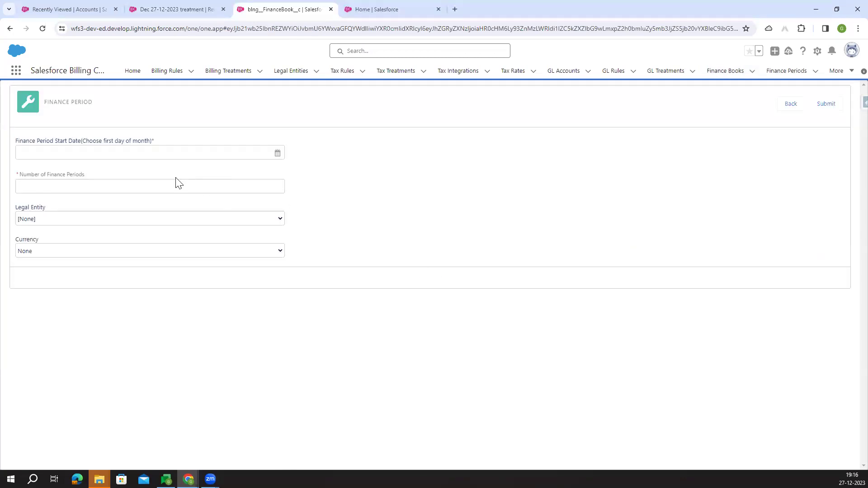
left_click(148, 156)
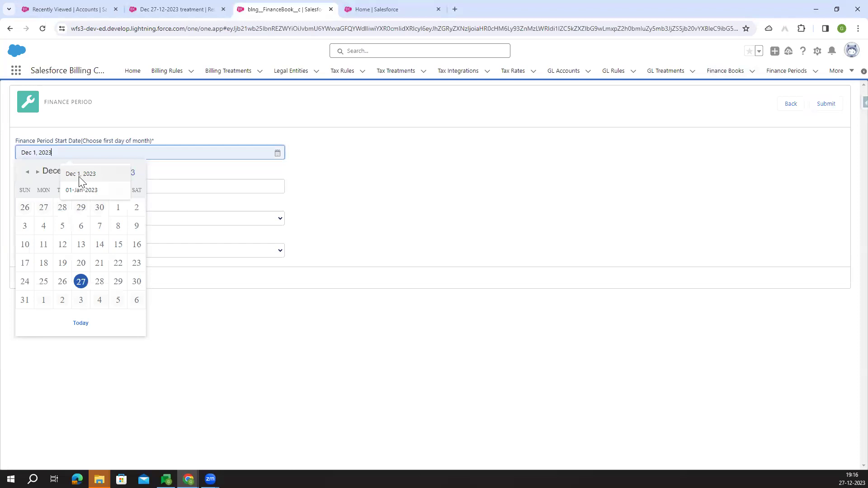
left_click(78, 178)
left_click(135, 188)
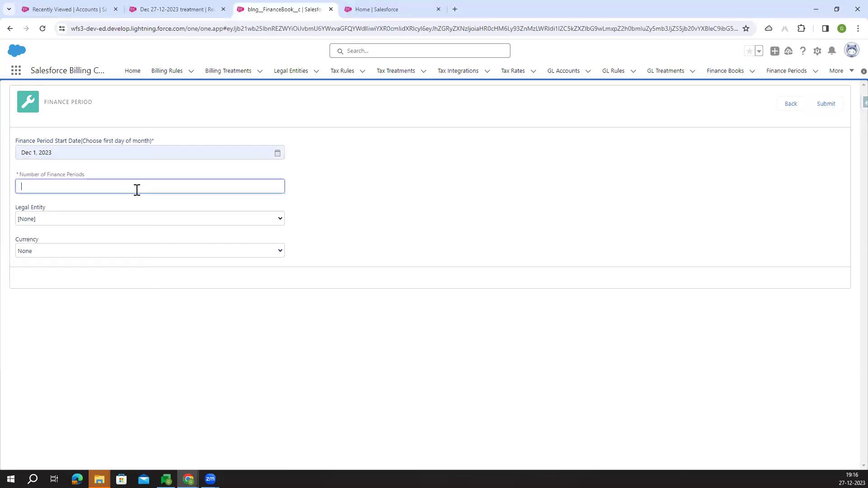
left_click(128, 220)
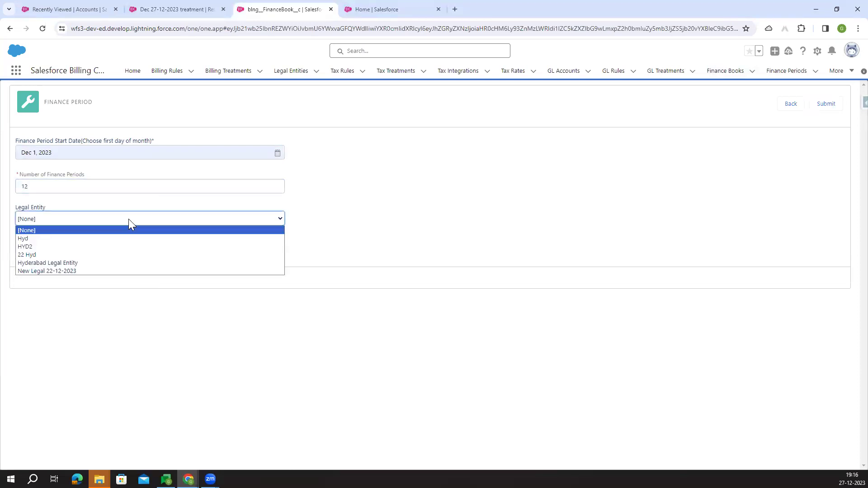
left_click(121, 270)
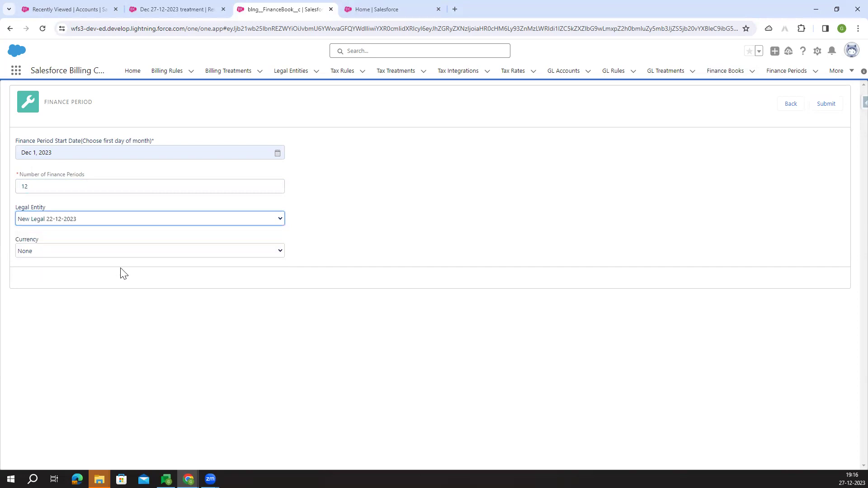
- Set the finance periods' currency to USD and submit them for creation
left_click(75, 251)
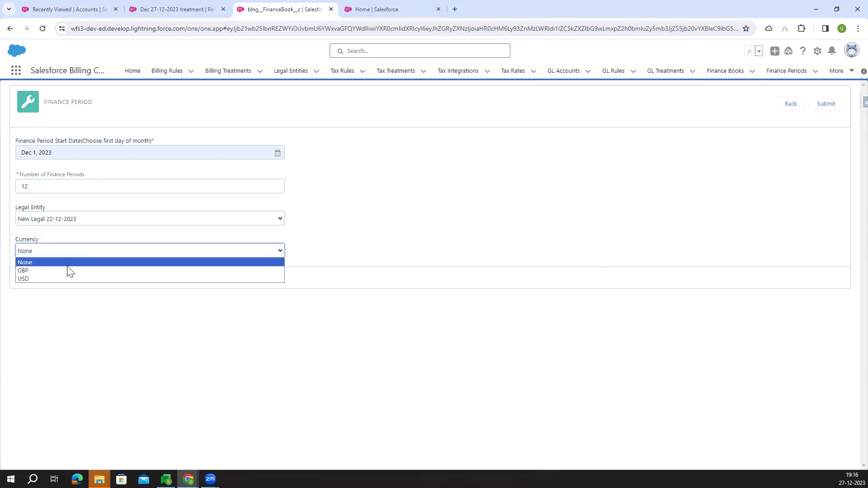
left_click(250, 354)
left_click(120, 252)
left_click(101, 277)
left_click(825, 102)
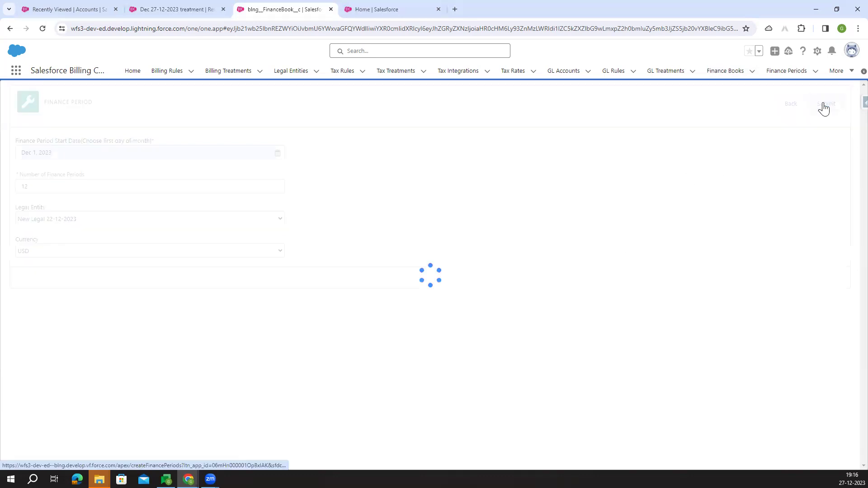
scroll(520, 389, "down", 2)
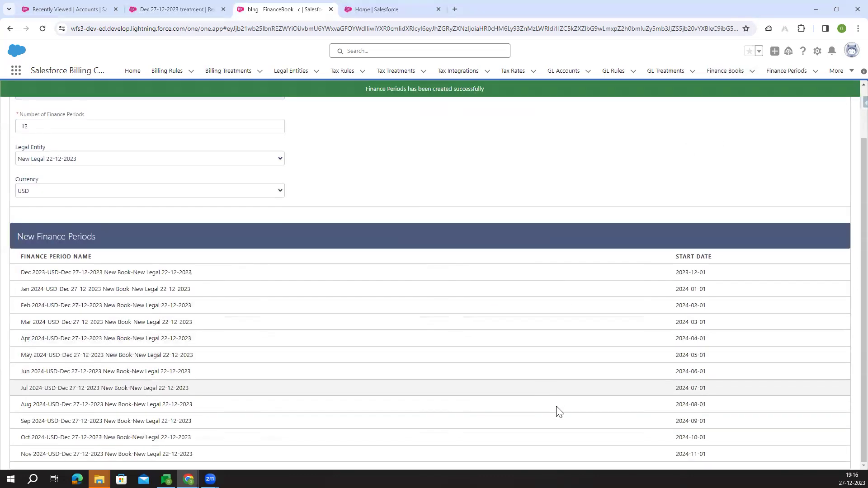
scroll(692, 359, "up", 2)
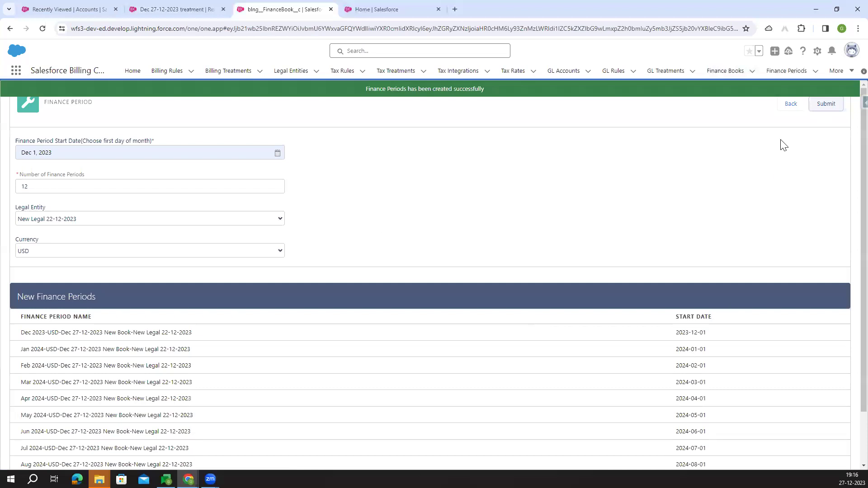
- Return to the finance book to check its related finance periods, and view the treatment's related records
left_click(791, 103)
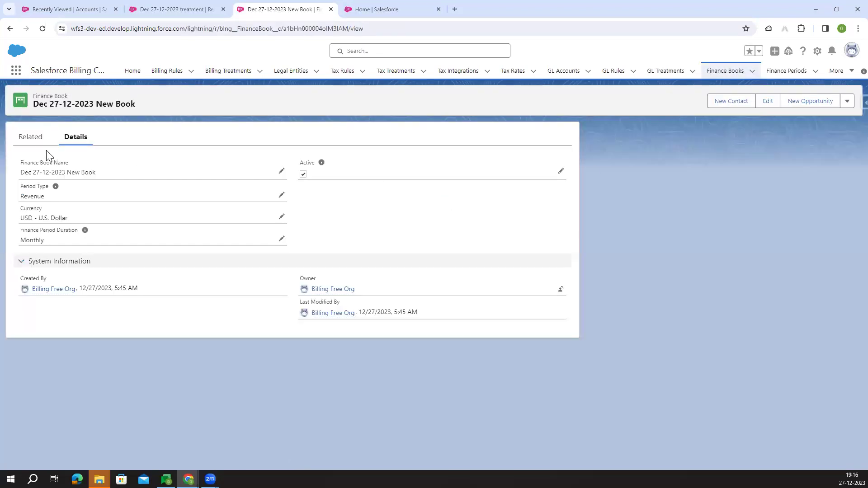
left_click(35, 140)
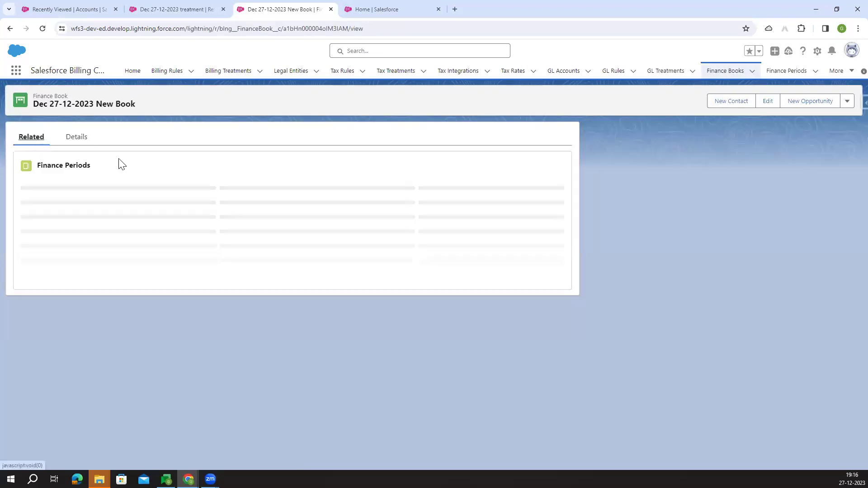
left_click(175, 6)
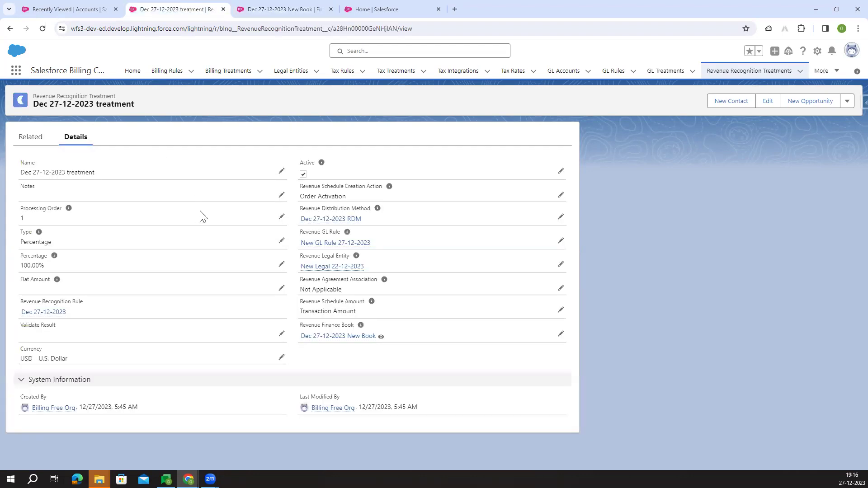
left_click(20, 141)
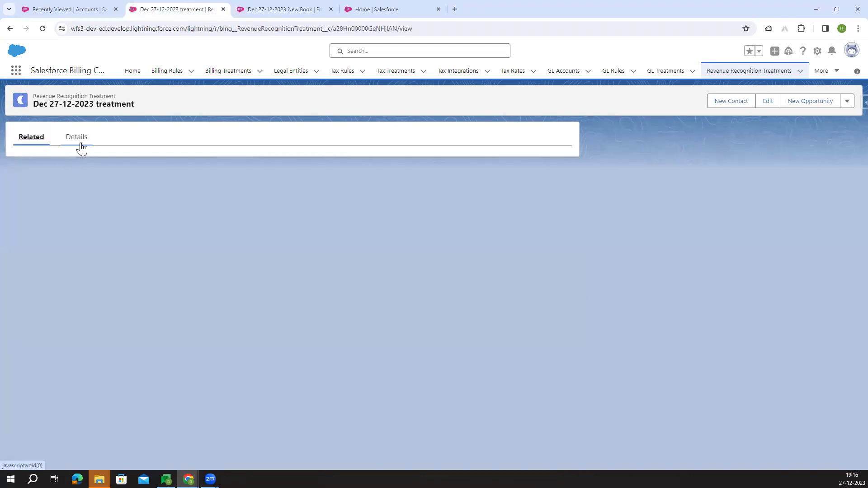
- Show the revenue recognition treatment's details and copy the treatment's name
left_click(82, 147)
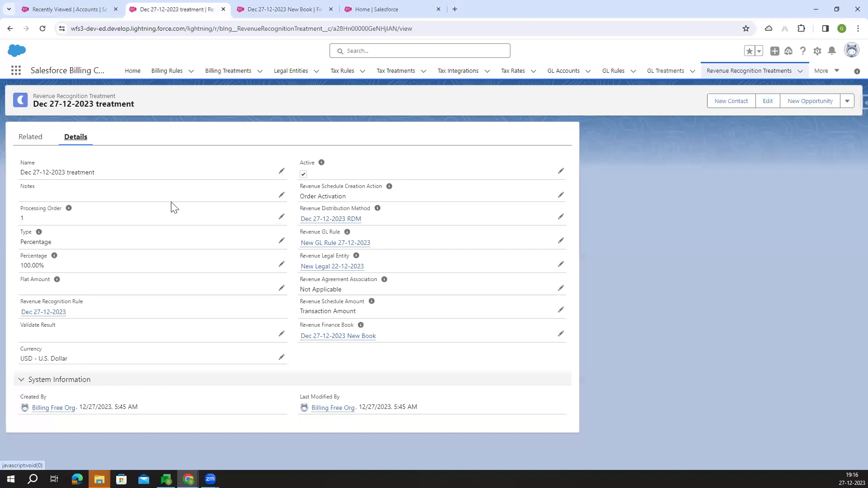
triple_click(93, 110)
key("ctrl+c")
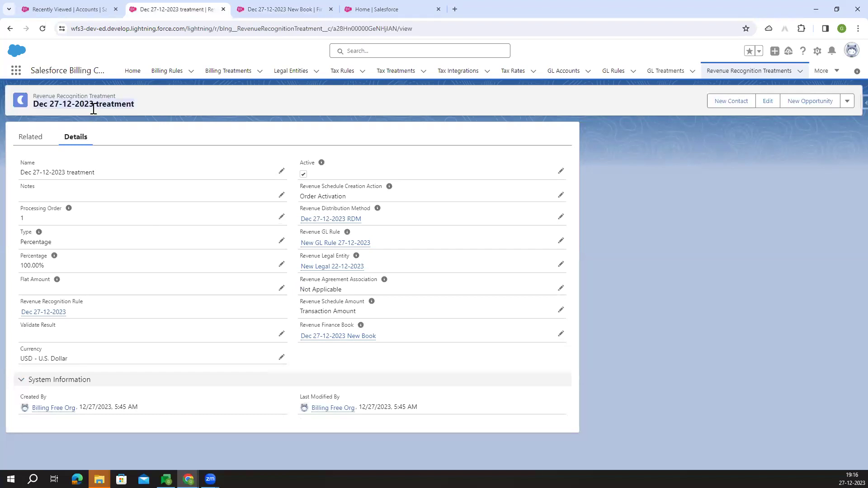
- Open the Salesforce CPQ products list in a separate browser tab and open the "New tax product" record
left_click(88, 6)
middle_click(490, 72)
left_click_drag(494, 3, 199, 9)
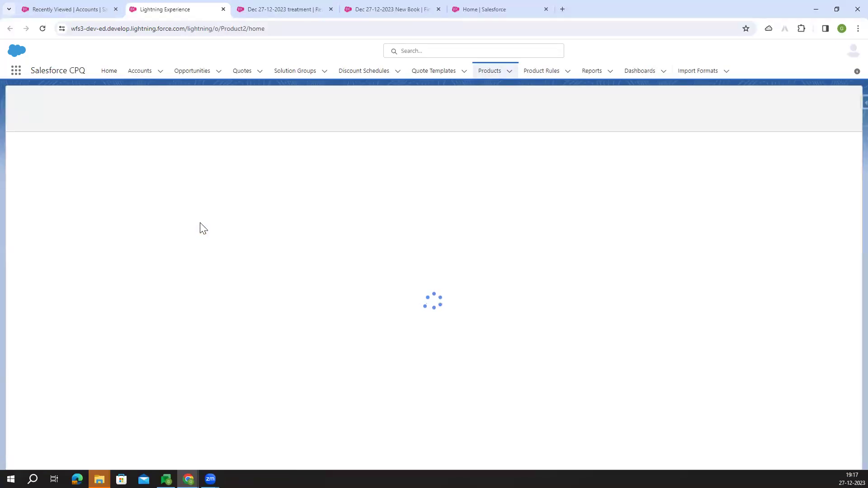
left_click(66, 156)
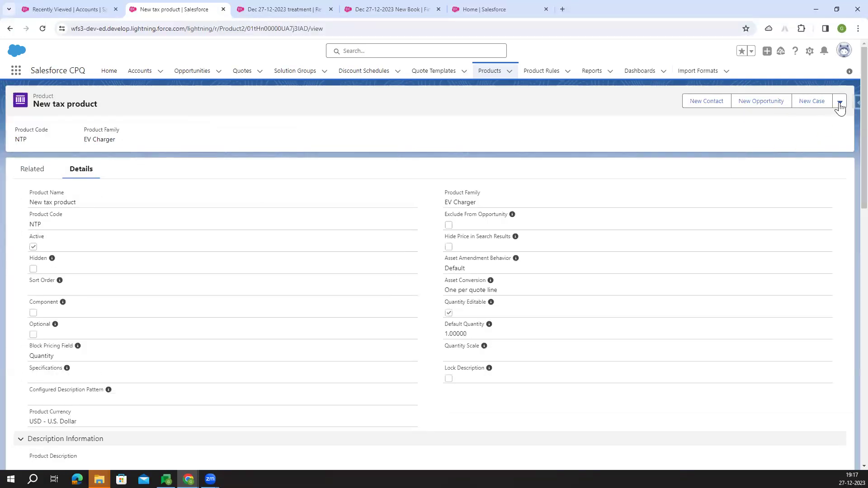
- Edit the product and clear its current Revenue Recognition Rule in the Salesforce Billing Configuration section
left_click(840, 102)
left_click(822, 139)
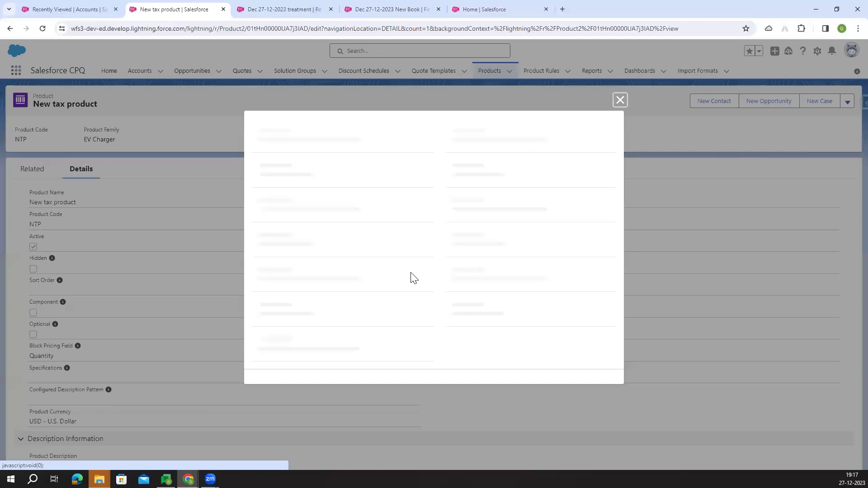
scroll(415, 277, "down", 20)
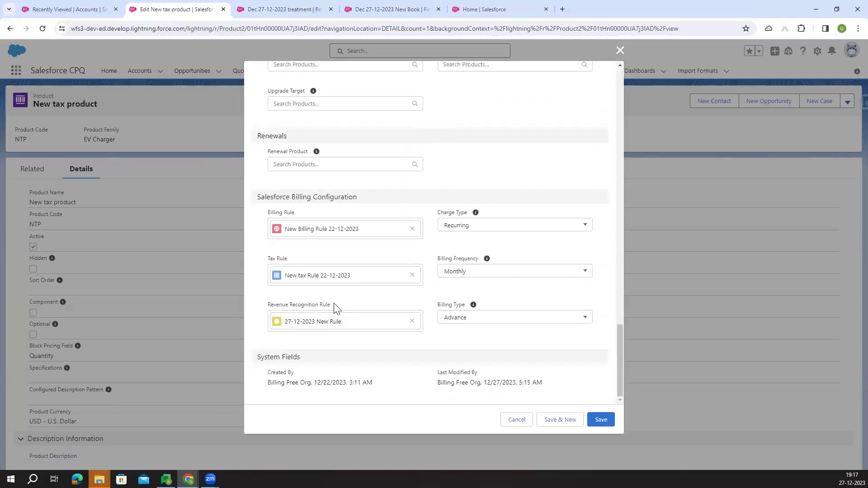
left_click_drag(334, 307, 271, 307)
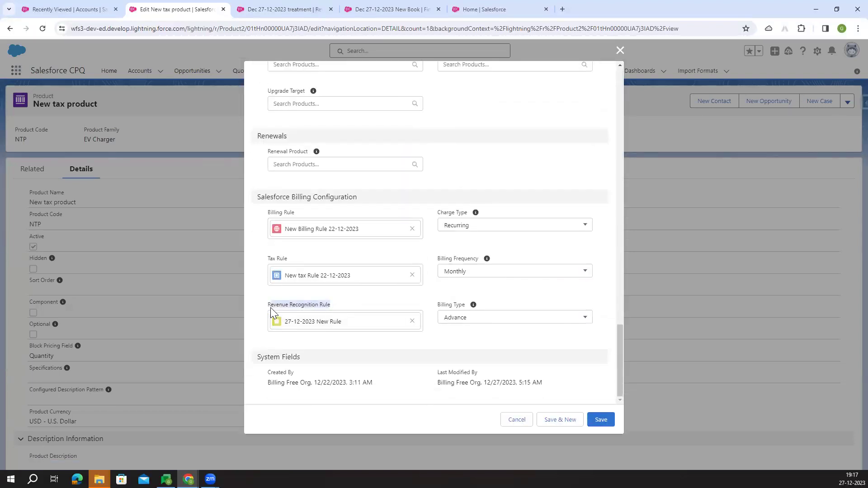
left_click(413, 322)
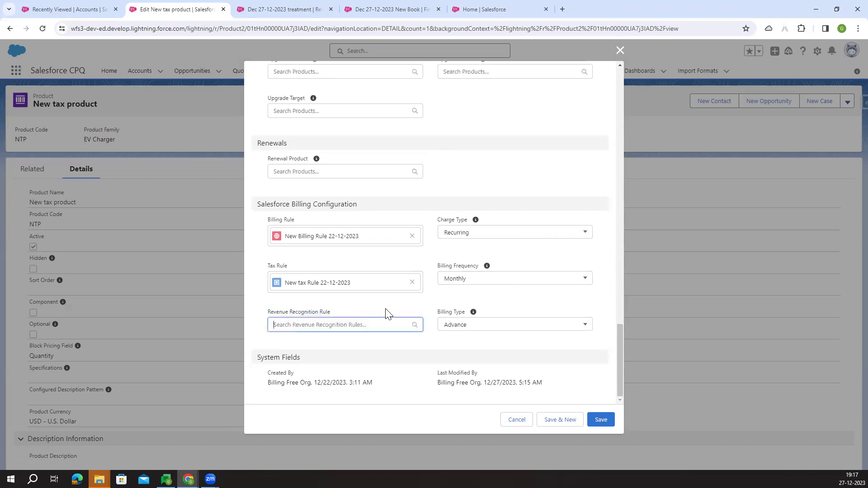
- Set the product's Revenue Recognition Rule to "Dec 27-12-2023" and save the product
left_click(371, 327)
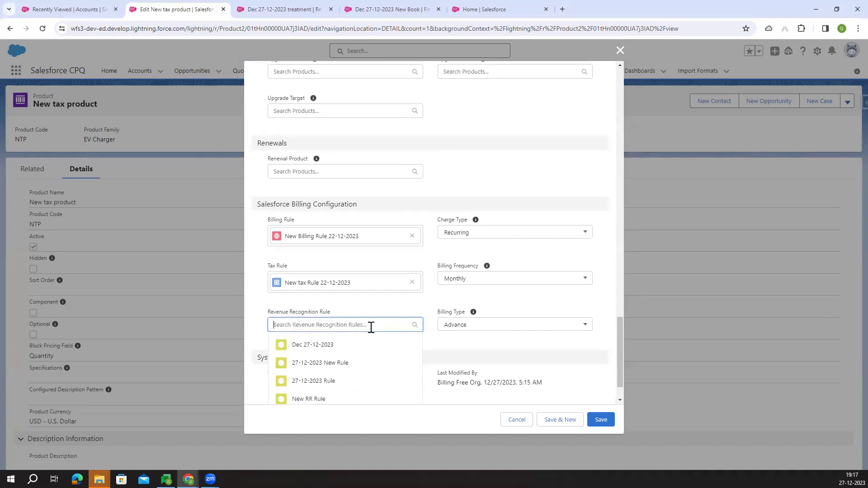
key("ctrl+v")
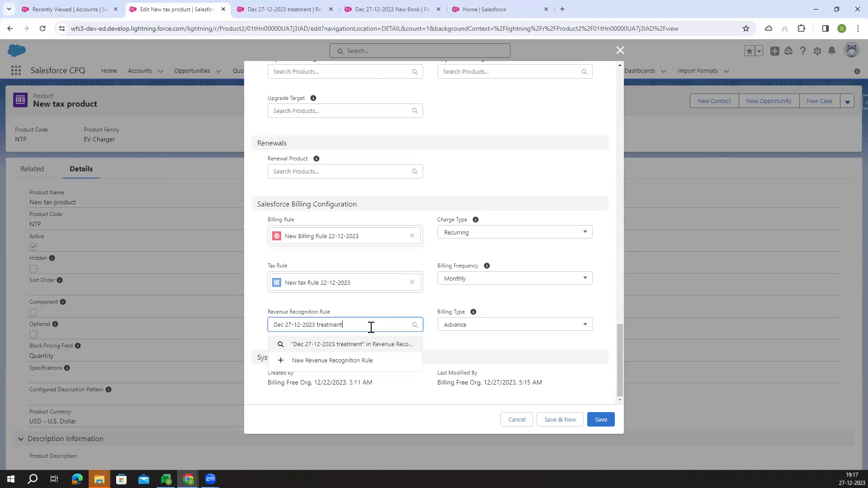
key("Return")
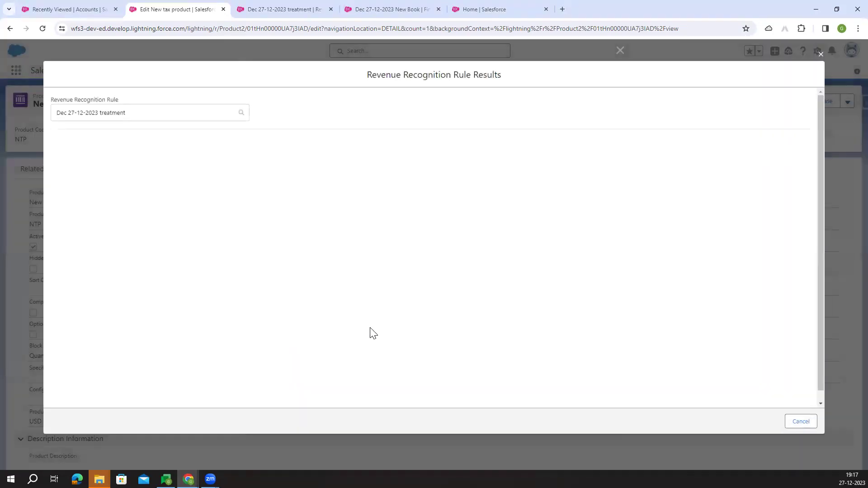
left_click(135, 107)
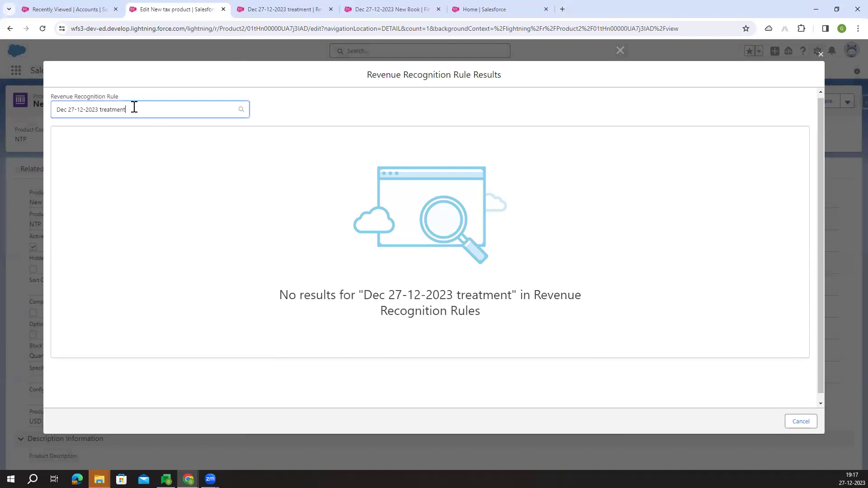
key("BackSpace")
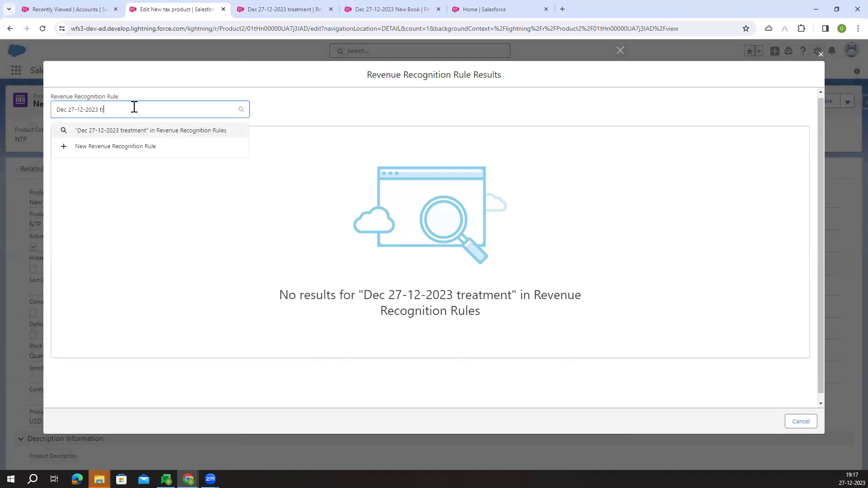
key("BackSpace")
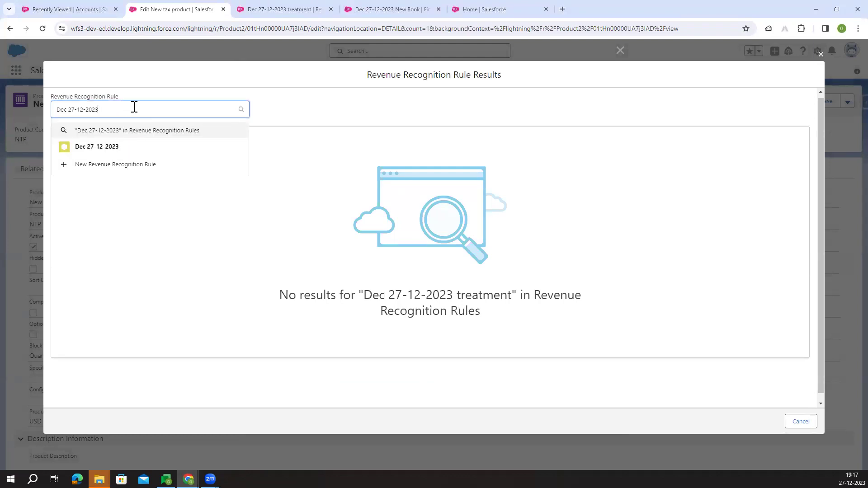
left_click(119, 150)
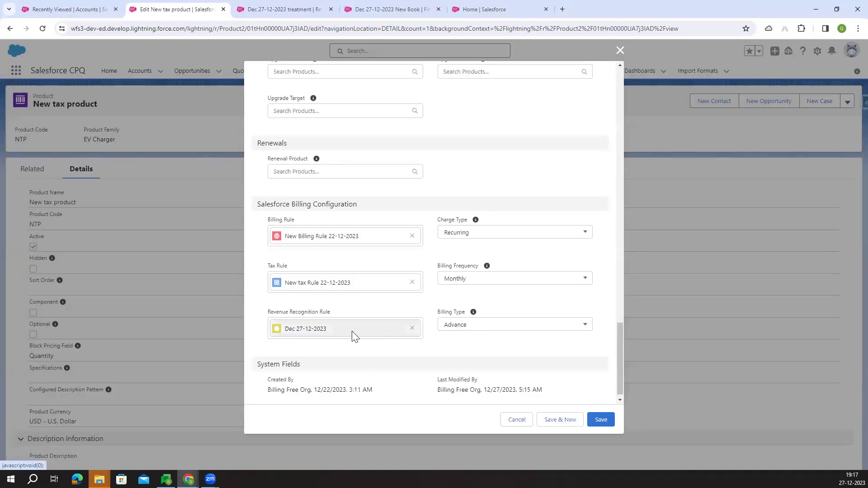
left_click(595, 421)
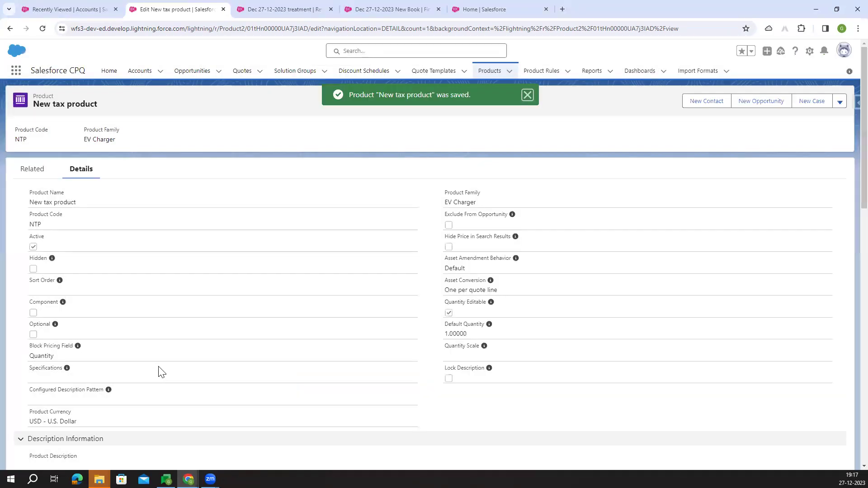
- Open the product's revenue recognition rule in a separate tab and check its related treatments and details
scroll(168, 378, "down", 15)
middle_click(67, 407)
scroll(68, 408, "up", 1)
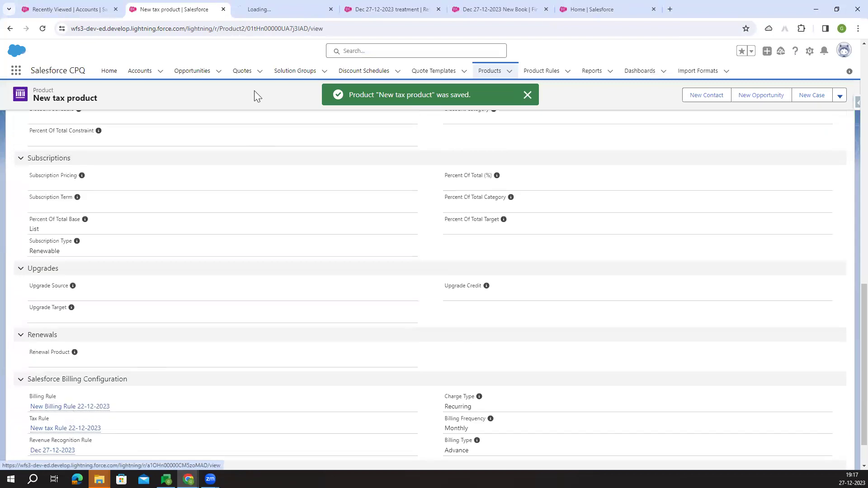
left_click(264, 10)
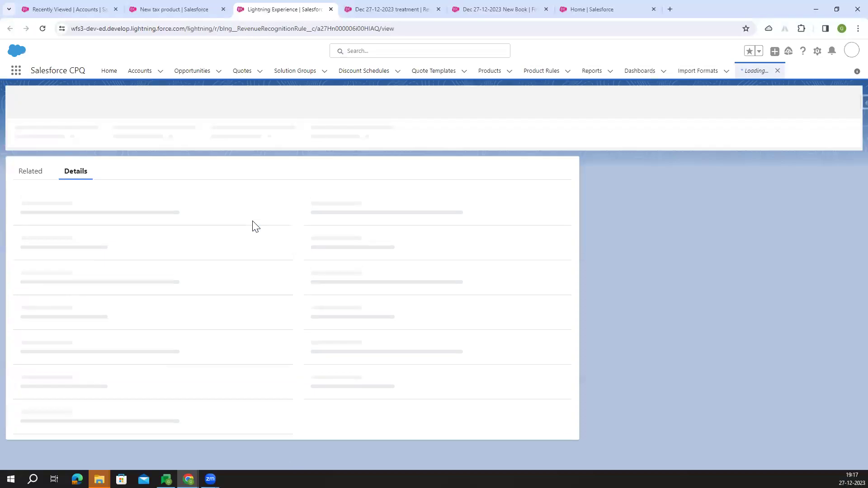
left_click(26, 137)
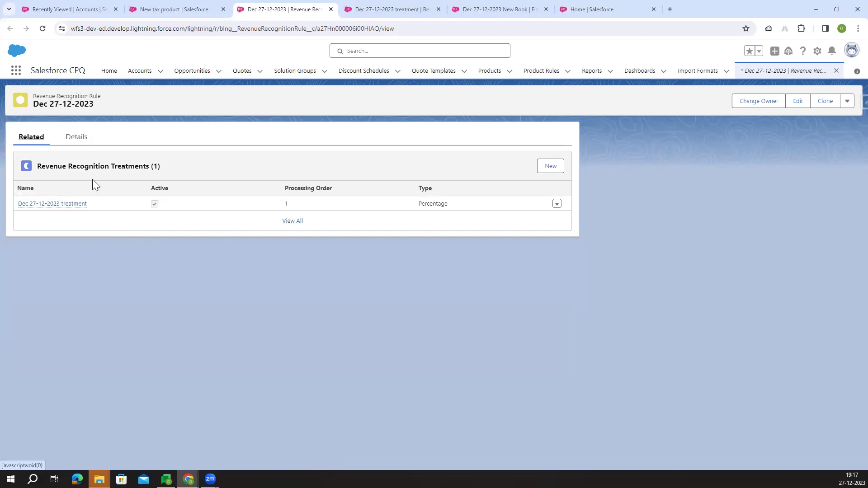
left_click(74, 144)
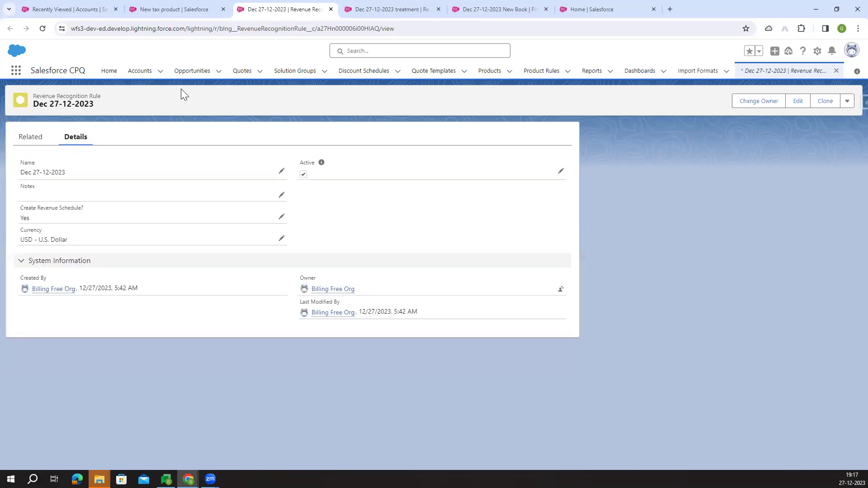
- Open the Cloud Kicks account from the accounts list and start a new opportunity for it
left_click(76, 3)
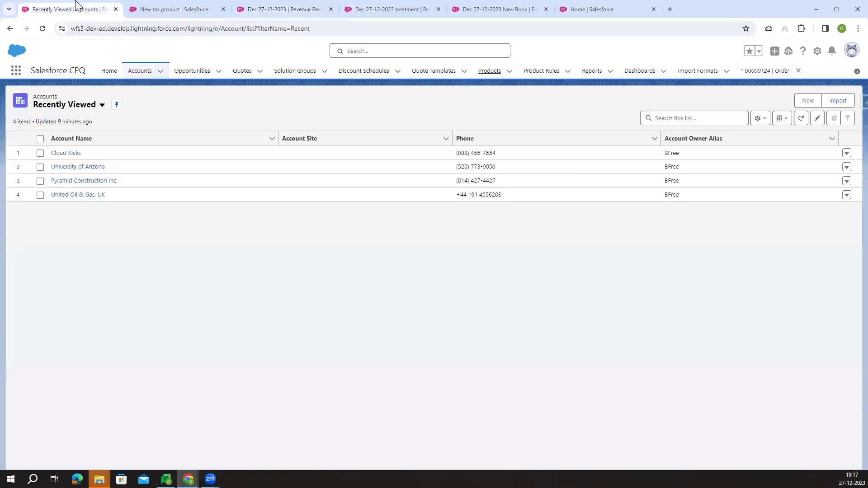
left_click(136, 72)
left_click(71, 153)
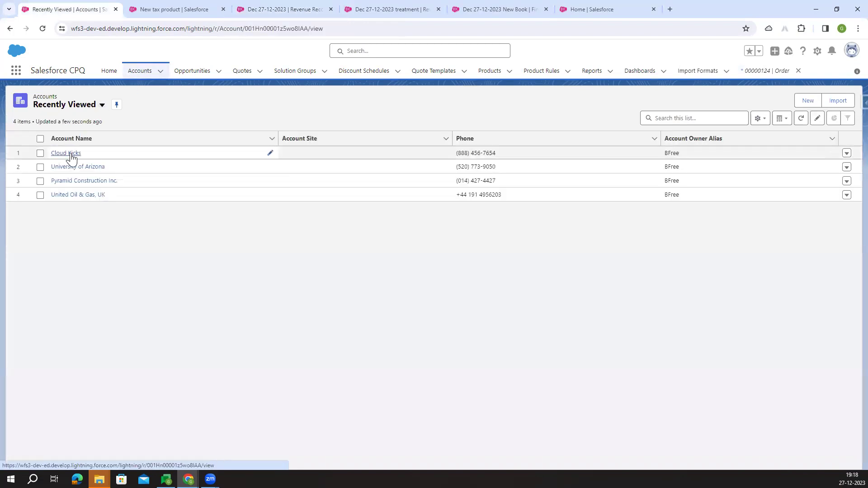
scroll(384, 290, "down", 4)
scroll(386, 289, "up", 4)
left_click(546, 334)
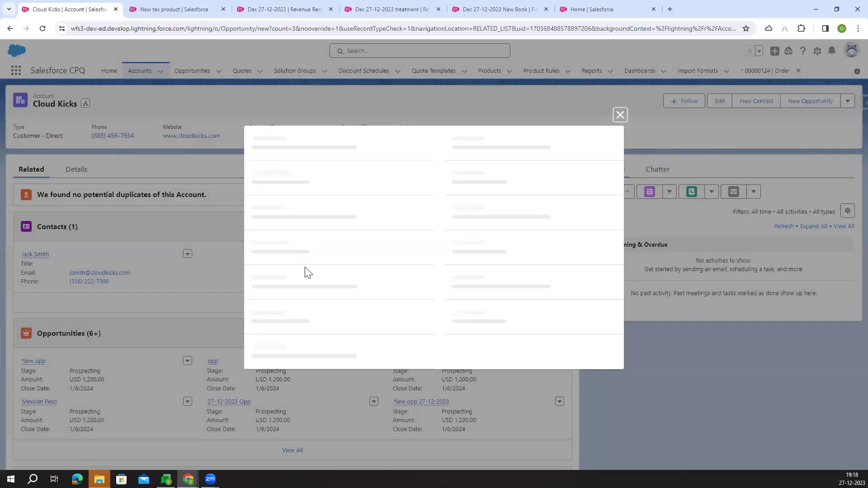
- Name the new opportunity "Dec 27-12-2023 opp"
left_click(289, 182)
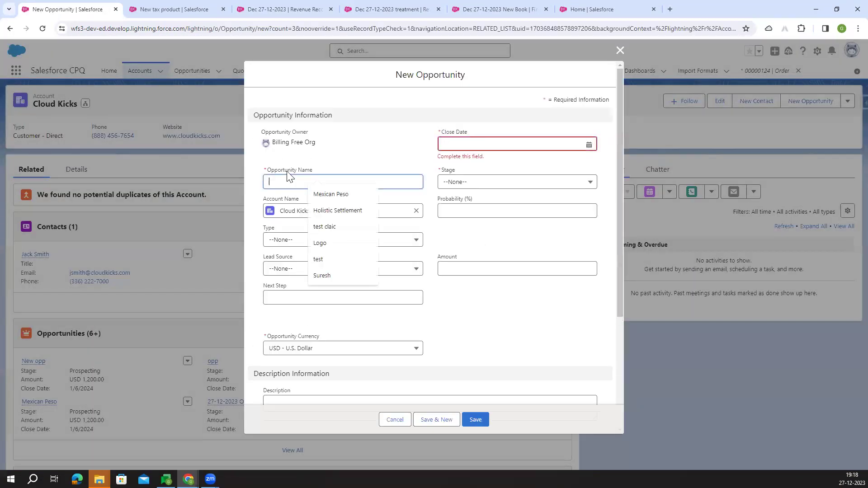
type("Dec 27-12-2023 treatment")
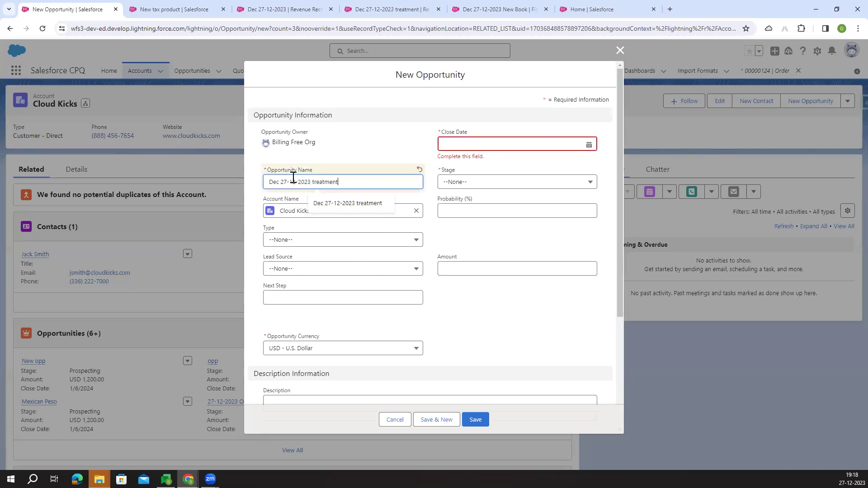
key("BackSpace")
key("BackSpace")
type("opp")
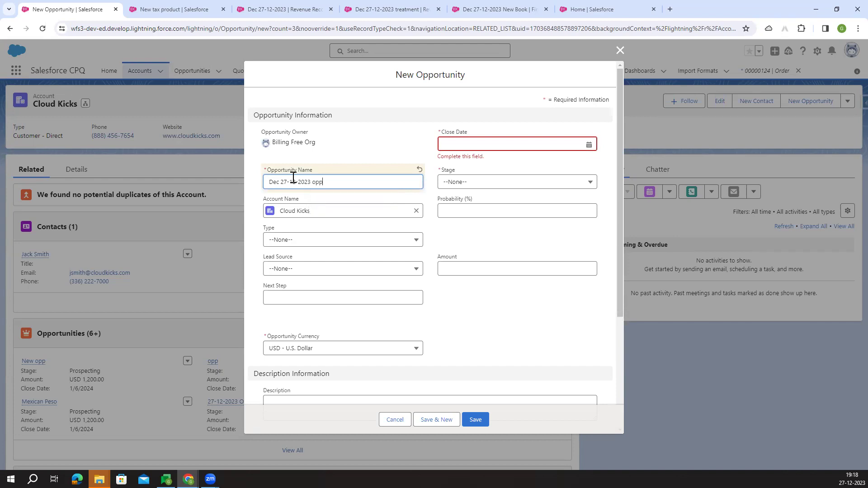
left_click(344, 158)
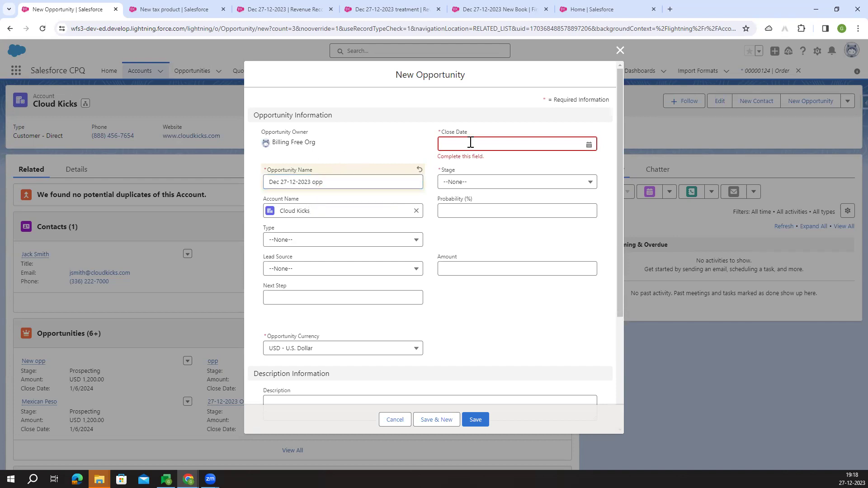
- Set the opportunity's close date to 1/6/2024 and its stage to Prospecting, and save it
left_click(510, 145)
left_click(588, 285)
left_click(460, 178)
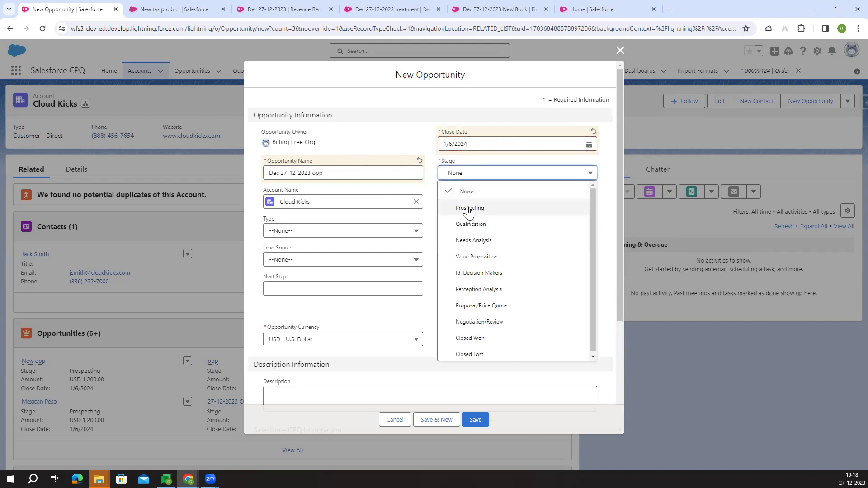
left_click(466, 207)
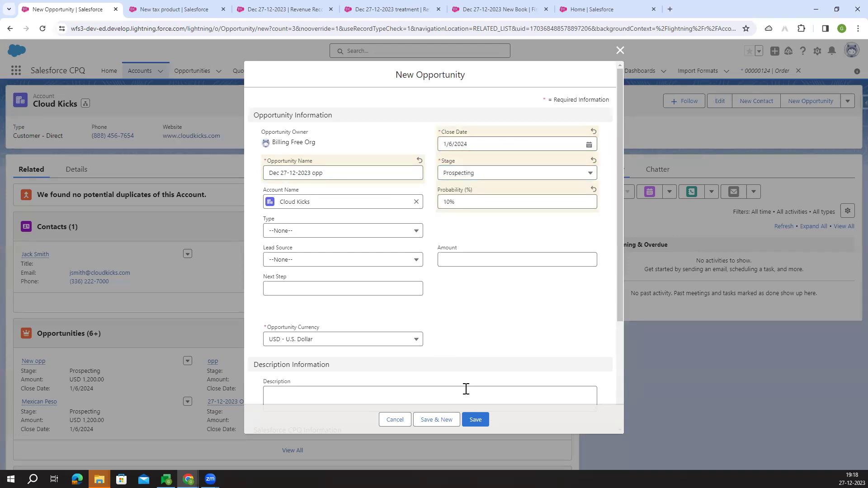
left_click(476, 419)
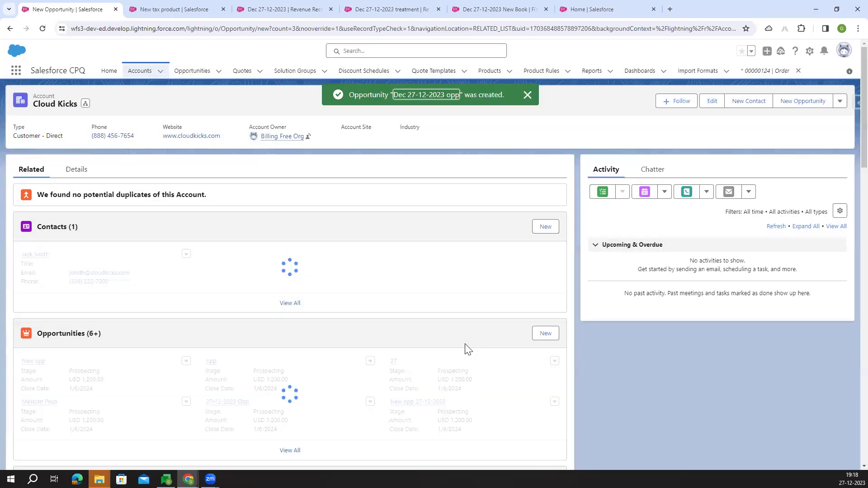
- Open the "Dec 27-12-2023 opp" record from the account's full list of opportunities
scroll(330, 360, "down", 3)
left_click(290, 316)
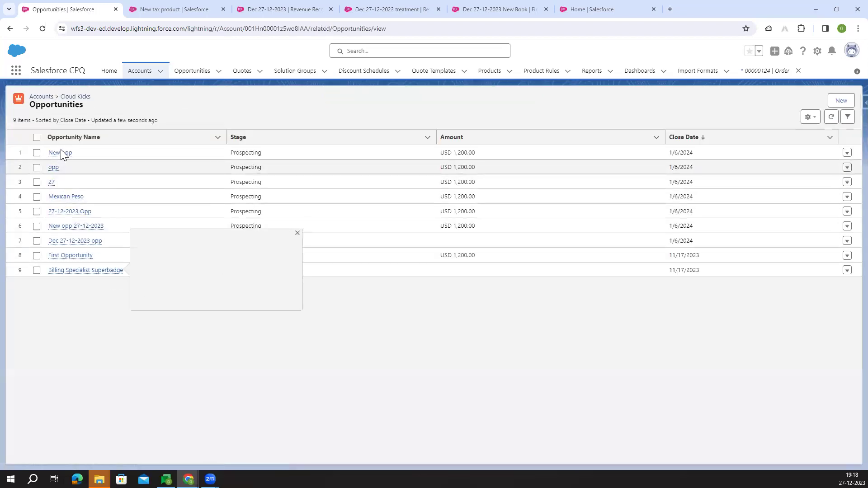
left_click(73, 244)
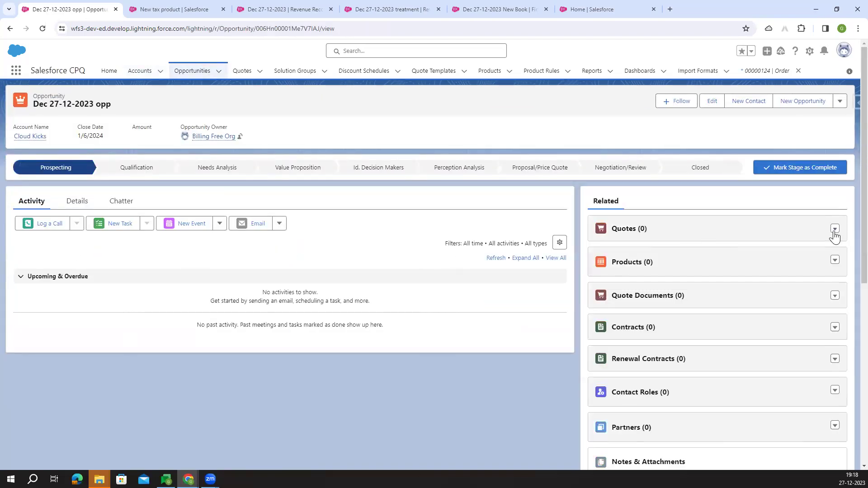
- Start a new primary quote from the opportunity, linked to opportunity "Dec 27-12-2023 opp" and account Cloud Kicks
left_click(835, 228)
left_click(815, 241)
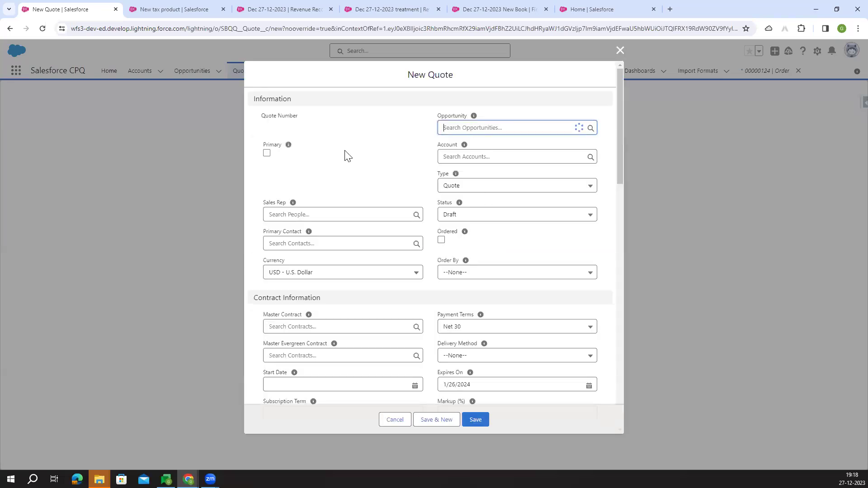
left_click(267, 153)
left_click(464, 129)
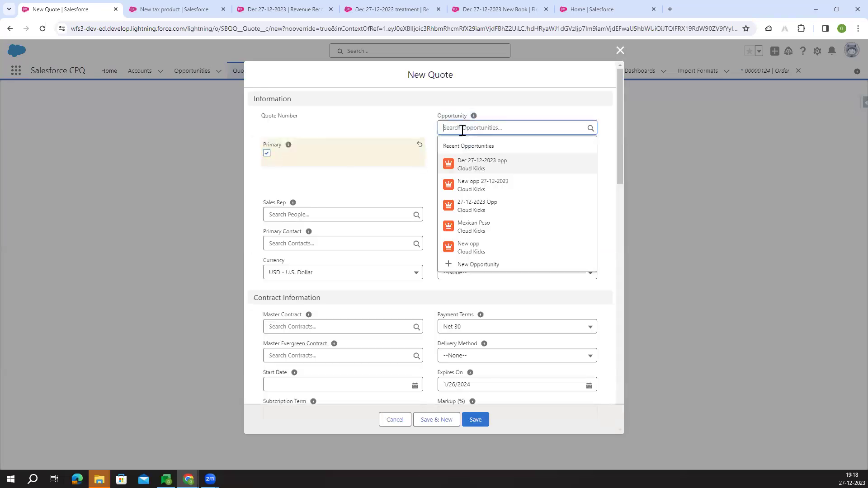
left_click(490, 174)
left_click(482, 156)
left_click(489, 192)
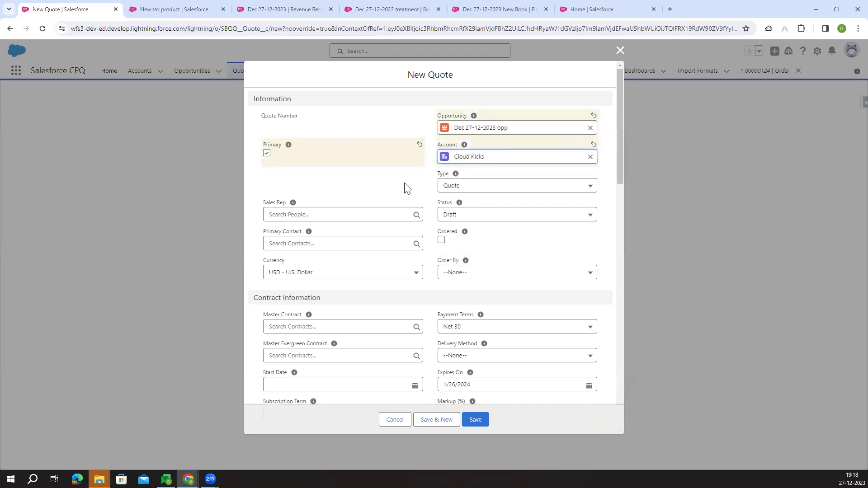
- Set the new quote's sales rep to Billing Free Org and save the quote
left_click(370, 213)
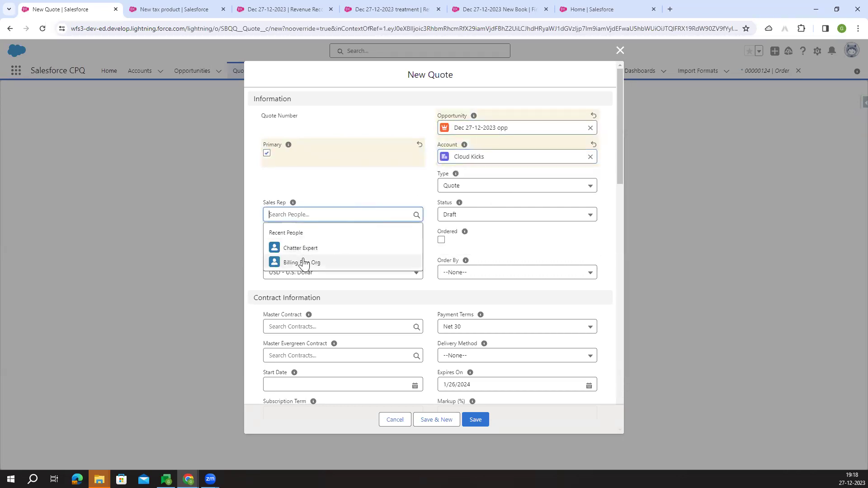
left_click(317, 263)
left_click(336, 195)
left_click(477, 421)
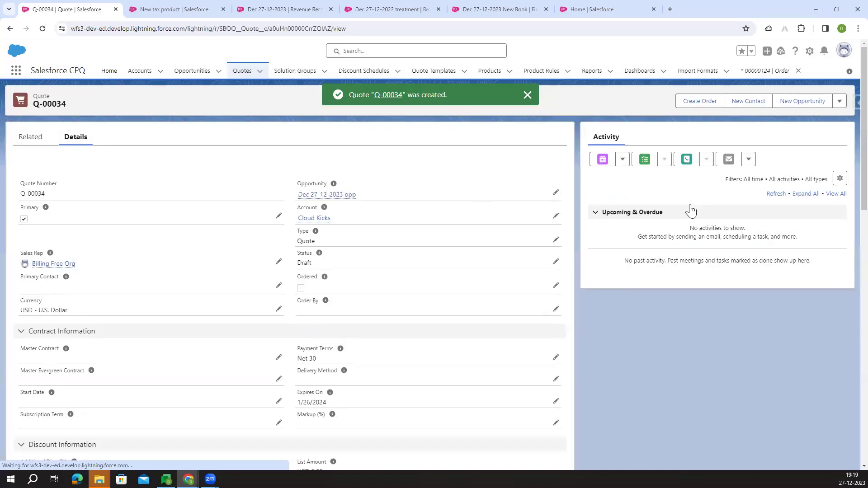
- Open the quote's lines for editing with the Standard Price Book, setting start date 12/1/2023 and subscription term 12
left_click(840, 103)
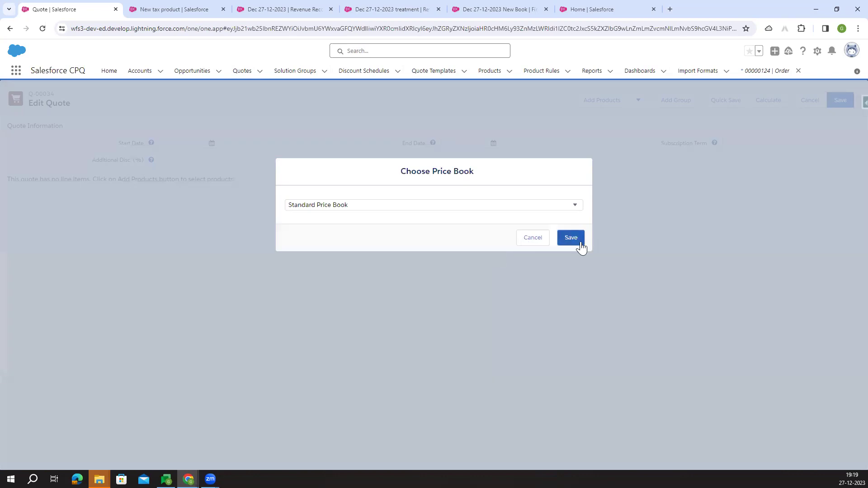
left_click(581, 243)
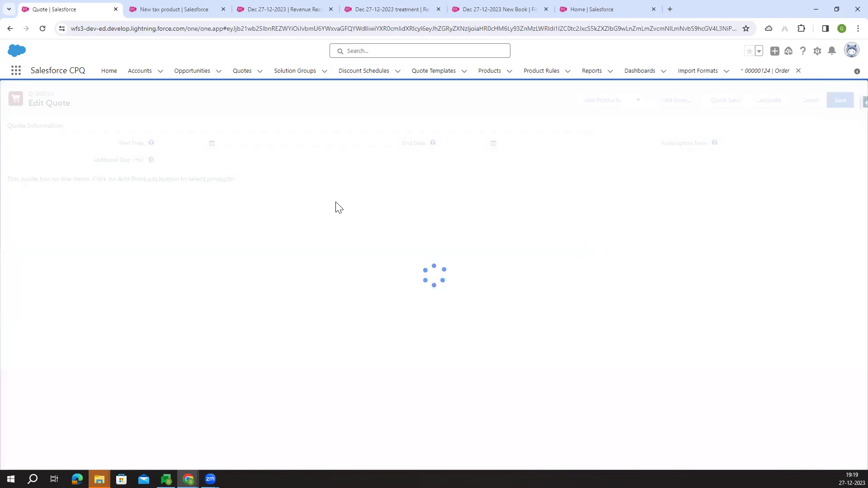
left_click(212, 144)
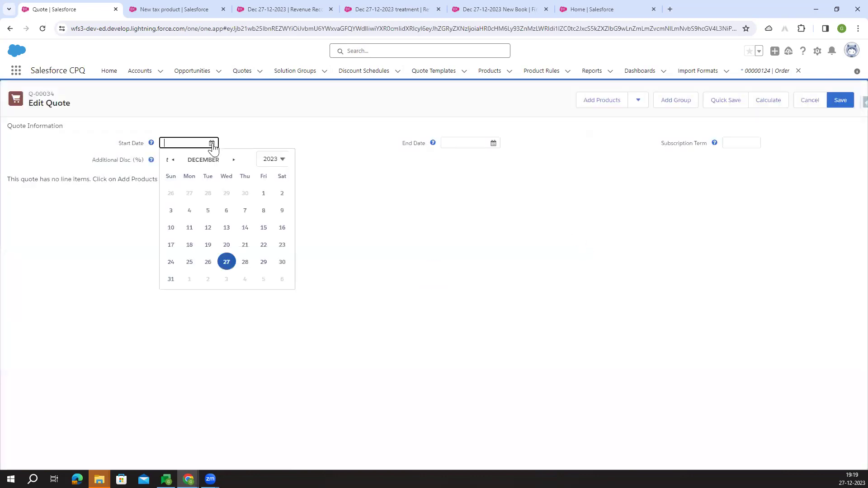
left_click(264, 194)
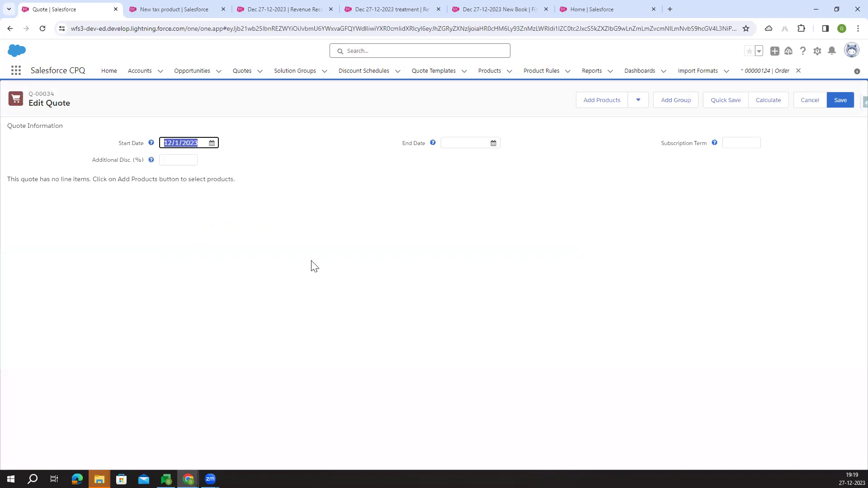
left_click(739, 142)
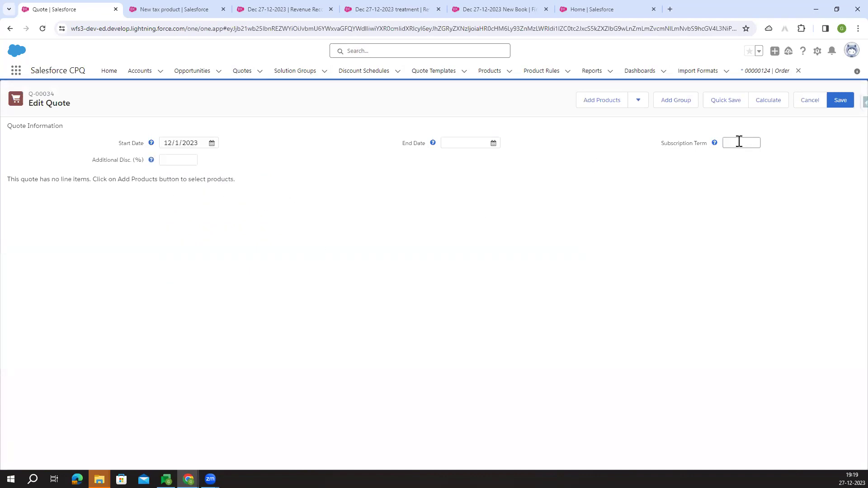
- Add the product "New tax product" (code NTP) to the quote and save the quote lines
left_click(598, 105)
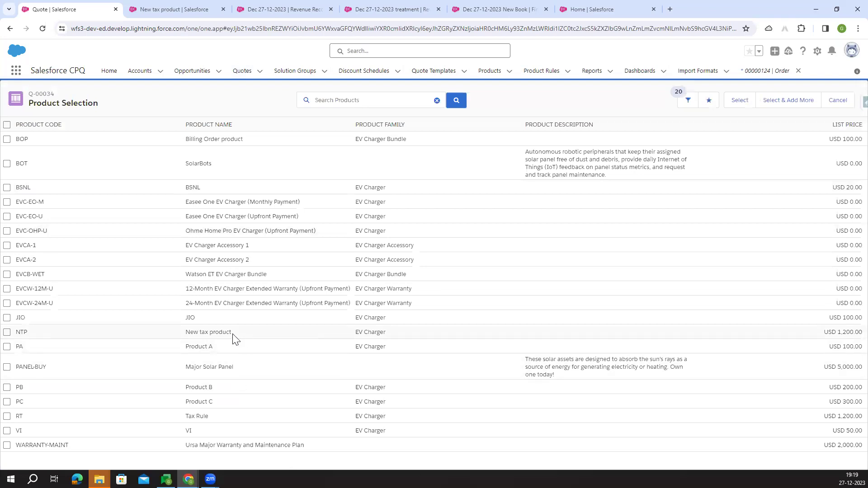
left_click_drag(235, 338, 181, 334)
left_click(6, 332)
left_click(740, 103)
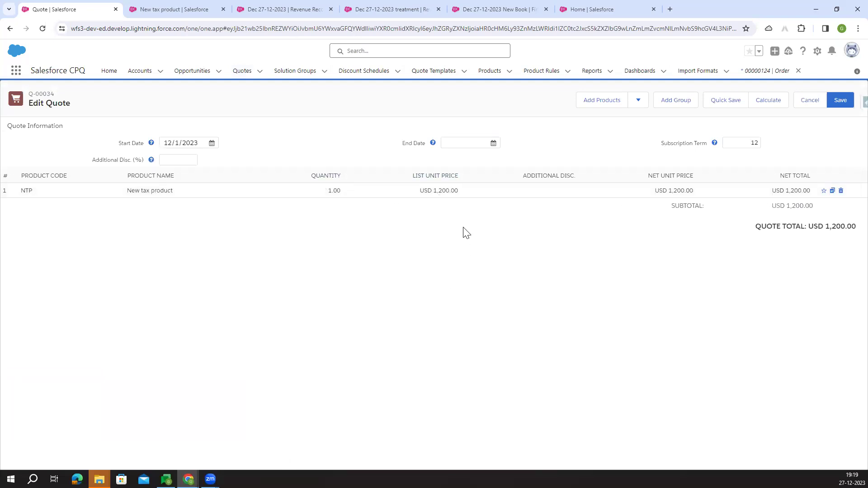
left_click(848, 102)
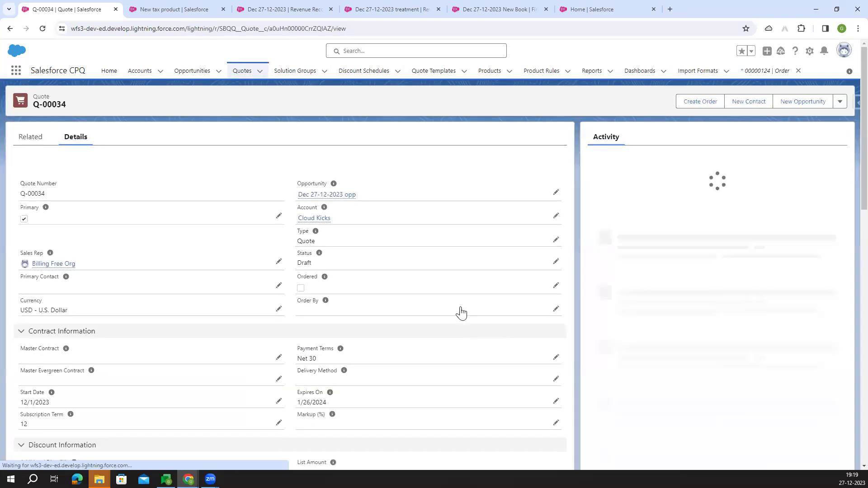
- Check the quote's related orders, and mark the quote as Ordered in its details and save it
left_click(18, 143)
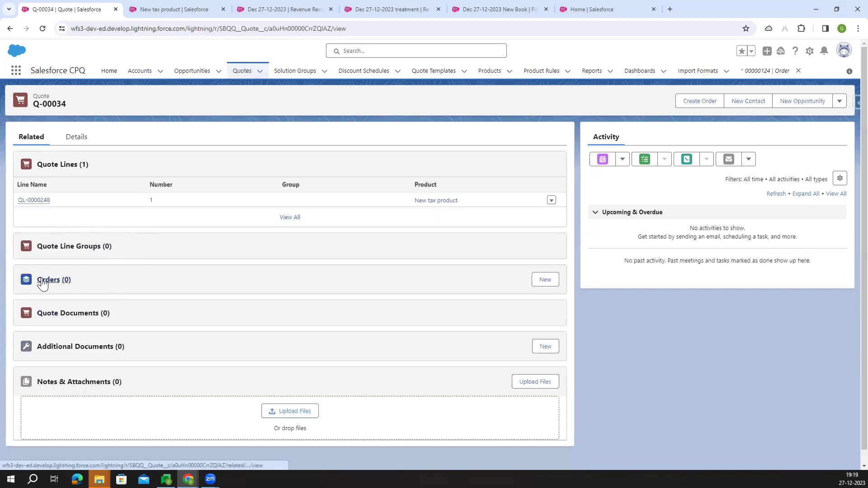
left_click(47, 280)
left_click(10, 29)
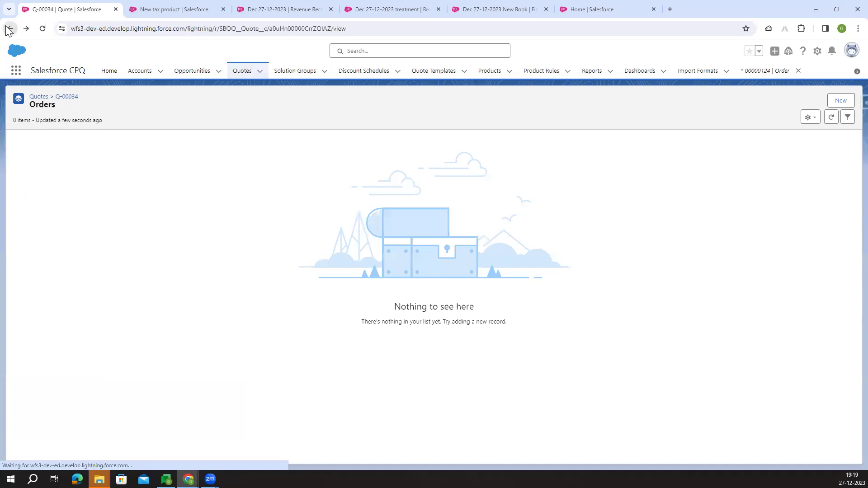
left_click(76, 138)
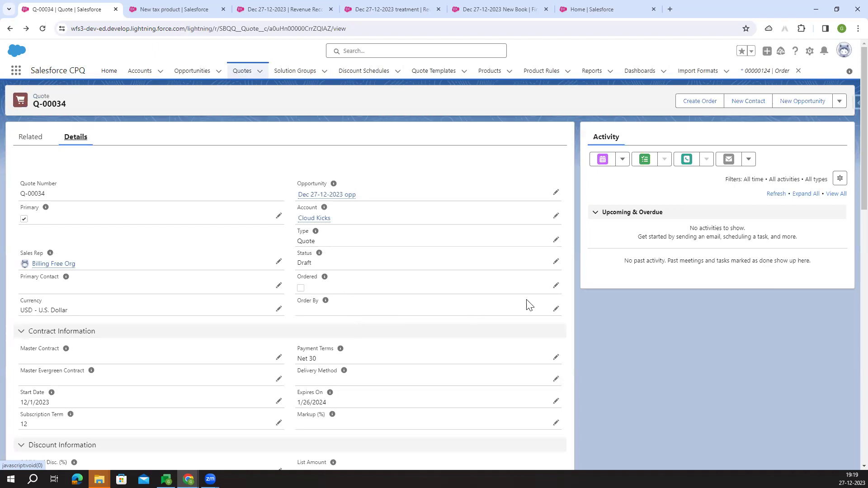
left_click(555, 286)
left_click(301, 294)
left_click(307, 457)
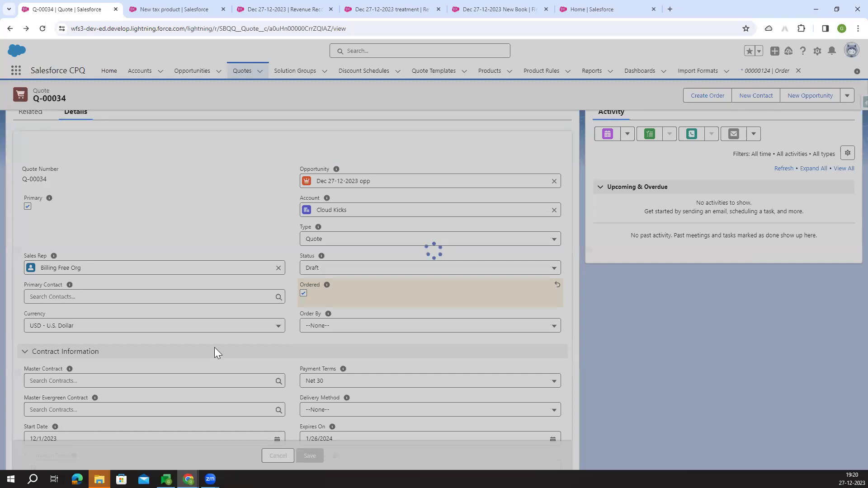
- Open the quote's related order and its "New tax product" order product, each in a separate browser tab
scroll(215, 351, "down", 3)
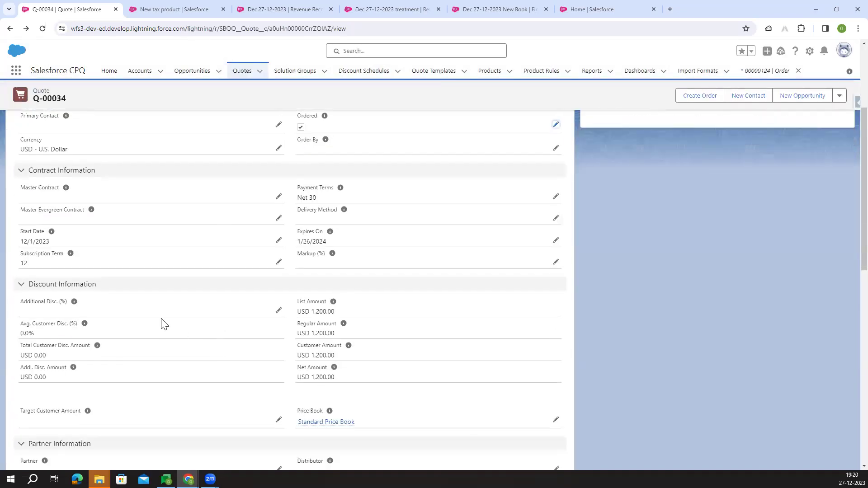
scroll(164, 324, "up", 3)
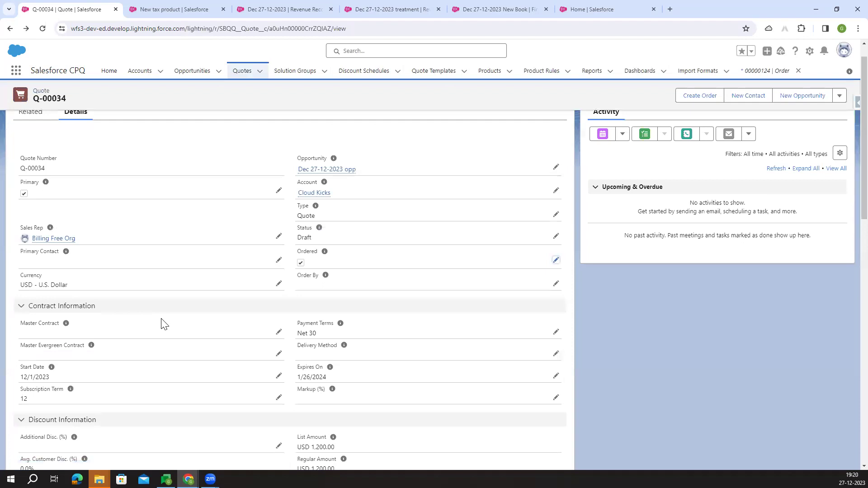
scroll(164, 324, "up", 1)
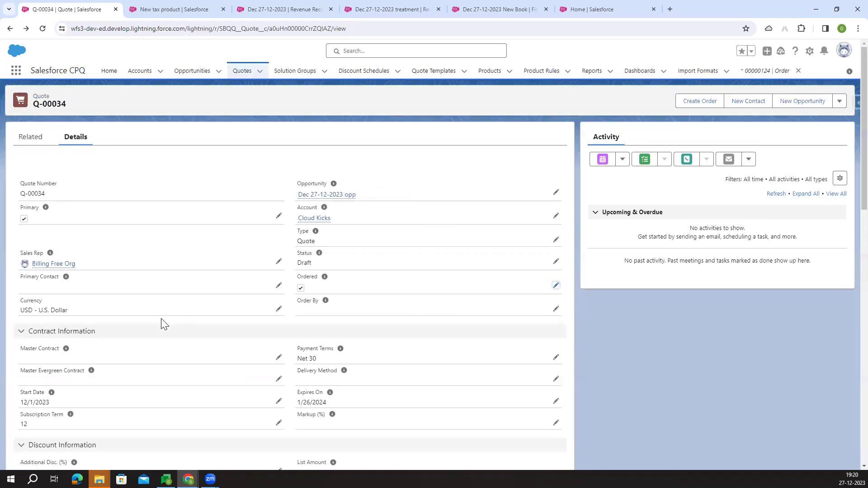
left_click(25, 140)
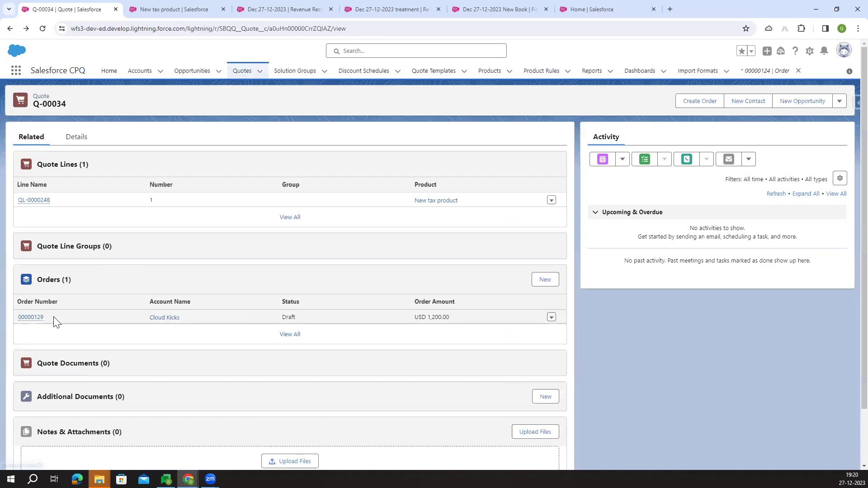
middle_click(37, 319)
left_click(187, 9)
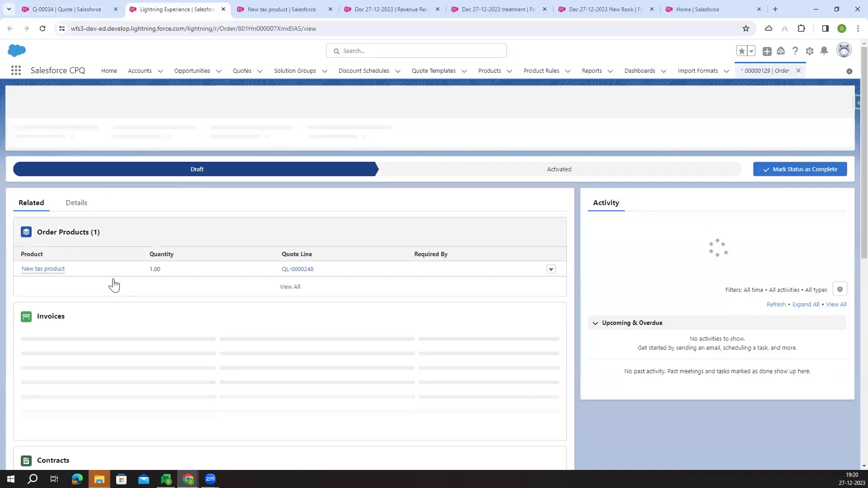
middle_click(50, 271)
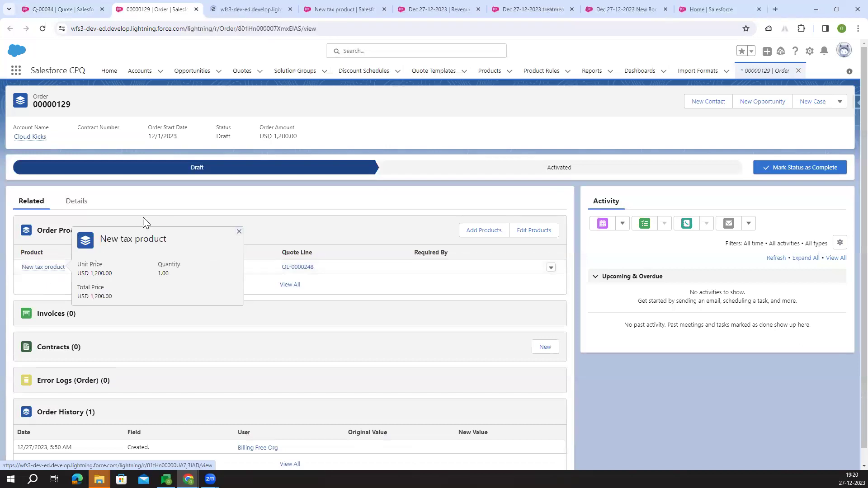
left_click(232, 10)
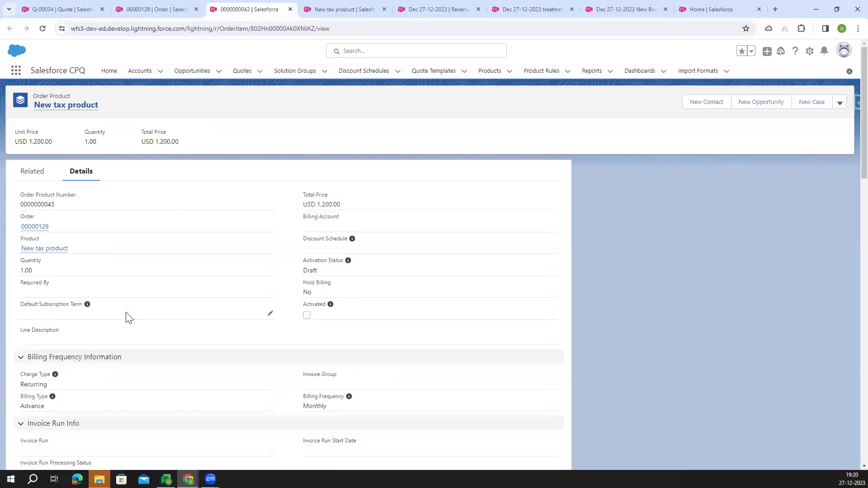
- Review the order product's billing frequency, dates, pricing, tax and billing rule details
scroll(127, 316, "down", 3)
scroll(130, 317, "down", 3)
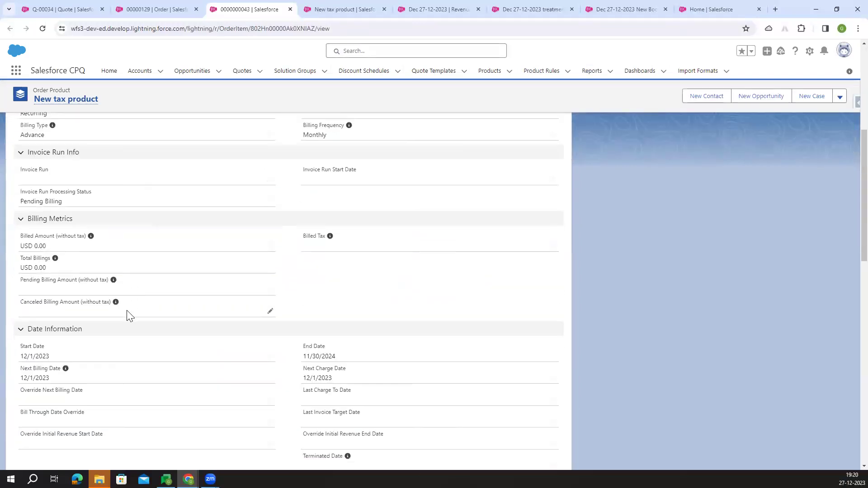
scroll(130, 316, "up", 3)
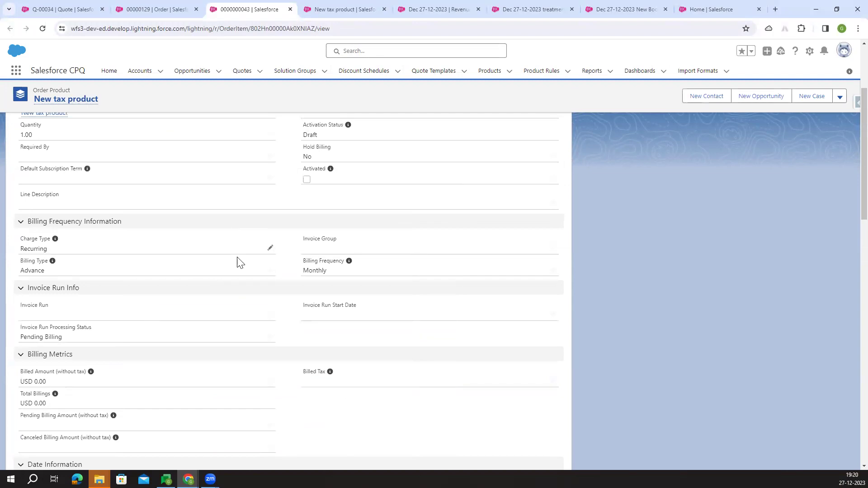
scroll(239, 262, "up", 2)
scroll(262, 250, "down", 12)
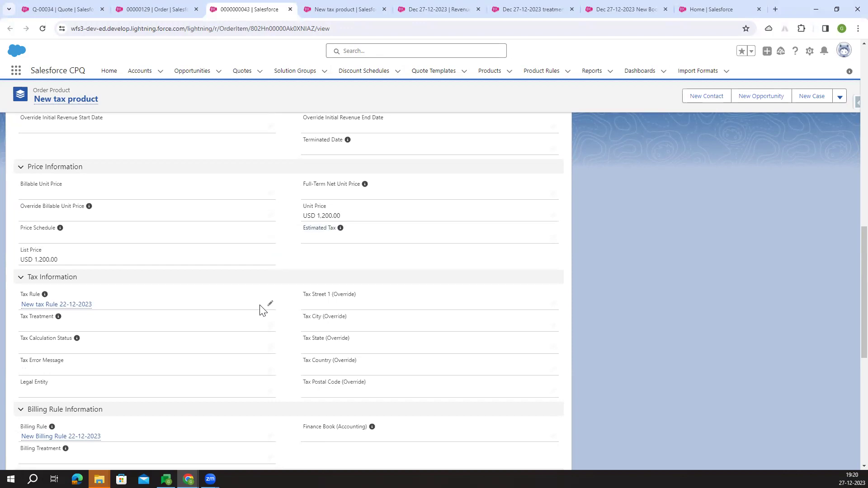
scroll(260, 310, "down", 2)
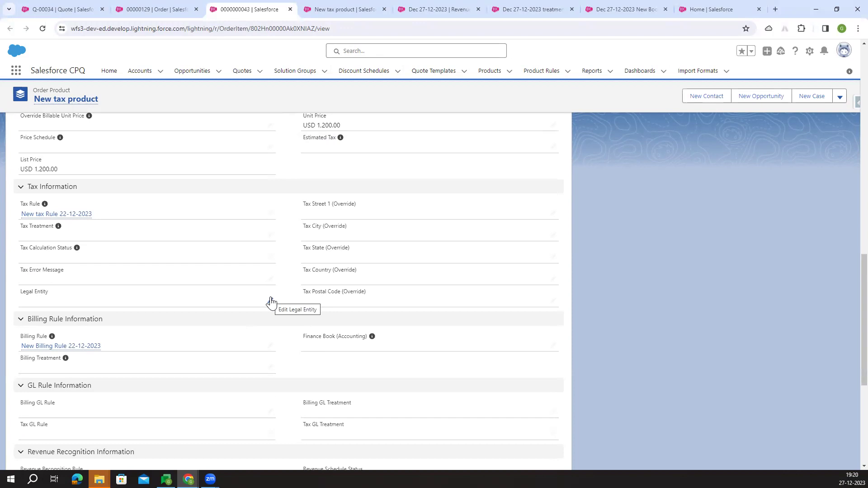
scroll(271, 302, "up", 2)
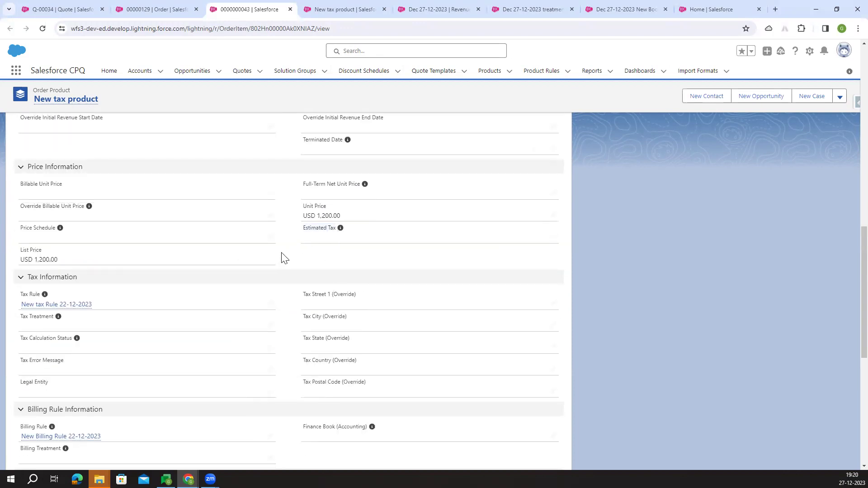
- Set the order product's legal entity to "New Legal 22-12-2023" and save the record
scroll(283, 258, "down", 1)
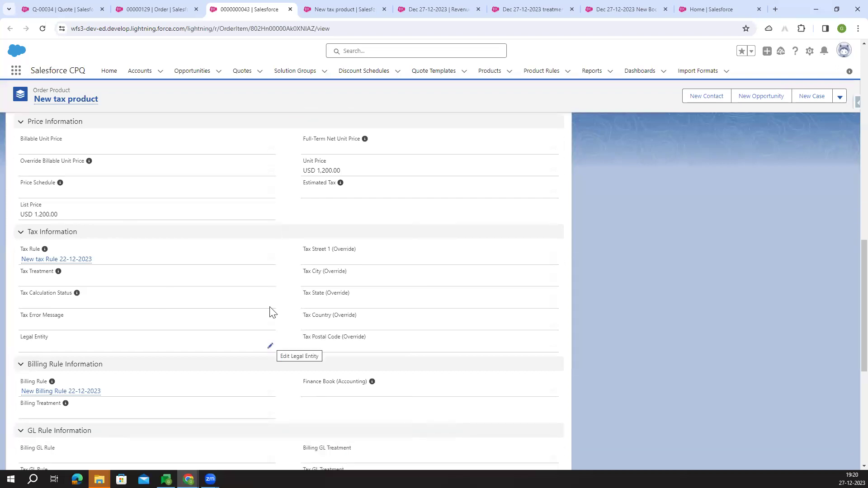
scroll(271, 289, "down", 1)
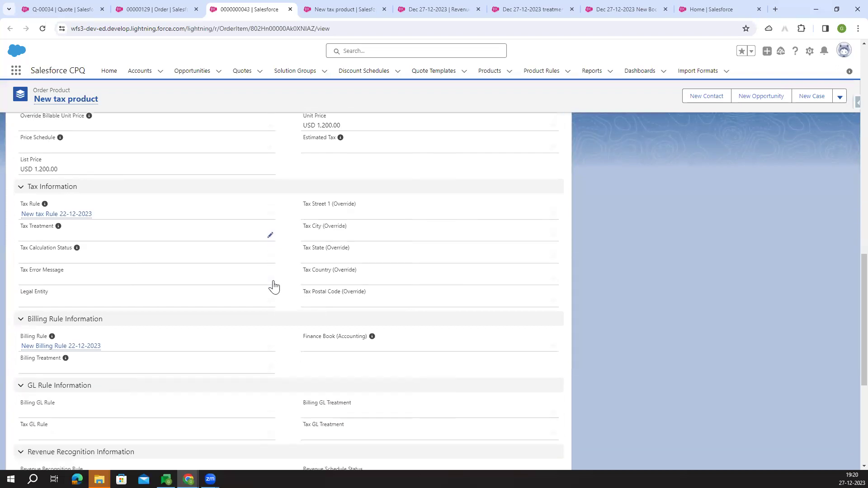
double_click(128, 304)
left_click(108, 303)
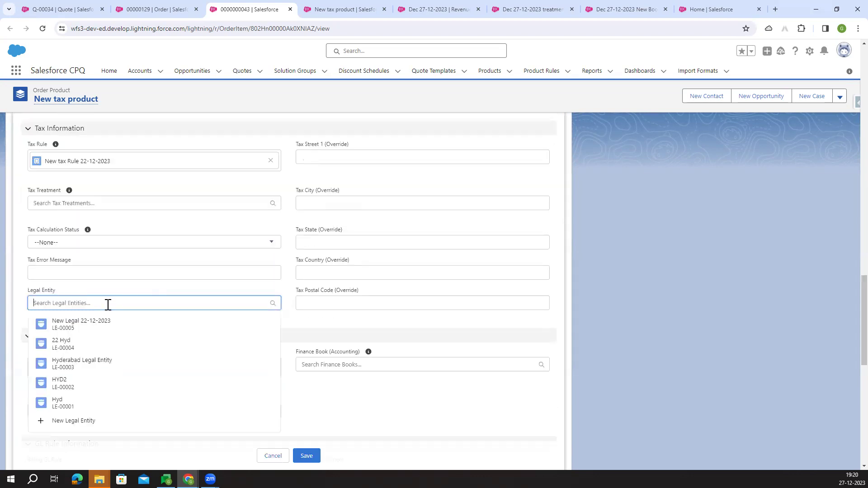
left_click(97, 333)
left_click(305, 456)
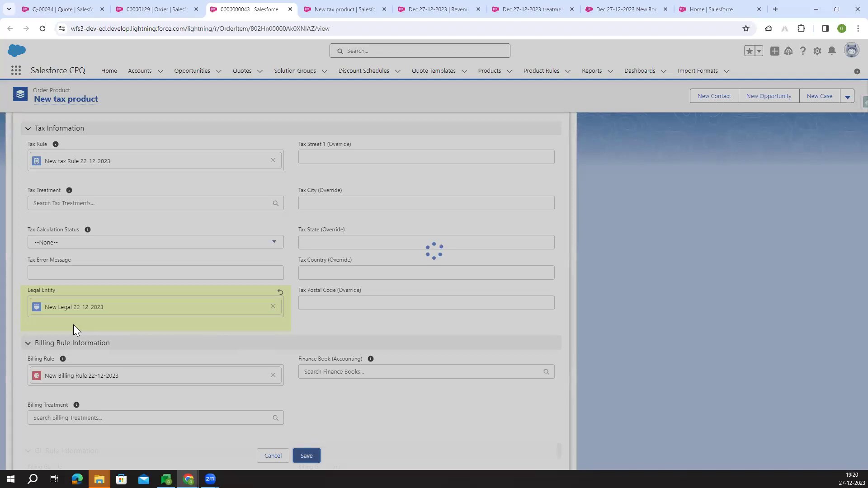
- Examine the order product's tax treatment, billing treatment, finance book, revenue recognition rule and estimated tax
scroll(145, 354, "up", 3)
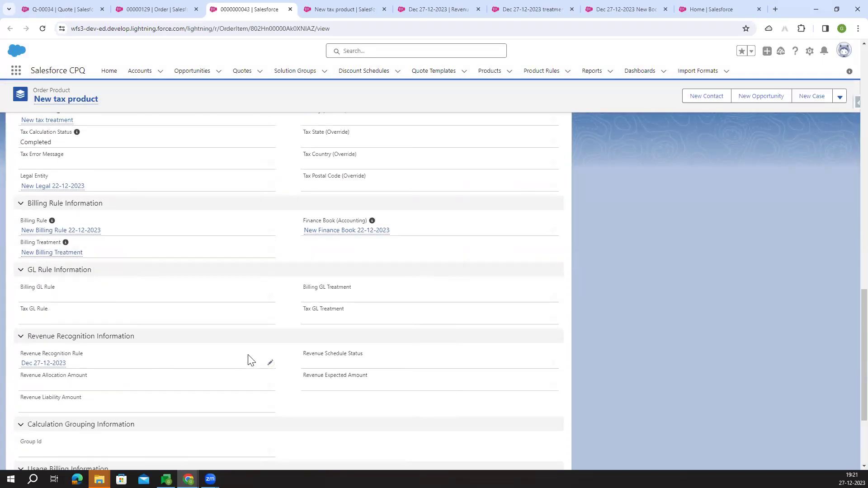
scroll(249, 357, "up", 2)
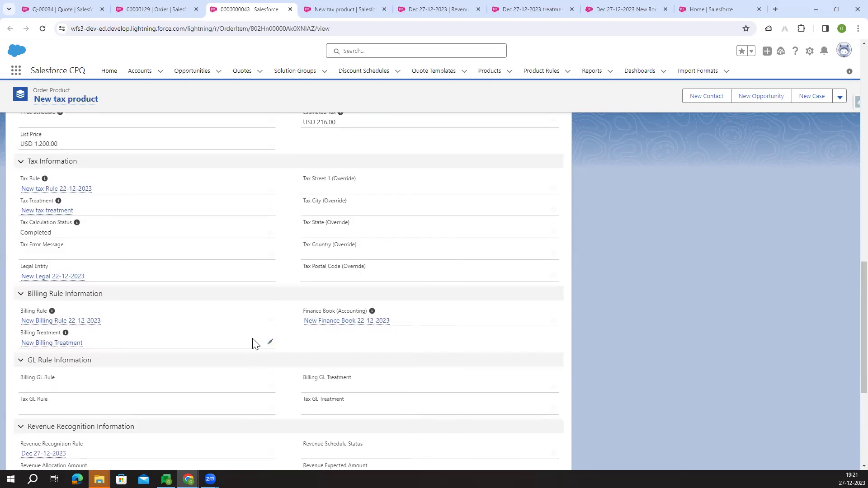
scroll(254, 344, "up", 2)
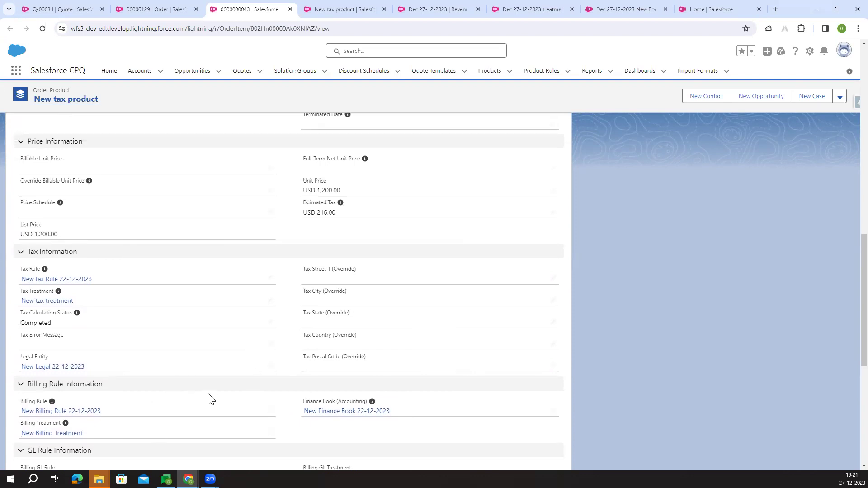
scroll(210, 399, "up", 3)
triple_click(310, 337)
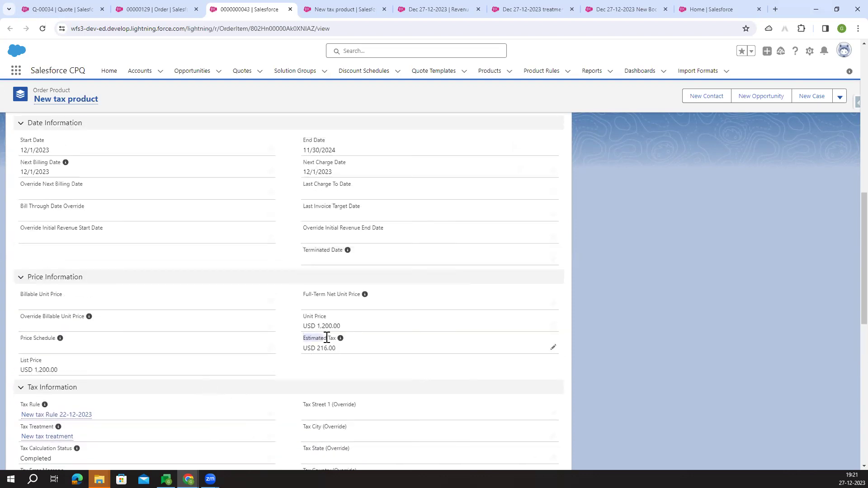
left_click(340, 354)
left_click_drag(318, 349, 342, 353)
left_click(333, 374)
left_click_drag(317, 347, 334, 345)
left_click(334, 370)
scroll(315, 371, "up", 10)
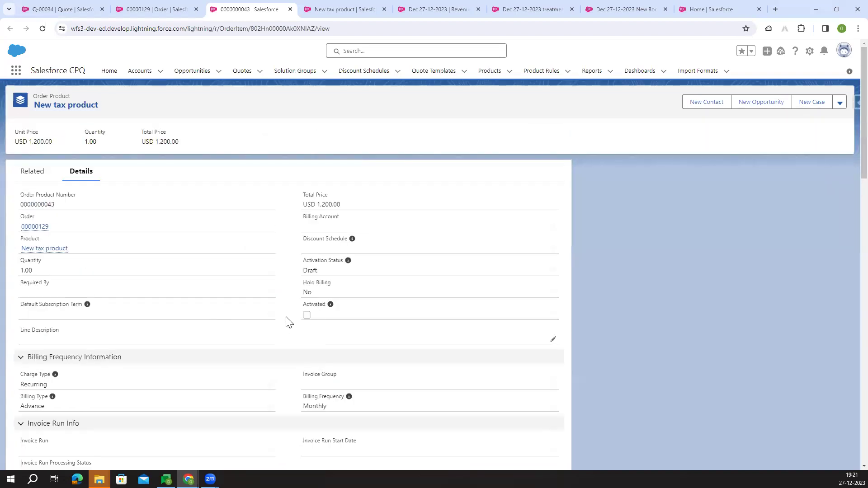
- Set the order product's default subscription term to 12 and save the record
left_click(271, 314)
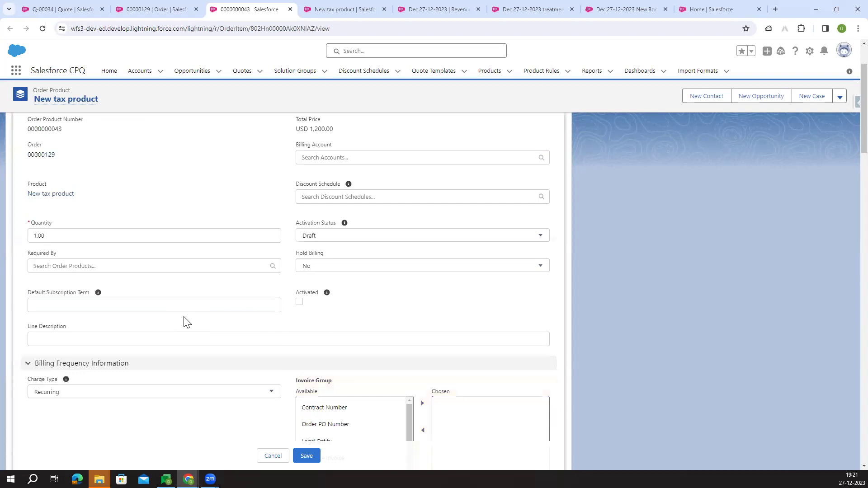
left_click(176, 303)
type("12")
left_click(307, 456)
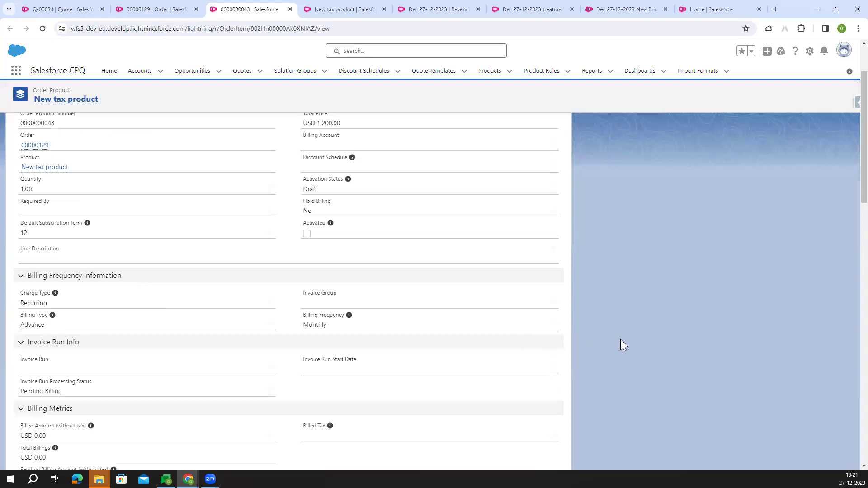
- Check the order product's related revenue schedules and the revenue recognition treatment's schedule creation action
left_click(33, 178)
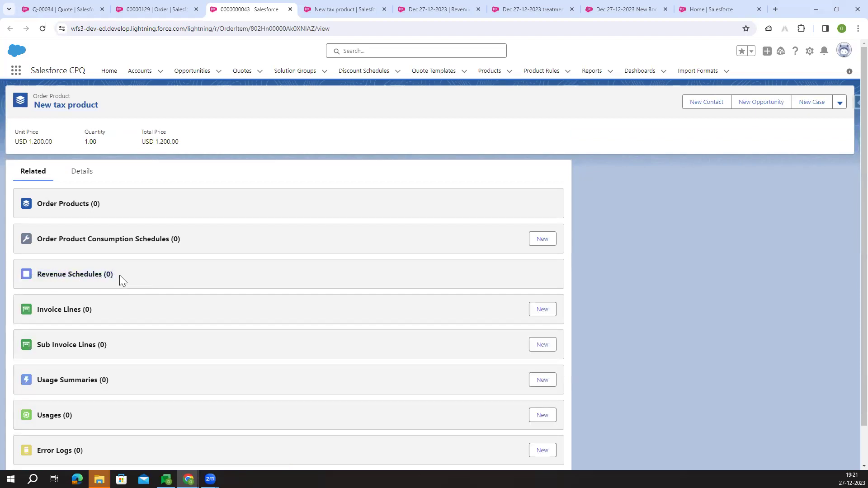
left_click(344, 8)
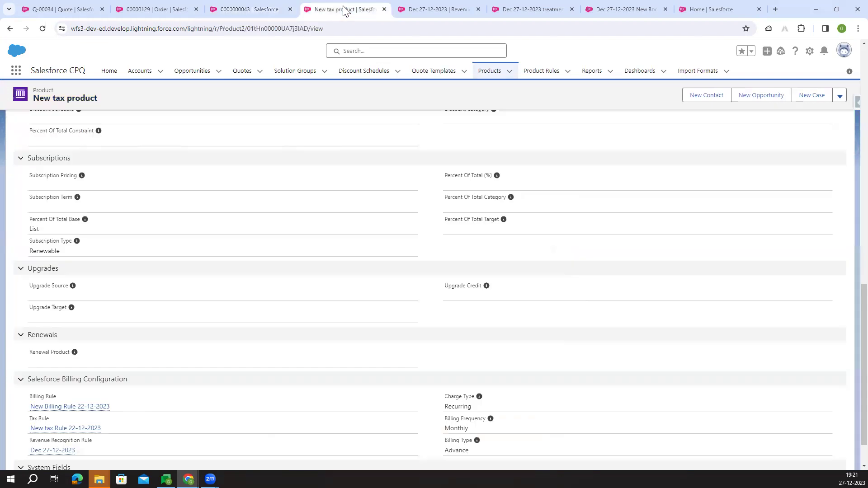
left_click(424, 16)
left_click(525, 14)
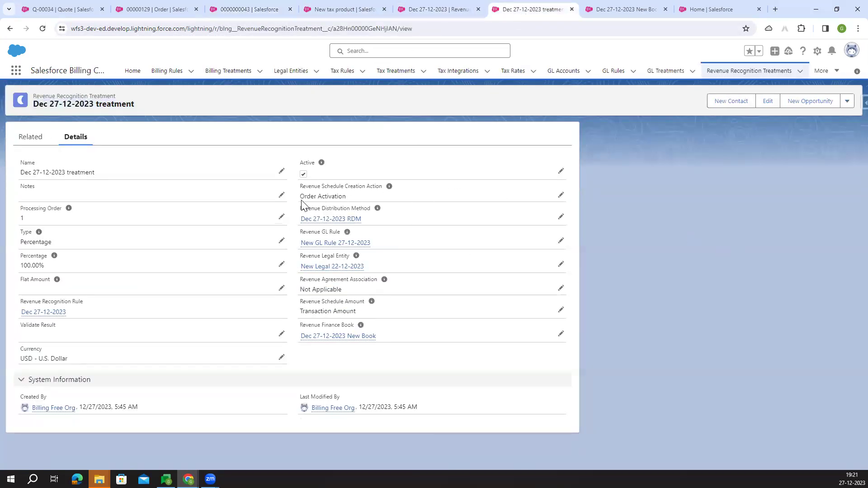
left_click_drag(300, 197, 345, 197)
left_click_drag(72, 96, 117, 101)
left_click_drag(299, 197, 352, 198)
left_click(319, 9)
scroll(235, 111, "up", 10)
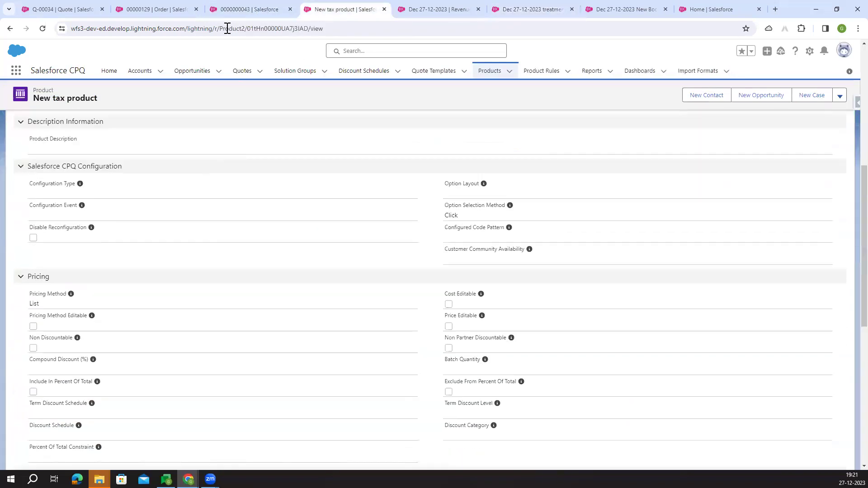
- Return to the order record and change its status to Activated
left_click(247, 9)
left_click(149, 11)
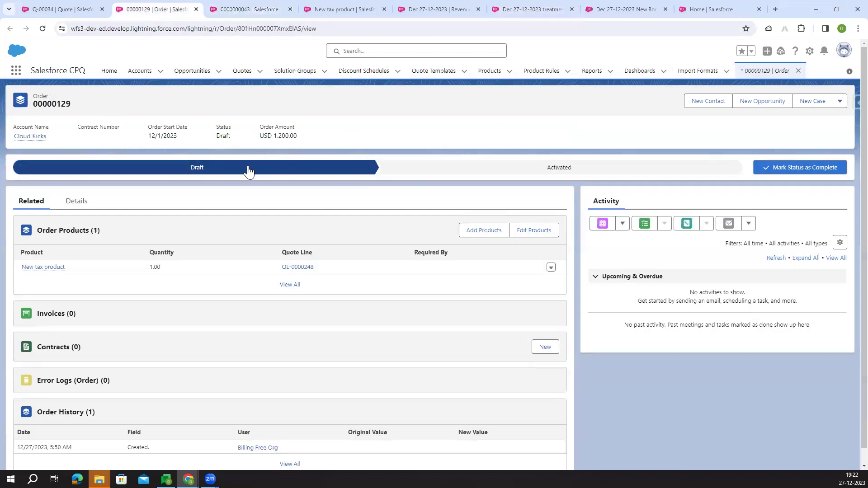
left_click(612, 171)
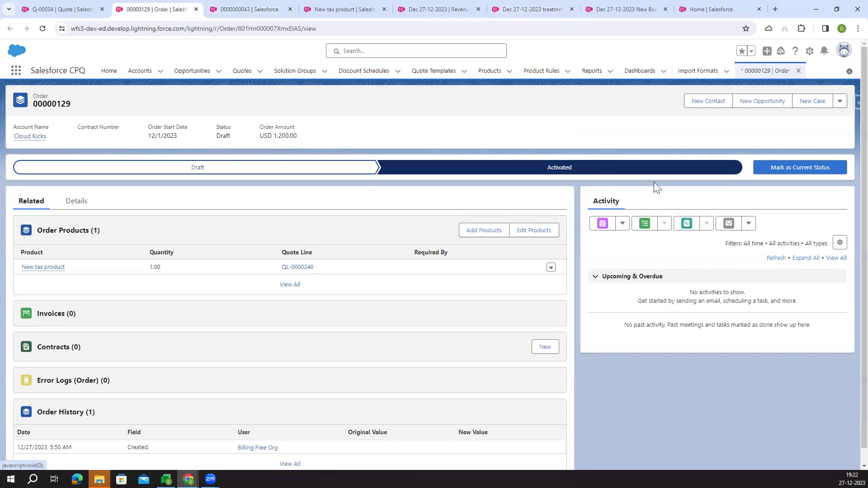
left_click(803, 168)
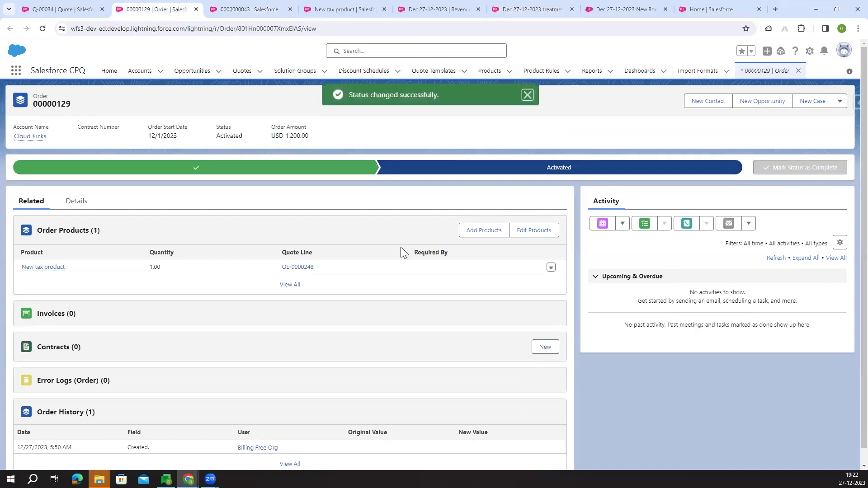
- Open the revenue schedule generated for the "New tax product" order product
left_click(241, 13)
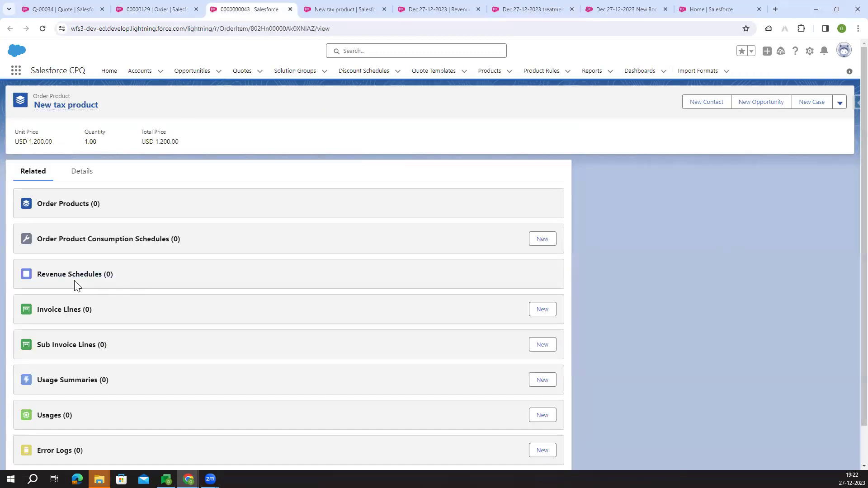
left_click(87, 279)
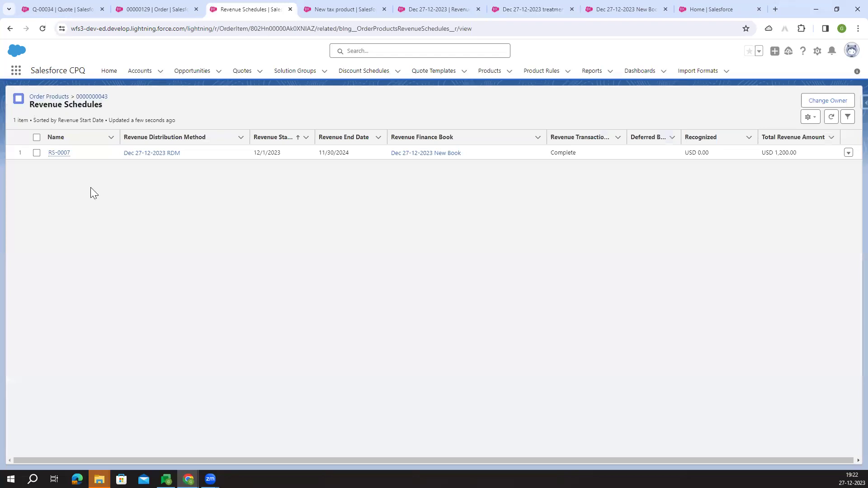
left_click(60, 153)
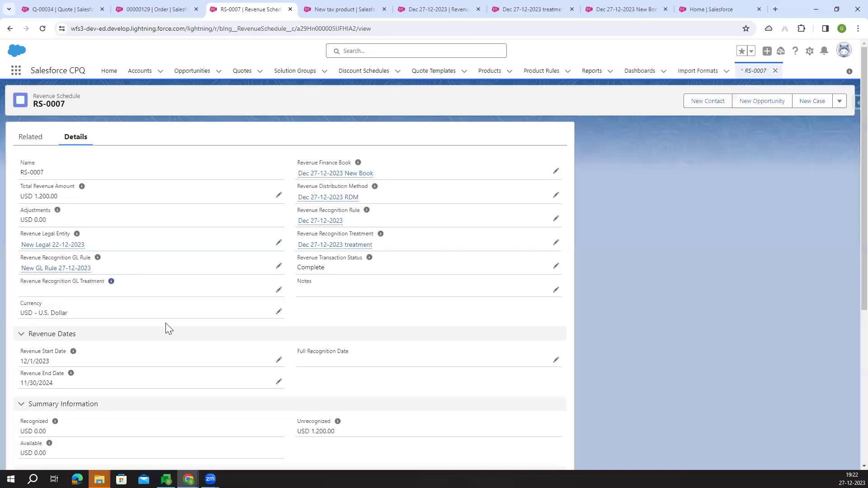
- Examine the revenue schedule's revenue transaction status
mouse_move(298, 259)
left_mouse_down()
mouse_move(363, 261)
mouse_move(298, 265)
left_mouse_up()
left_click(288, 274)
left_click(323, 288)
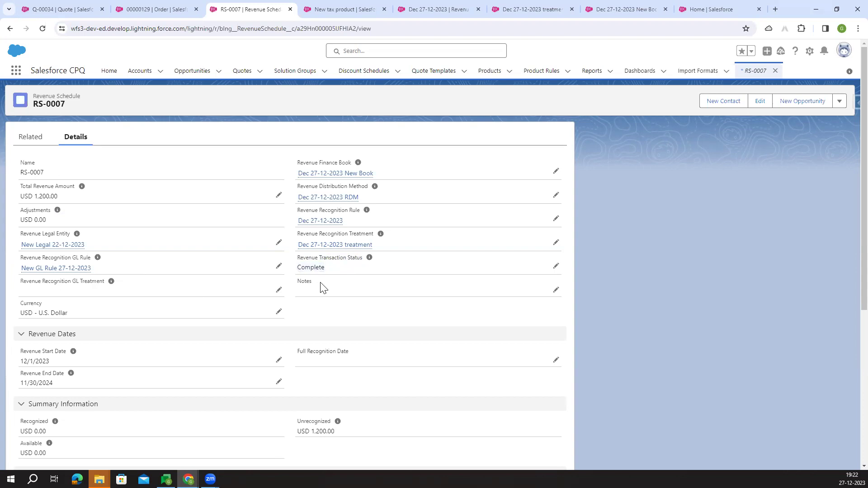
left_click_drag(334, 270, 297, 266)
left_click(315, 311)
- Review the revenue schedule's revenue dates and its recognized and unrecognized amounts
scroll(221, 306, "down", 1)
left_click_drag(83, 93, 40, 93)
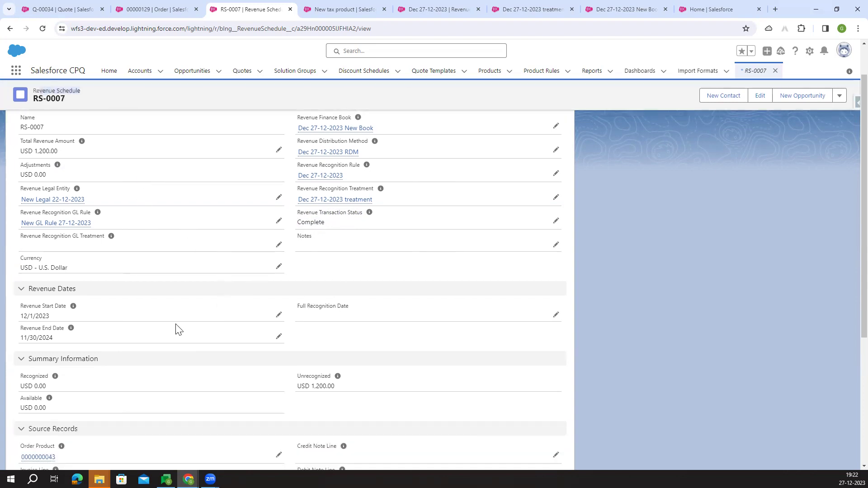
scroll(136, 371, "down", 1)
left_click(33, 340)
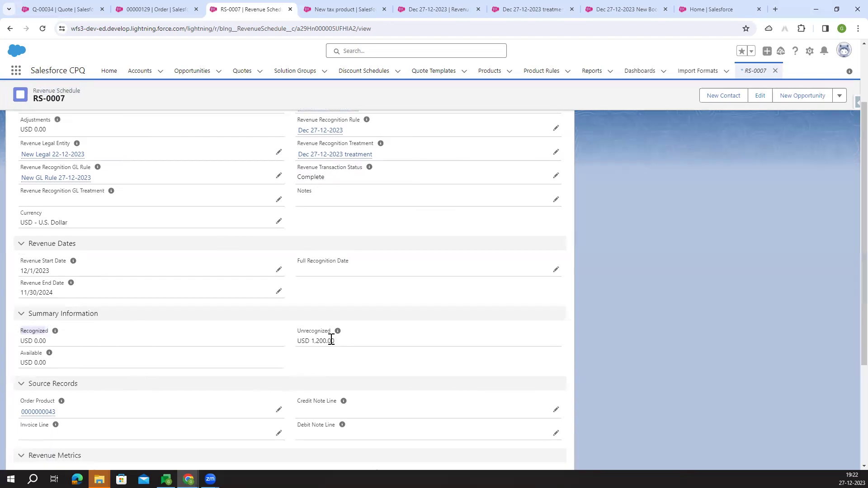
mouse_move(295, 335)
left_mouse_down()
mouse_move(330, 332)
mouse_move(346, 345)
mouse_move(295, 345)
left_mouse_up()
left_click(320, 372)
scroll(290, 362, "up", 3)
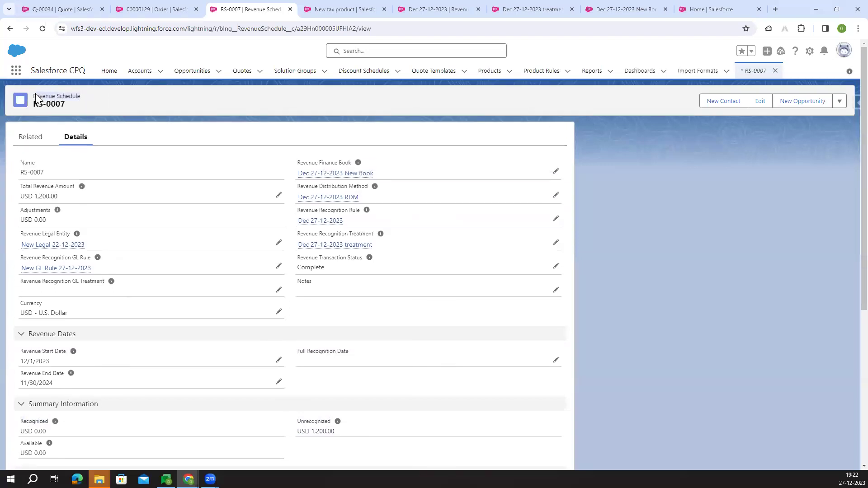
scroll(152, 242, "down", 2)
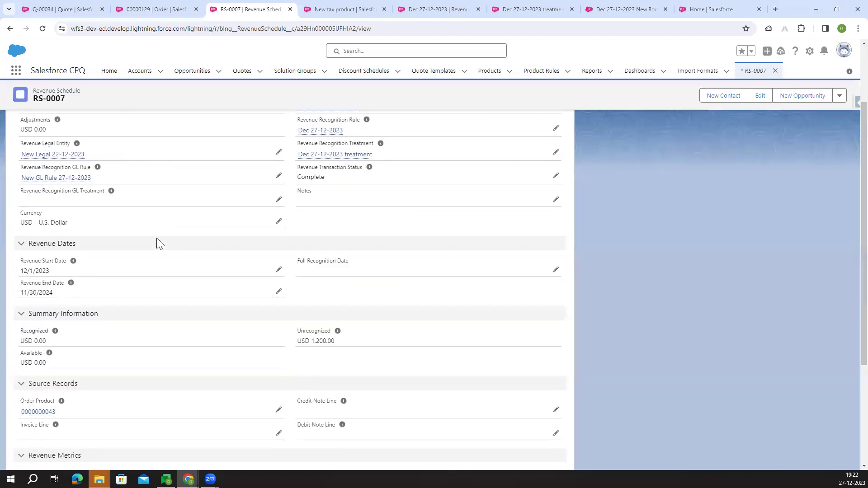
left_click_drag(21, 339, 52, 346)
left_click(67, 347)
left_click_drag(20, 342, 55, 351)
left_click(88, 346)
scroll(174, 358, "up", 3)
- Enable Bill Now in the activated order's billing information and save the order
left_click(145, 12)
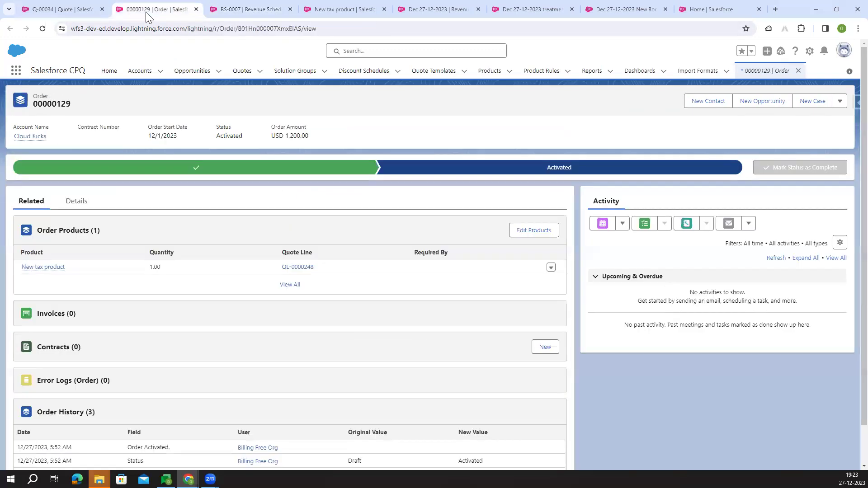
left_click(77, 202)
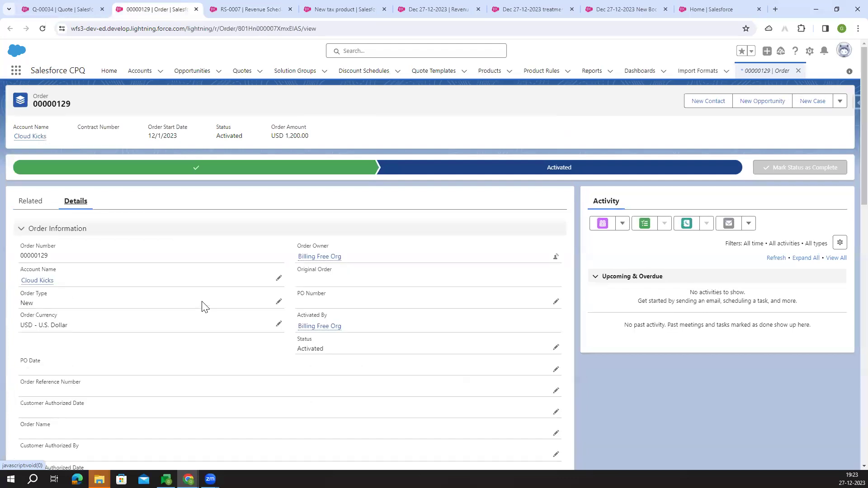
scroll(202, 306, "down", 15)
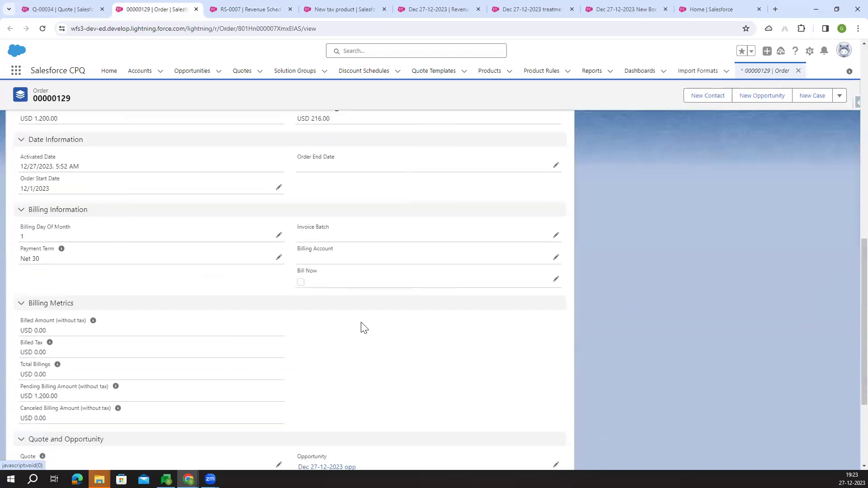
left_click_drag(300, 273, 329, 277)
left_click(357, 309)
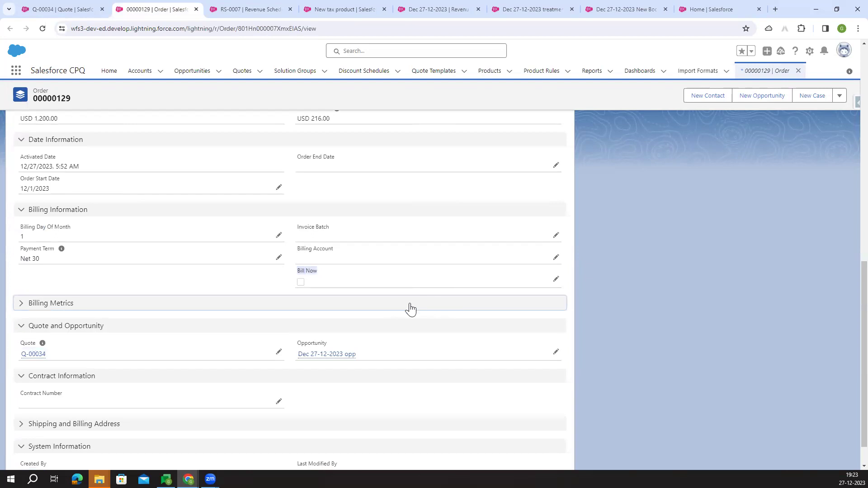
left_click(556, 280)
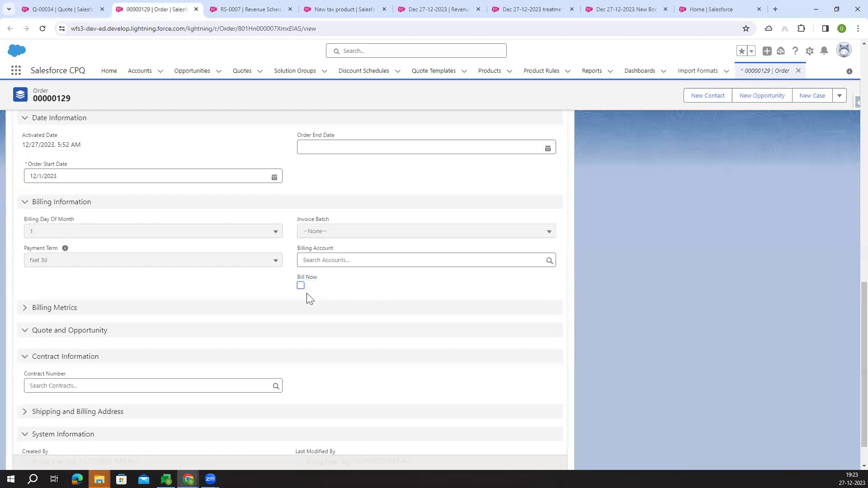
left_click(301, 286)
left_click(307, 456)
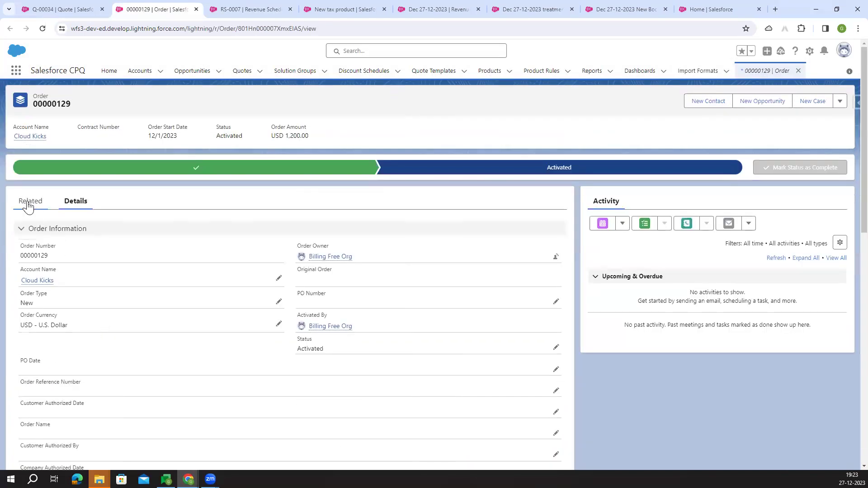
- Open the order's related invoice in a separate browser tab and switch to it
left_click(27, 205)
scroll(122, 267, "down", 2)
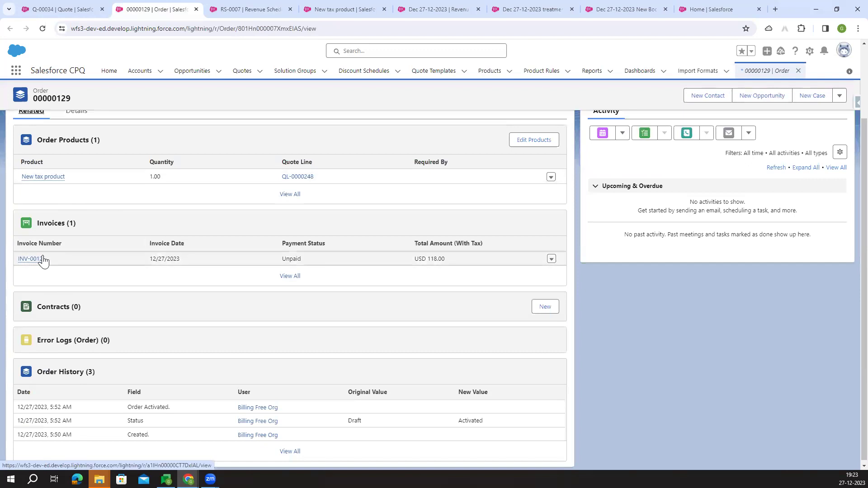
scroll(107, 358, "up", 2)
middle_click(58, 359)
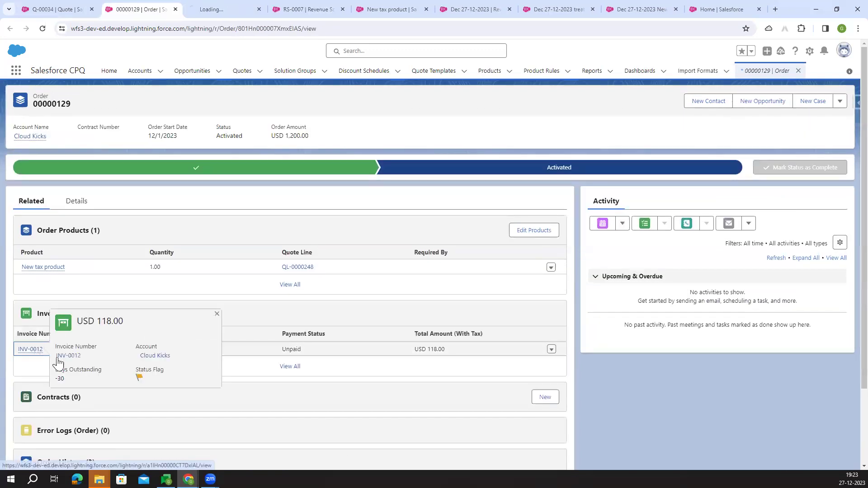
left_click(206, 13)
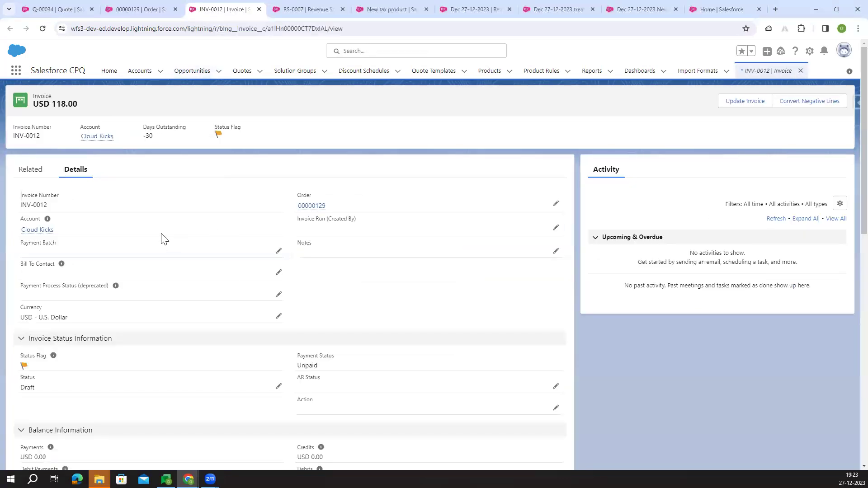
- Review the invoice's total, due date, subtotal and tax amounts
left_click_drag(52, 104, 76, 105)
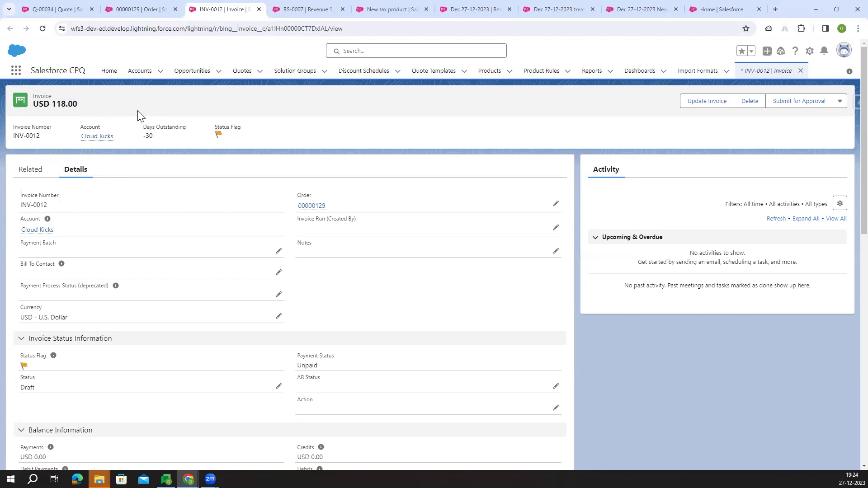
left_click_drag(53, 104, 82, 103)
scroll(140, 227, "down", 10)
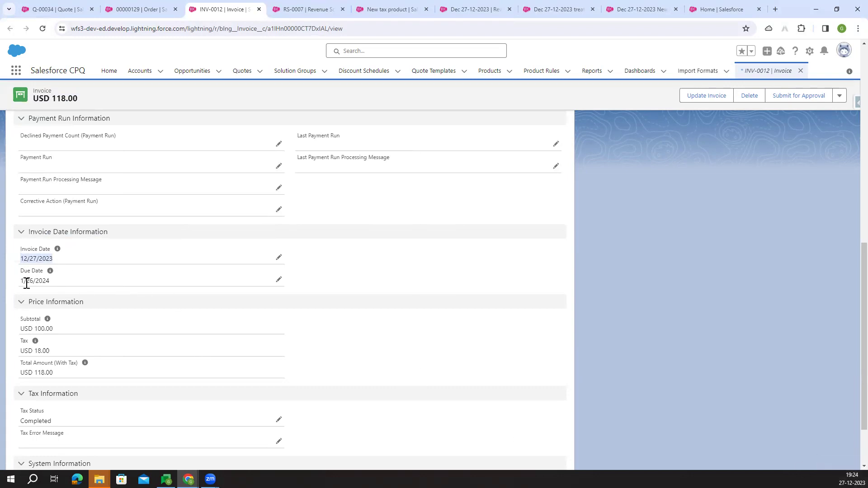
left_click_drag(26, 284, 55, 283)
left_click(55, 284)
left_click_drag(21, 329, 59, 333)
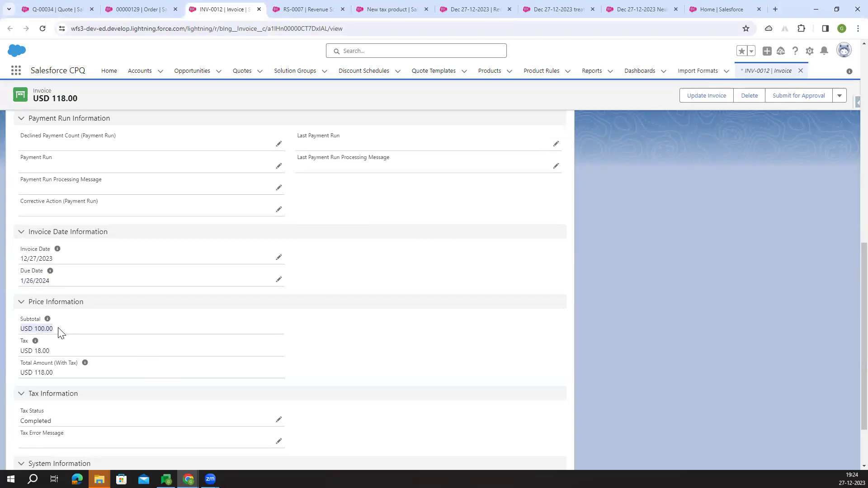
scroll(87, 325, "down", 1)
left_click_drag(21, 299, 62, 306)
left_click_drag(20, 329, 64, 334)
scroll(402, 316, "up", 10)
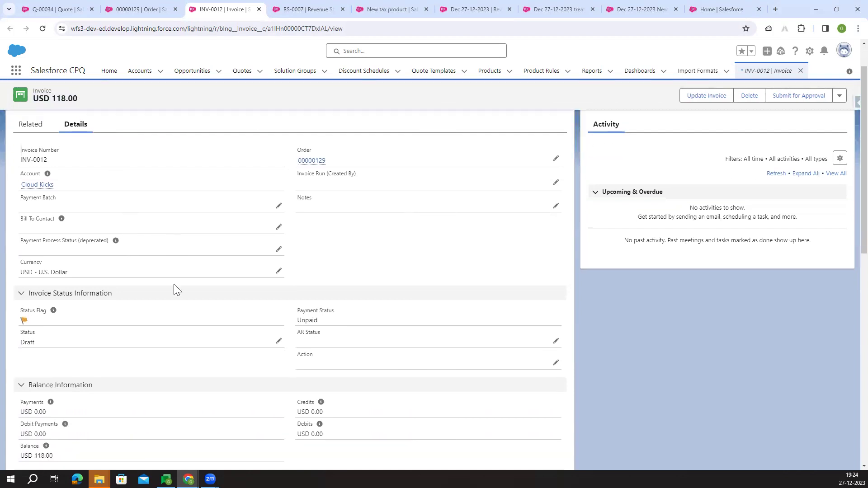
- Set the invoice's status to Posted and save the invoice
scroll(136, 276, "down", 3)
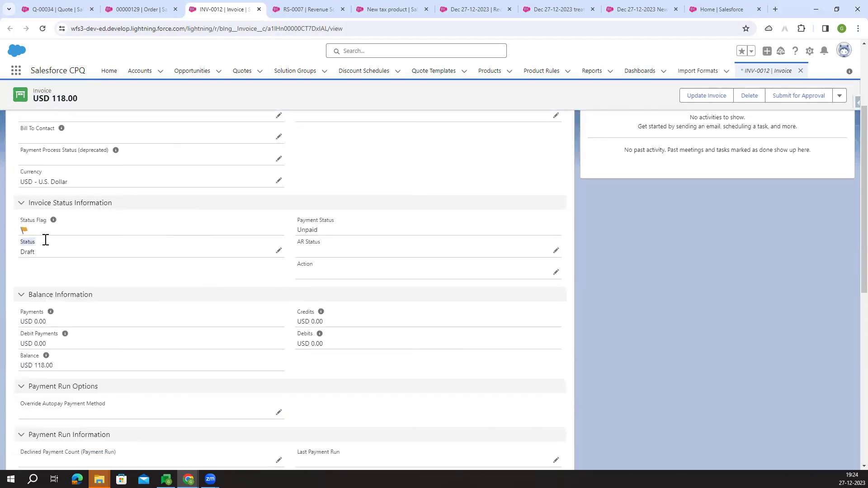
left_click(280, 252)
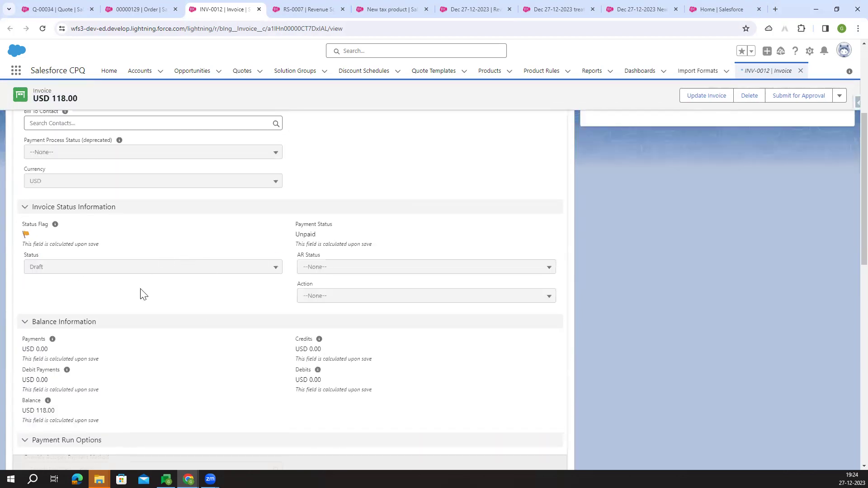
left_click(142, 284)
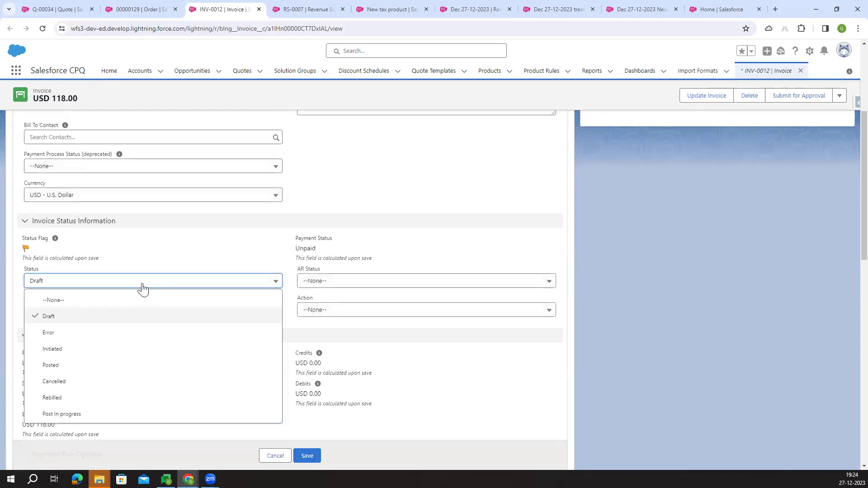
left_click(85, 365)
left_click(311, 456)
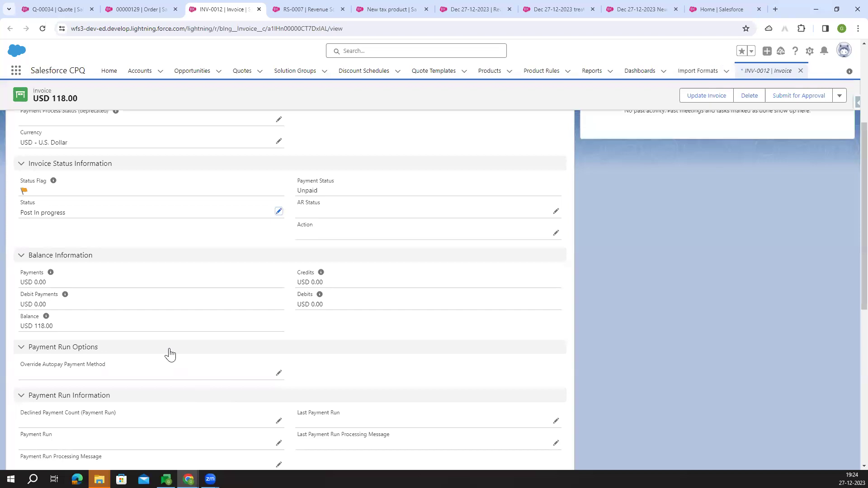
scroll(169, 354, "up", 2)
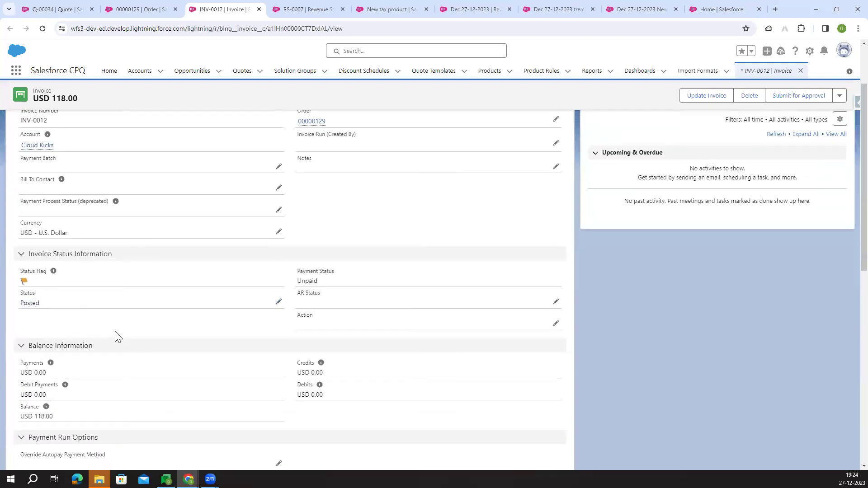
- Start a new payment record from the posted invoice's related payments list
scroll(116, 336, "up", 2)
left_click(36, 175)
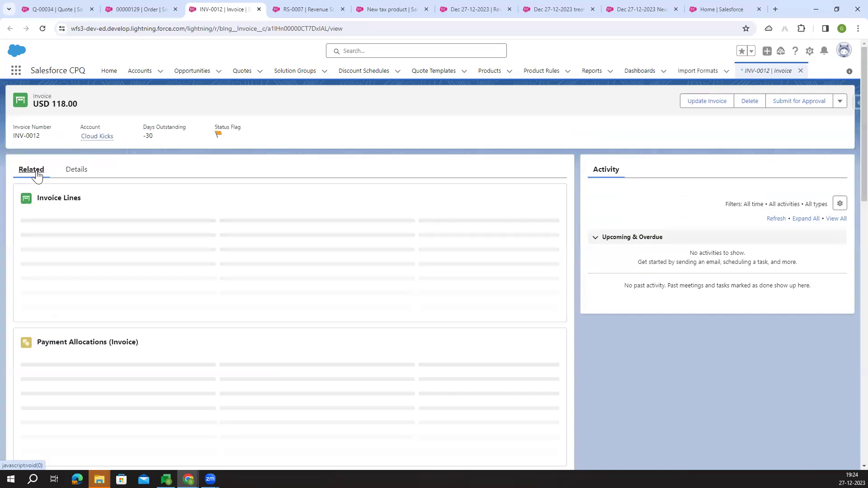
scroll(208, 201, "down", 3)
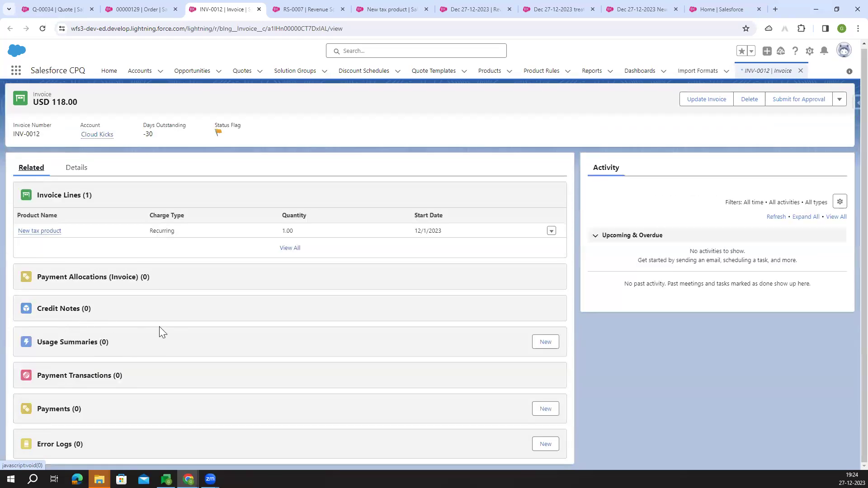
left_click_drag(35, 411, 123, 420)
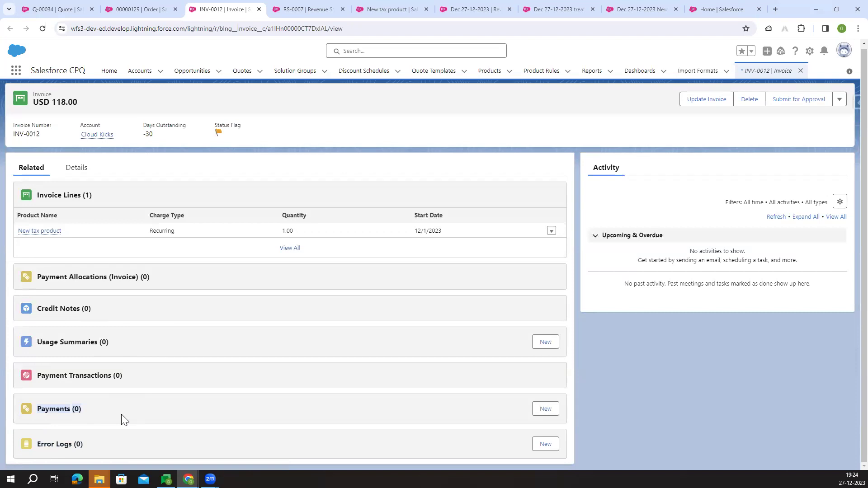
left_click(123, 420)
left_click(547, 410)
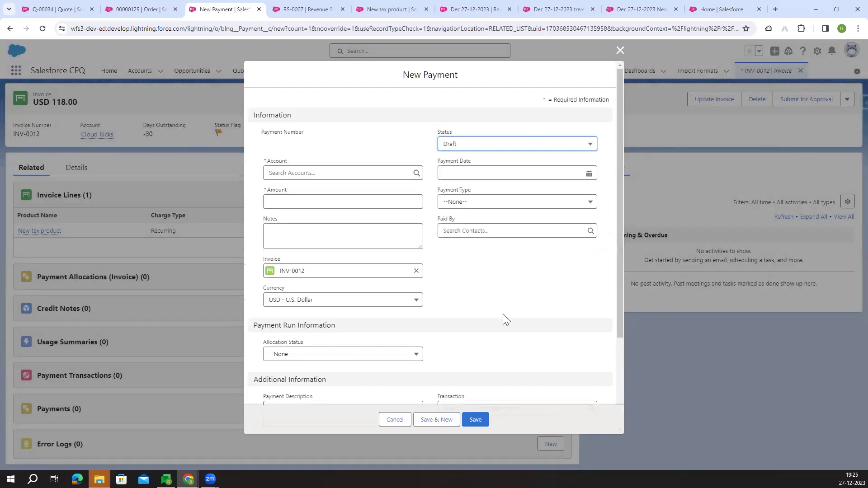
- Set the new payment's type to Cash, its account to Cloud Kicks and its amount to 118
left_click(483, 210)
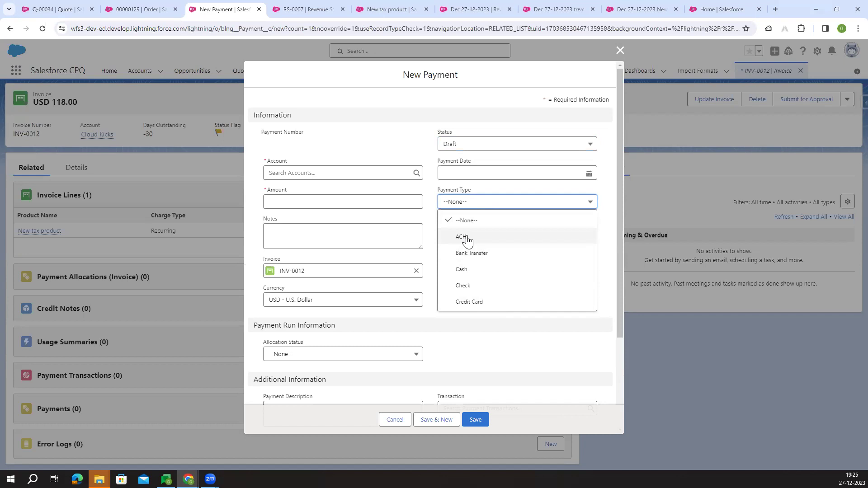
left_click(469, 269)
left_click(301, 172)
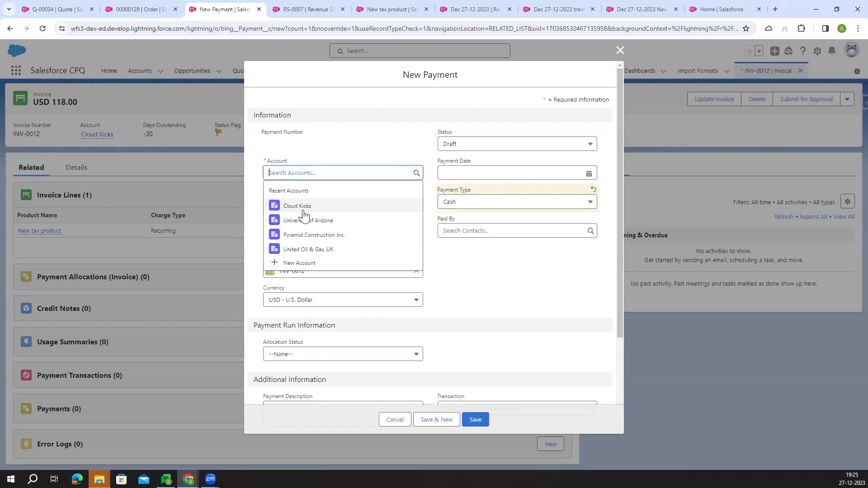
left_click(304, 204)
left_click(303, 205)
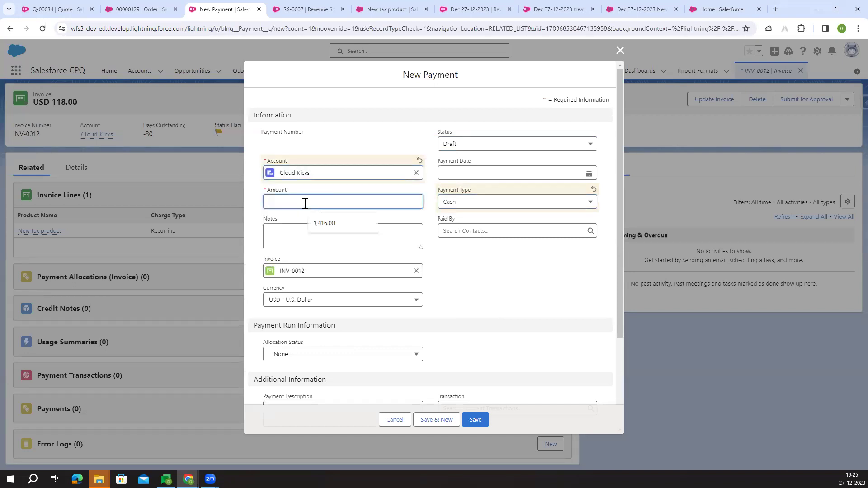
type("118")
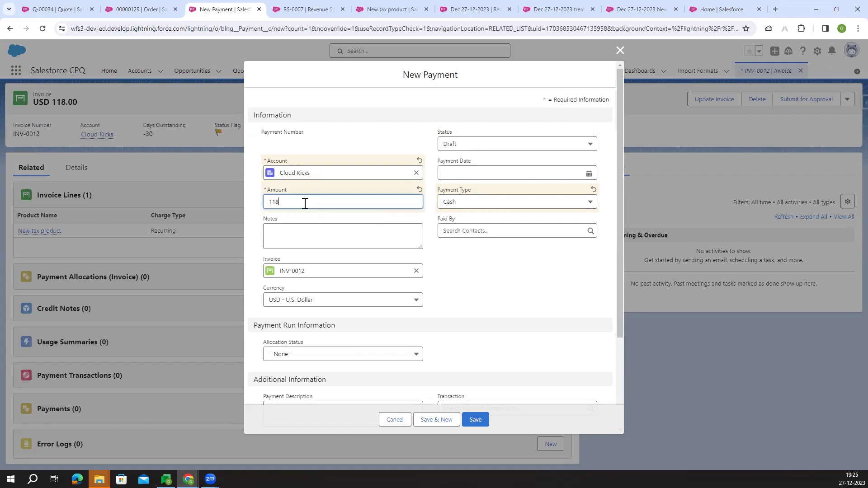
left_click(464, 288)
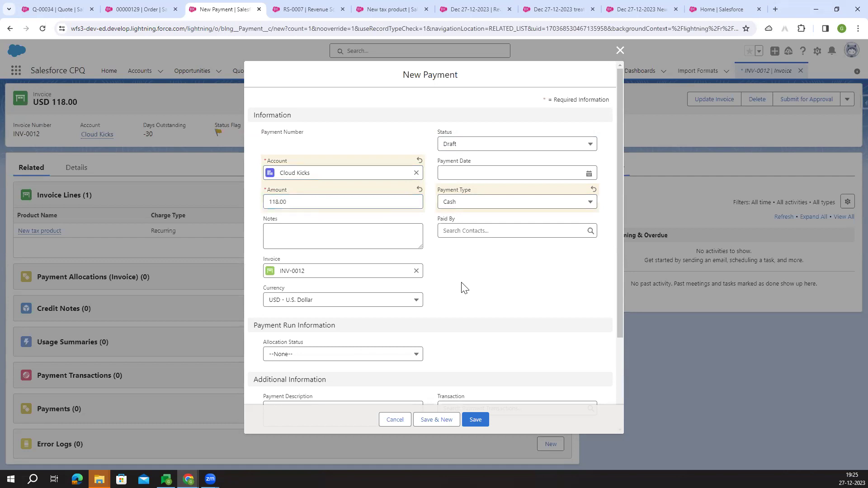
- Try 1/27/2024 and 1/6/2024 as the new payment's date
left_click(502, 173)
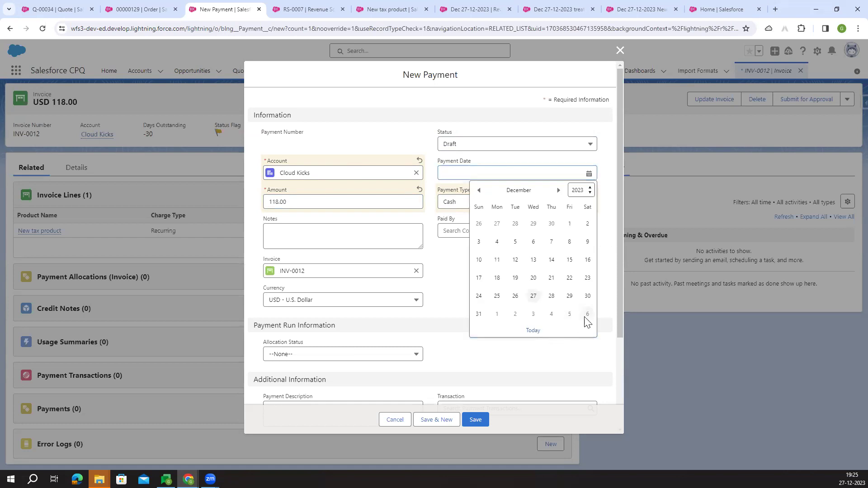
left_click(587, 314)
left_click(492, 177)
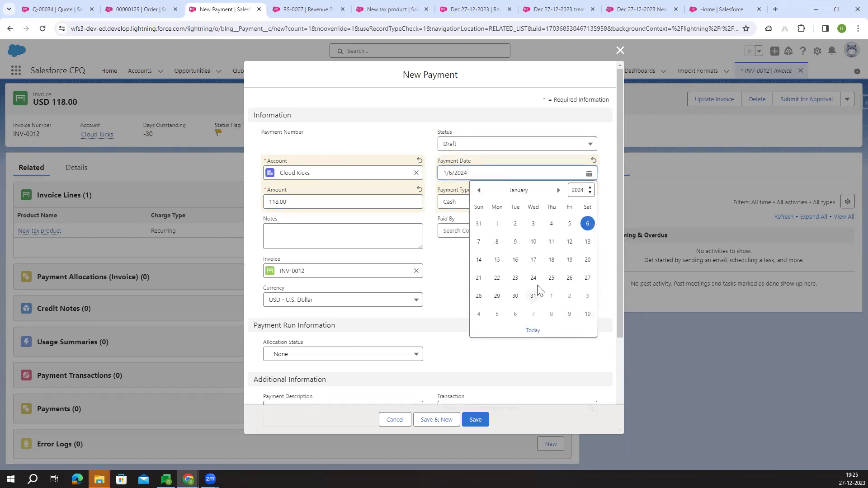
left_click(582, 283)
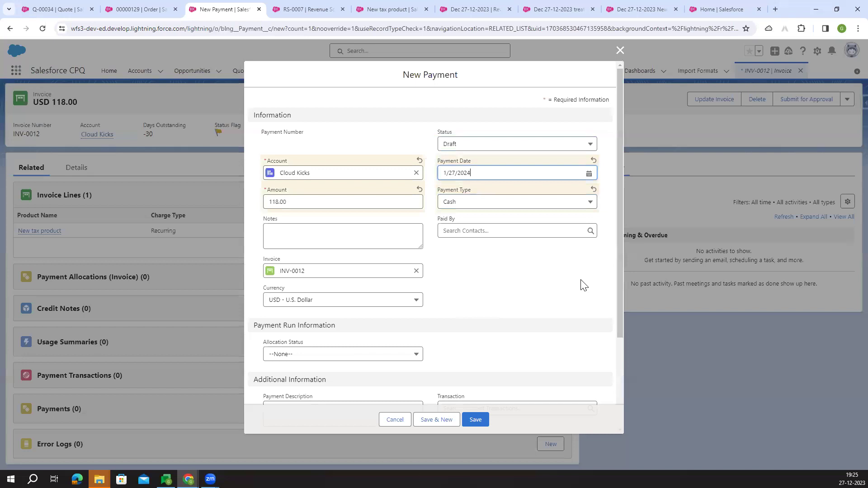
left_click(483, 172)
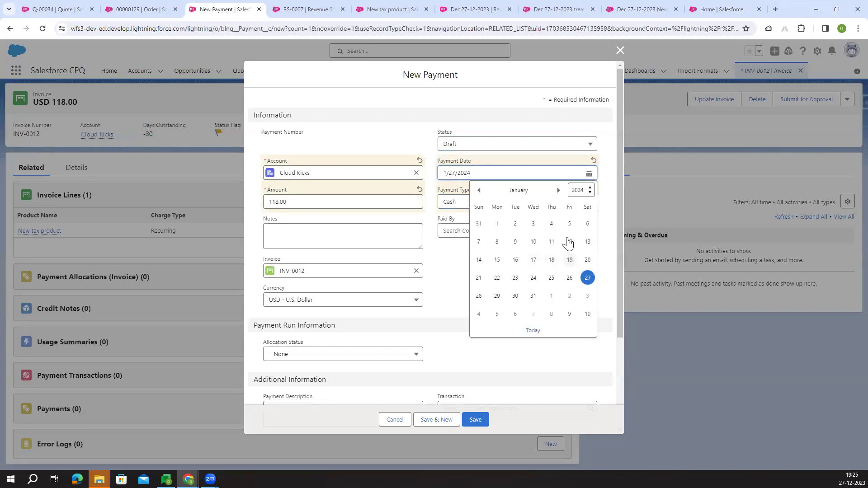
left_click(479, 191)
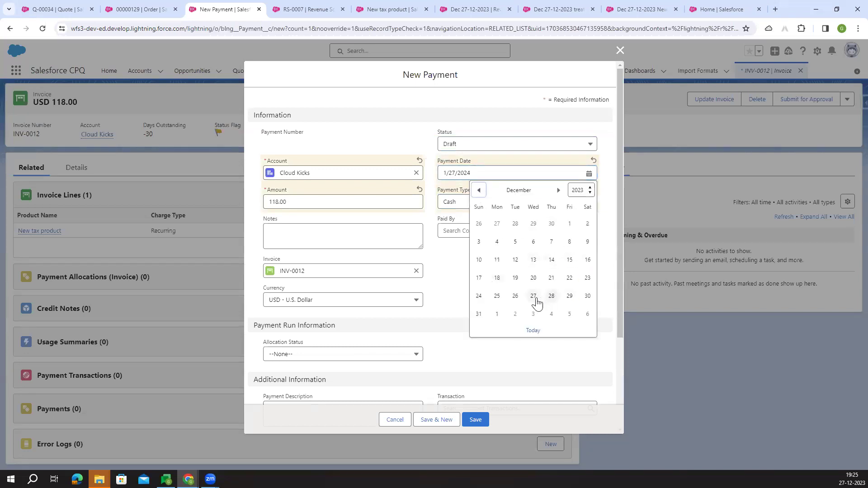
left_click(587, 316)
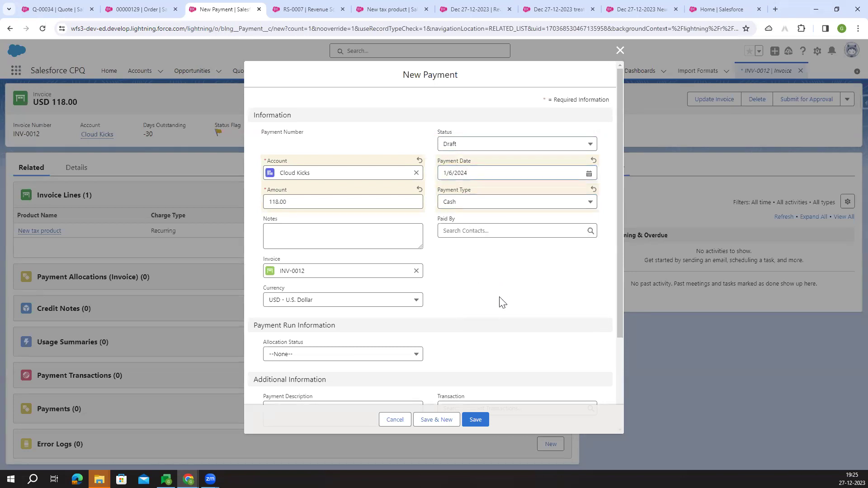
- Set the payment date to 1/27/2024 and save the new payment
left_click_drag(467, 173, 444, 175)
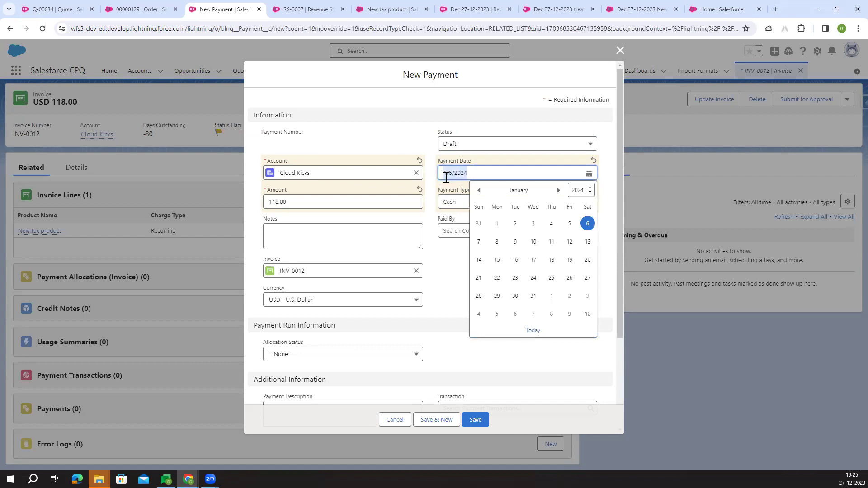
left_click(586, 279)
left_click(495, 293)
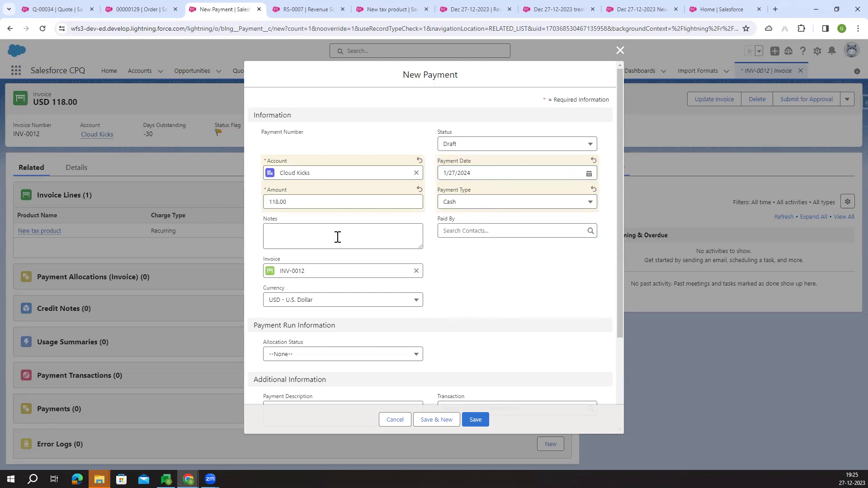
scroll(475, 362, "down", 2)
left_click(475, 420)
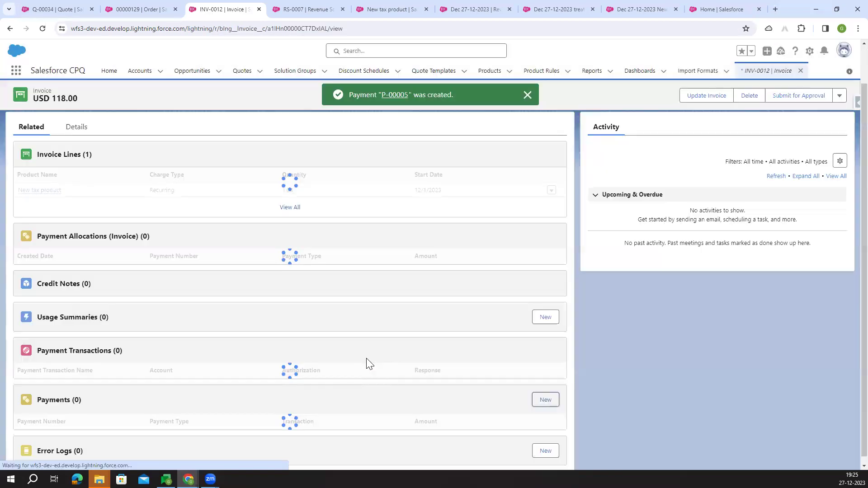
- Open the newly created payment from the invoice, set its status to Posted and save it
scroll(255, 338, "down", 1)
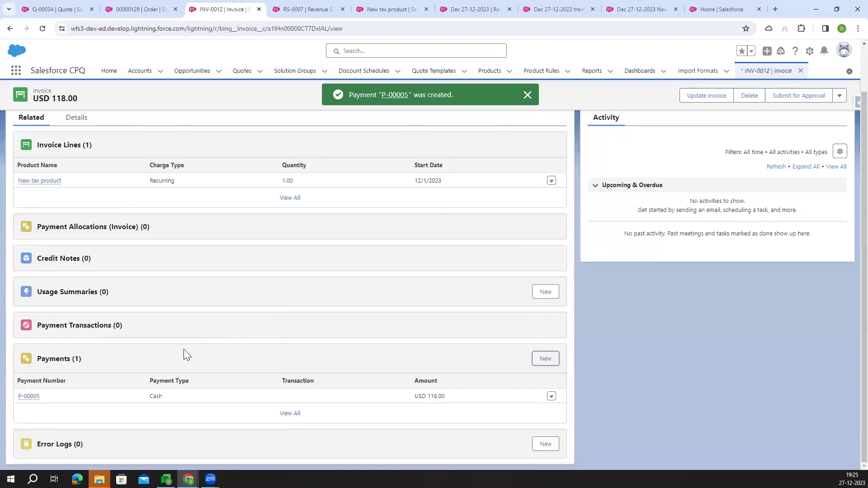
left_click(31, 396)
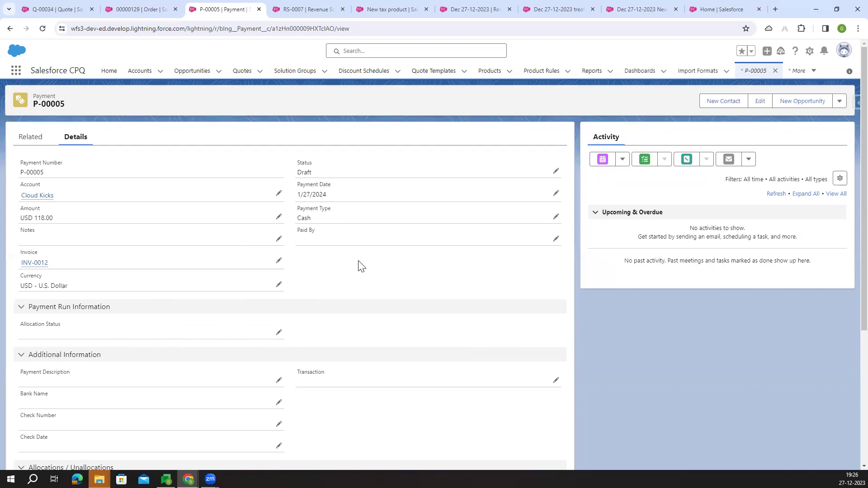
left_click(556, 171)
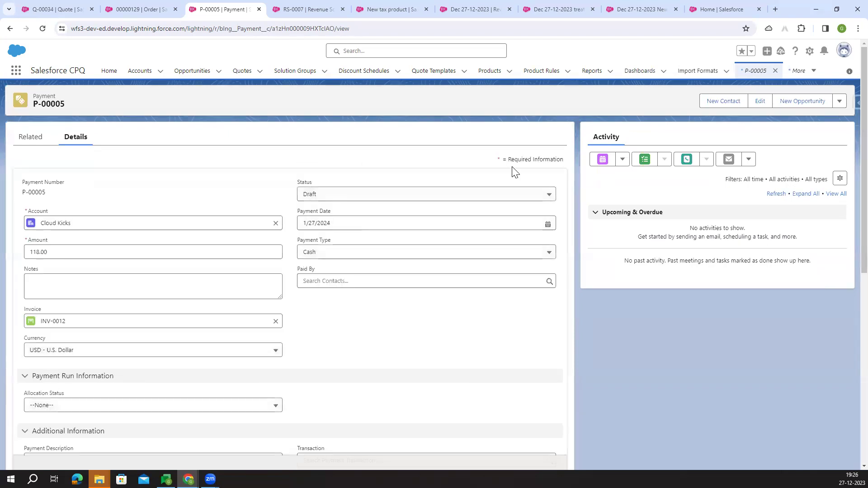
left_click(347, 200)
left_click(351, 248)
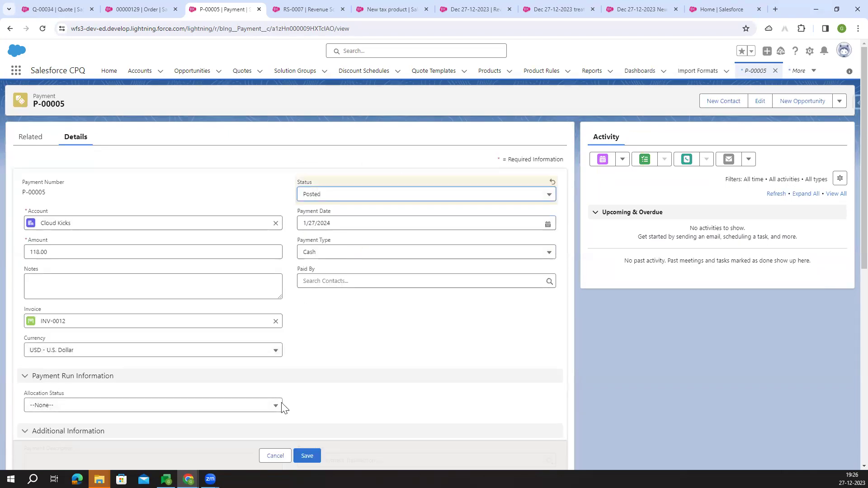
left_click(308, 456)
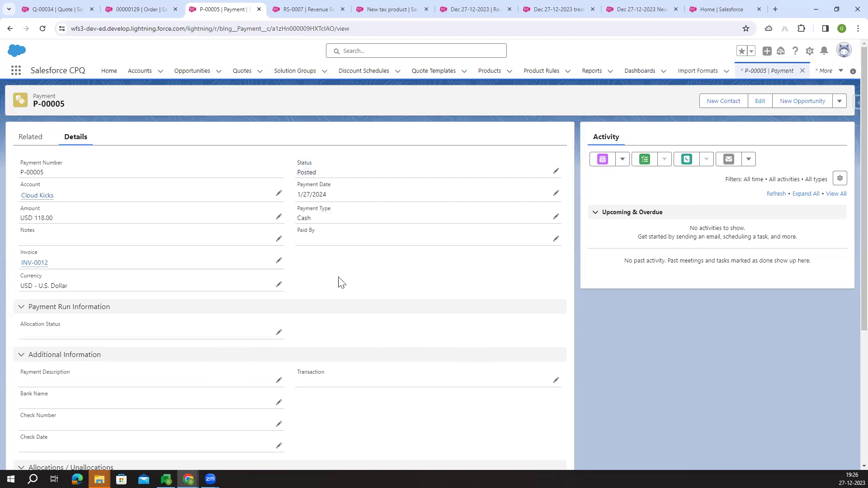
- Open the payment's linked invoice in a separate browser tab and check its payment status against the posted payment
middle_click(28, 263)
left_click(276, 10)
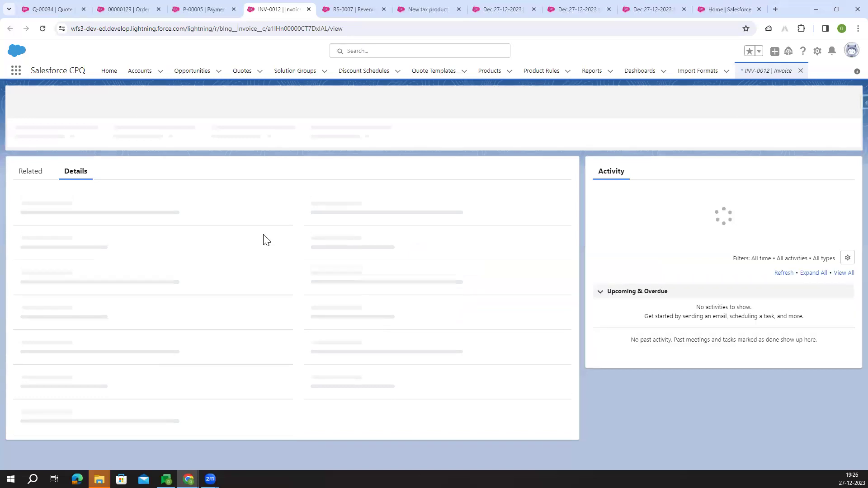
scroll(329, 299, "down", 2)
left_click_drag(299, 277, 328, 280)
left_click(346, 228)
scroll(345, 230, "up", 2)
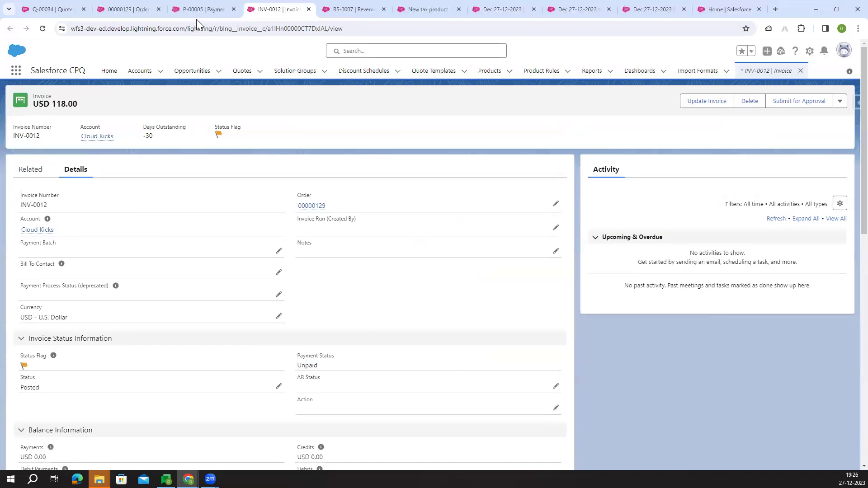
left_click(191, 13)
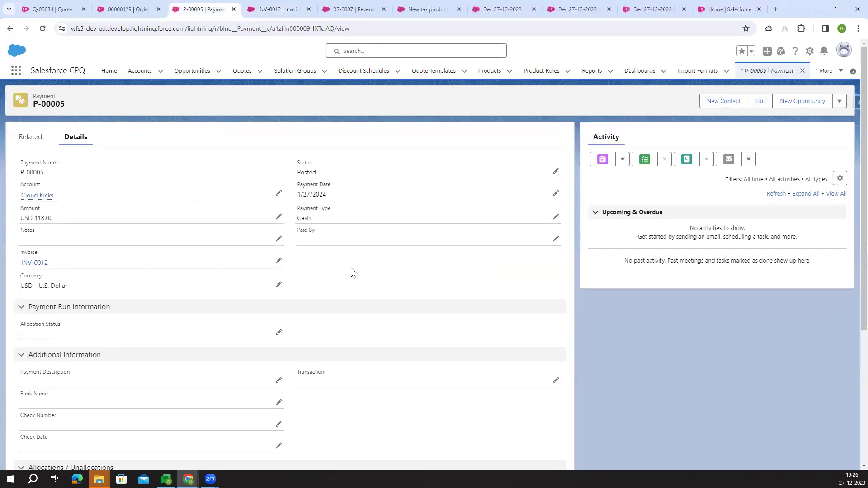
left_click(270, 10)
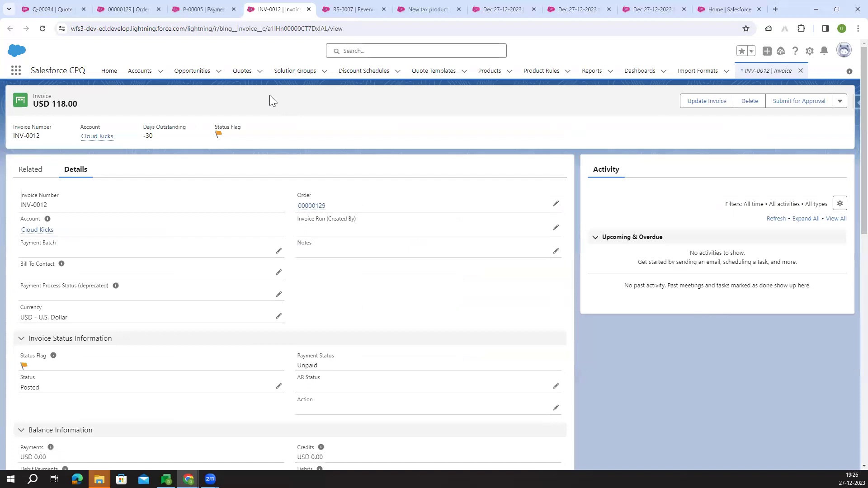
- Allocate 118.00 of the payment to the USD 118.00 invoice line and return to the payment record
left_click(208, 9)
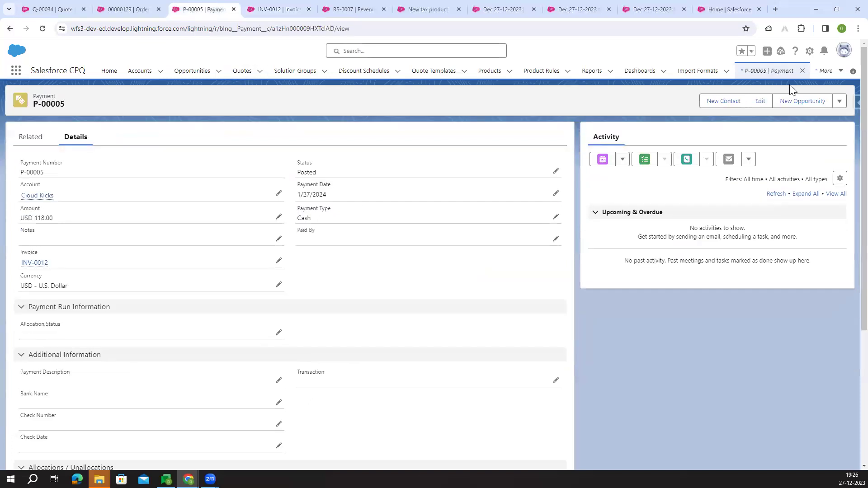
left_click(839, 102)
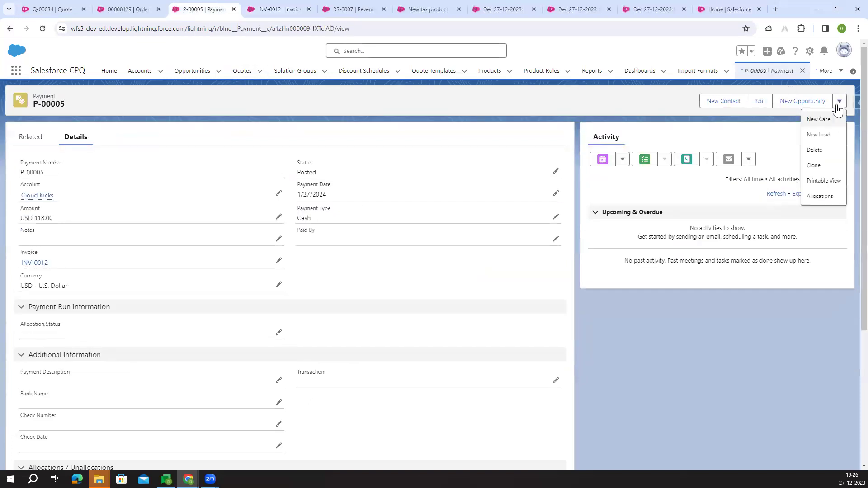
left_click(828, 198)
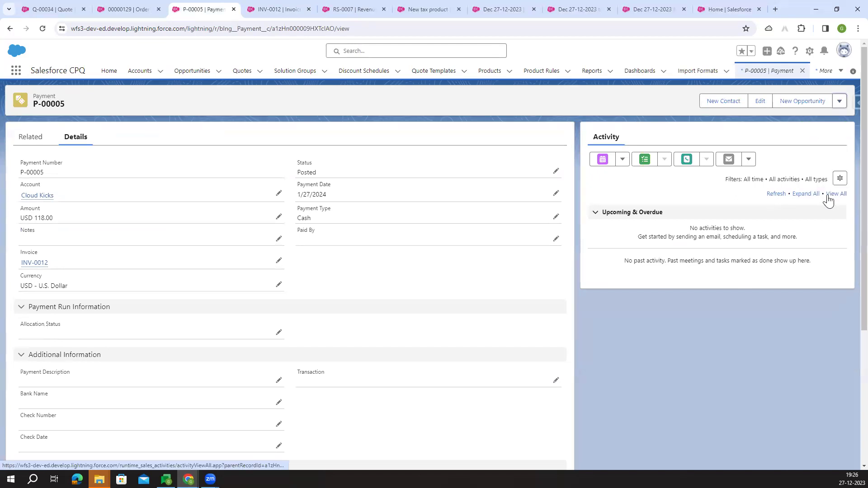
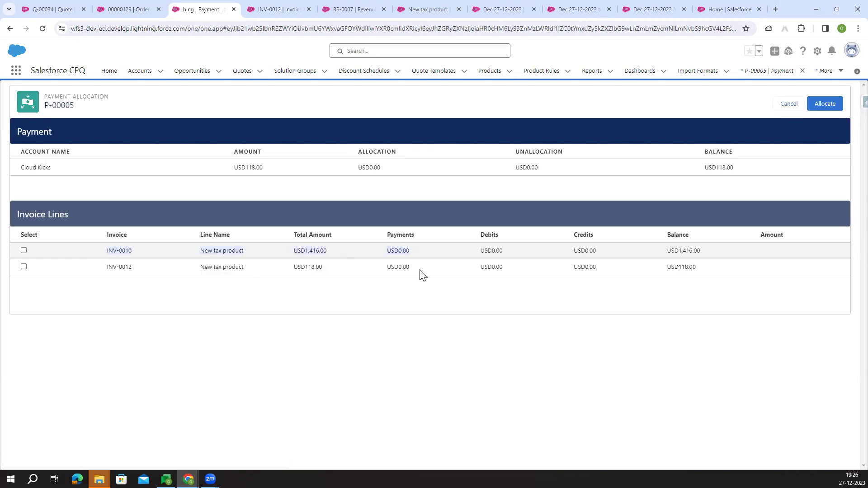
left_click(24, 267)
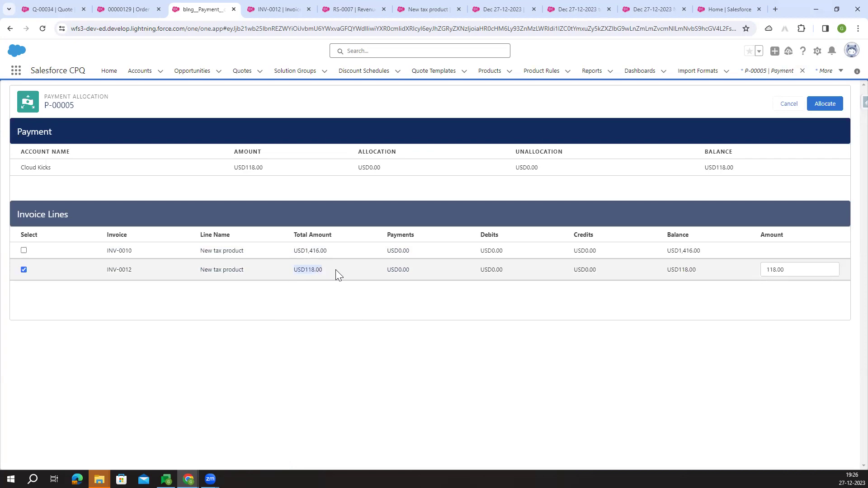
left_click(346, 337)
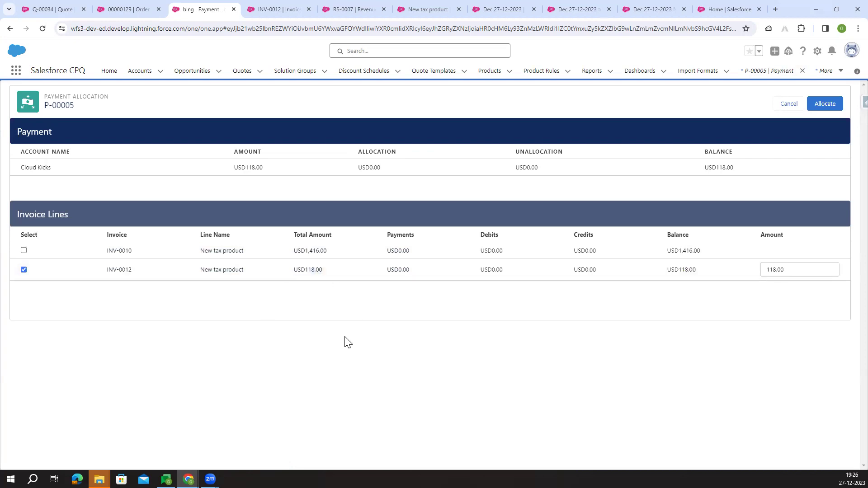
left_click(820, 104)
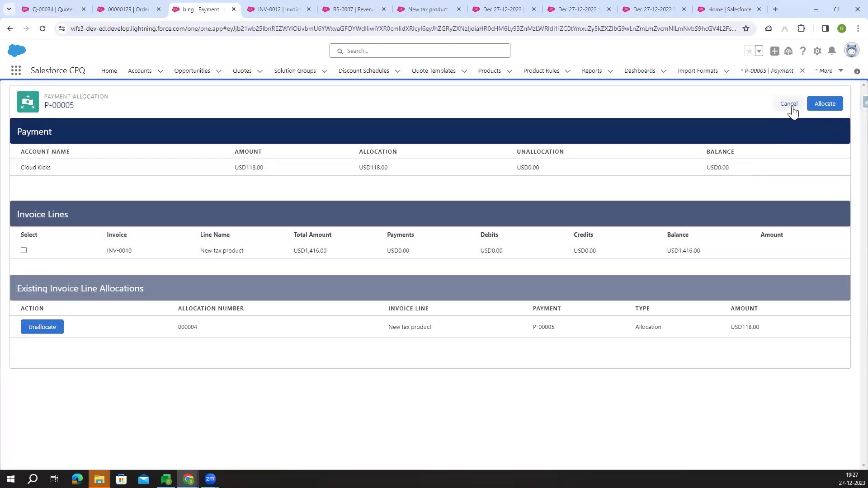
left_click(792, 108)
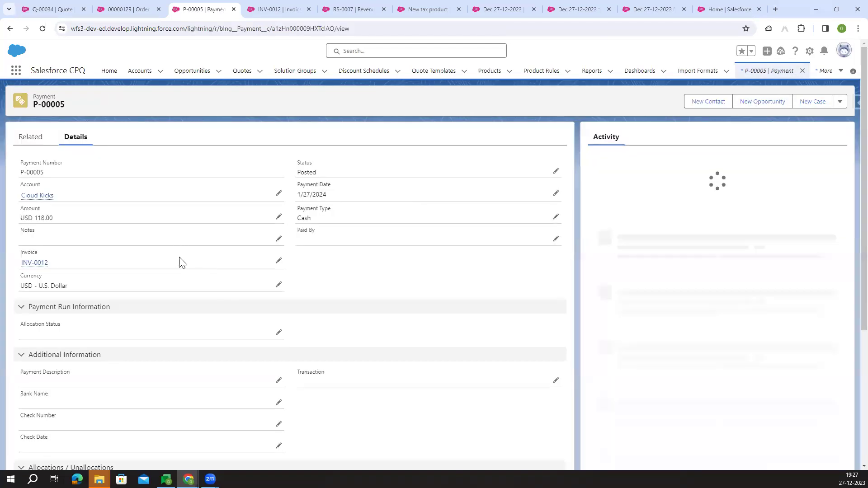
- Reload the invoice and check its payment status and balance information
left_click(274, 9)
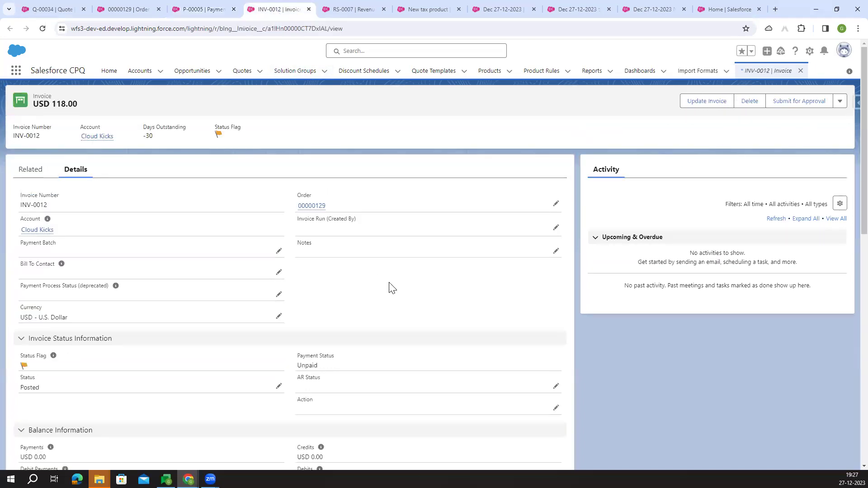
left_click(43, 28)
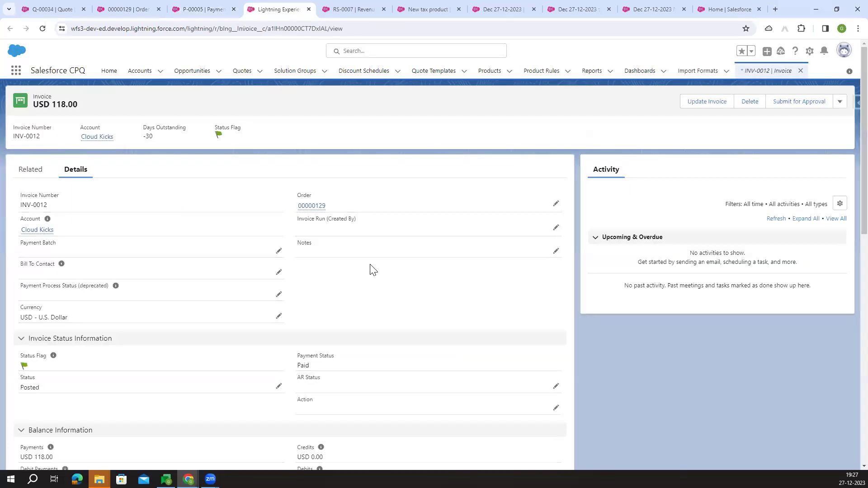
scroll(380, 259, "down", 2)
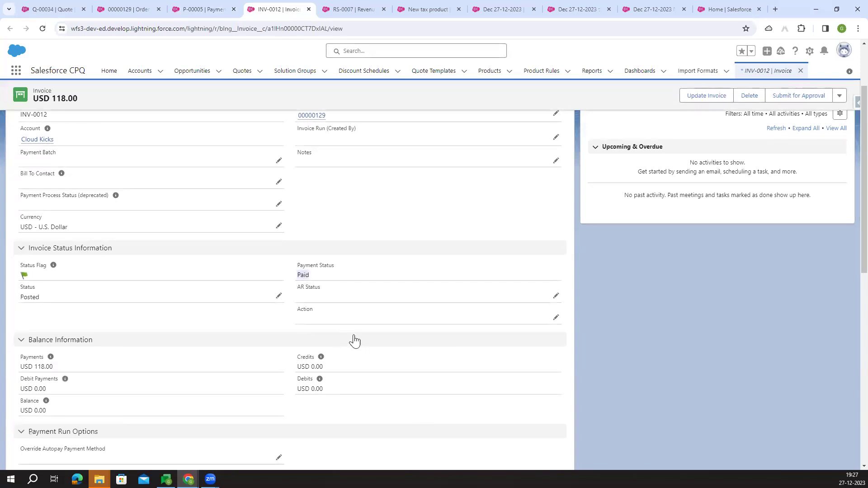
left_click(359, 270)
scroll(176, 351, "up", 2)
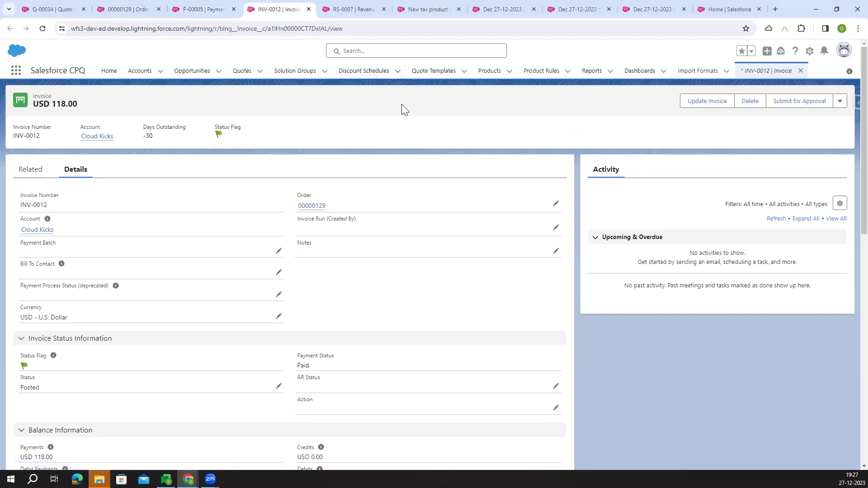
- Go to the revenue schedule and examine the recognized and unrecognized amounts in its summary information
left_click(129, 11)
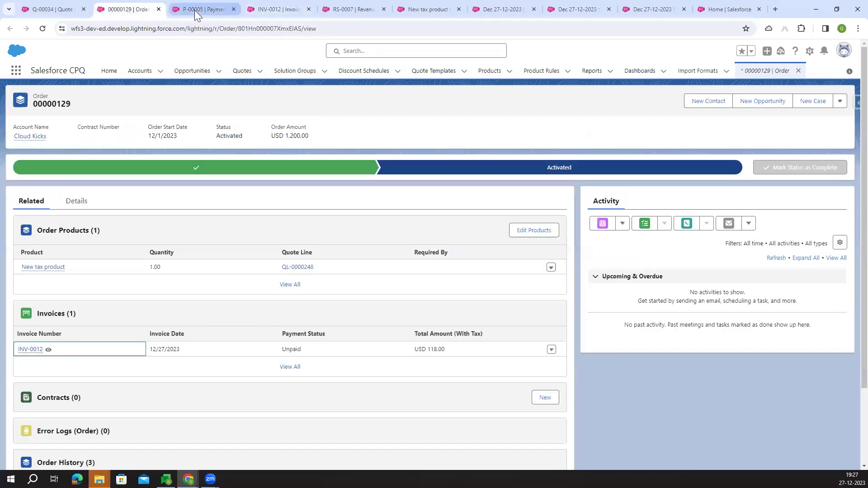
left_click(195, 11)
left_click(266, 10)
left_click(345, 9)
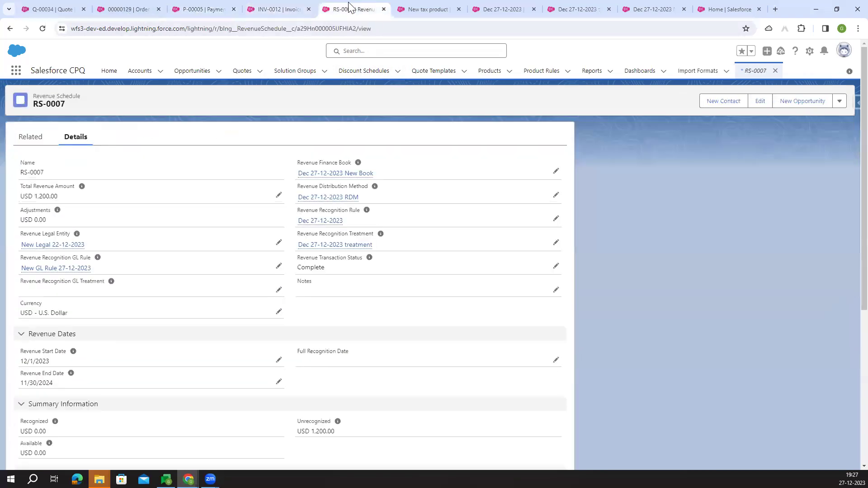
scroll(130, 133, "down", 2)
scroll(130, 134, "up", 3)
left_click_drag(81, 98, 30, 98)
left_click(115, 107)
scroll(140, 171, "down", 2)
left_click_drag(24, 336, 62, 356)
left_click(361, 350)
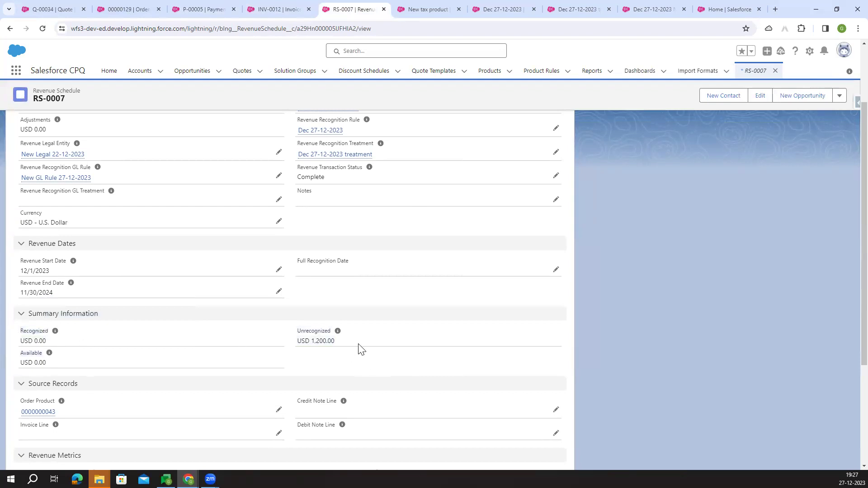
double_click(321, 342)
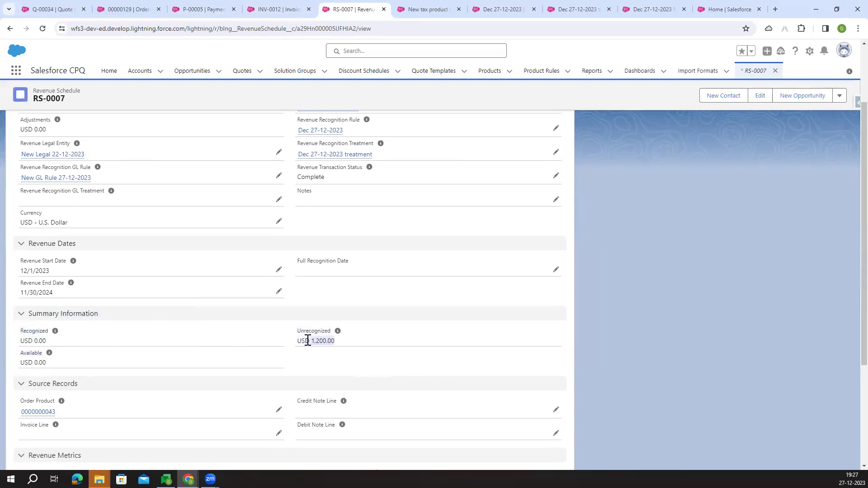
- Reload the revenue schedule and recheck its recognized amount after the payment allocation
left_click(43, 28)
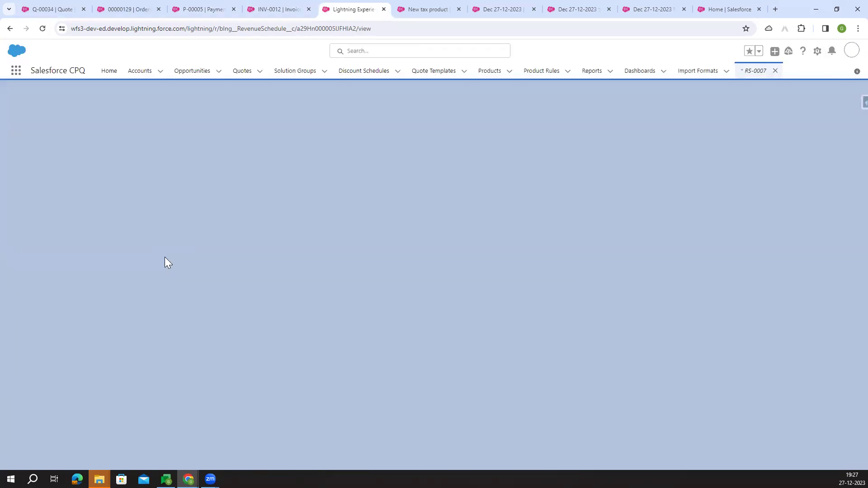
scroll(165, 261, "down", 4)
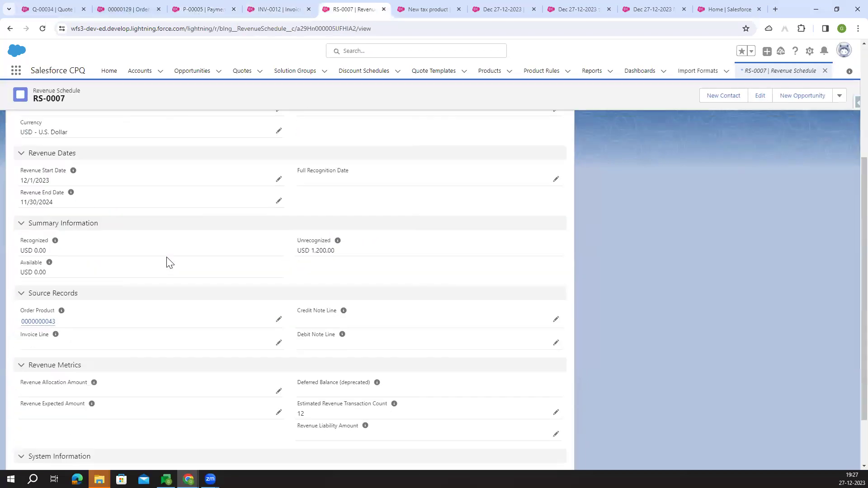
triple_click(50, 251)
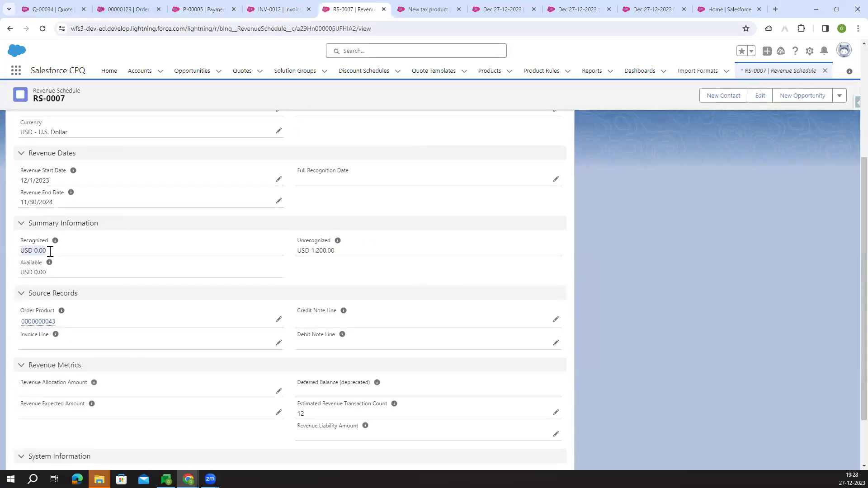
left_click(299, 276)
scroll(299, 275, "up", 4)
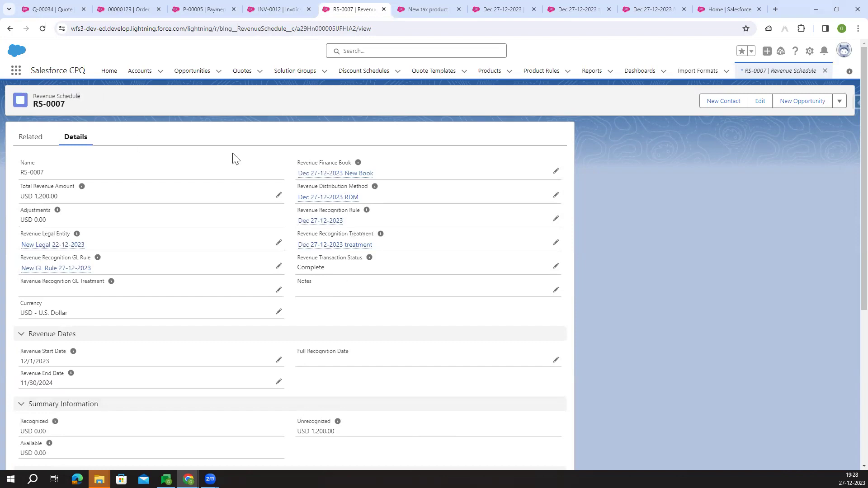
- Open the schedule's linked finance book in a separate browser tab, list all its finance periods and open the Dec 2023 period
mouse_move(340, 177)
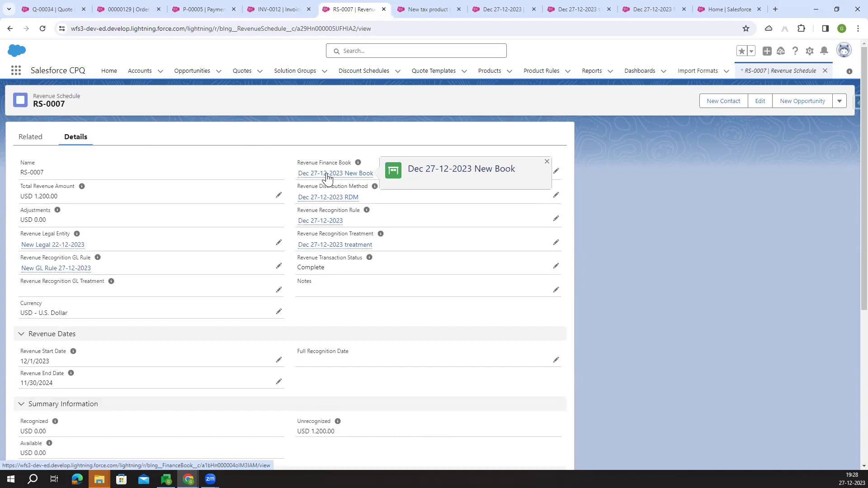
middle_click(328, 175)
left_click(377, 9)
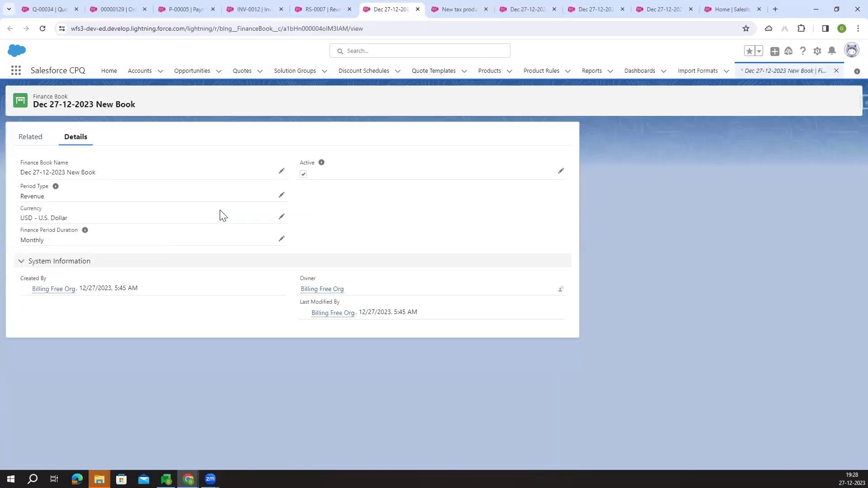
left_click(30, 139)
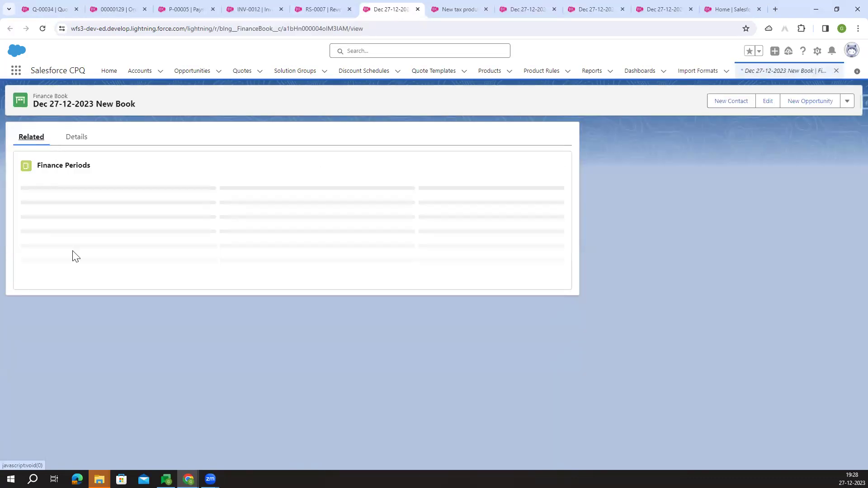
left_click(303, 298)
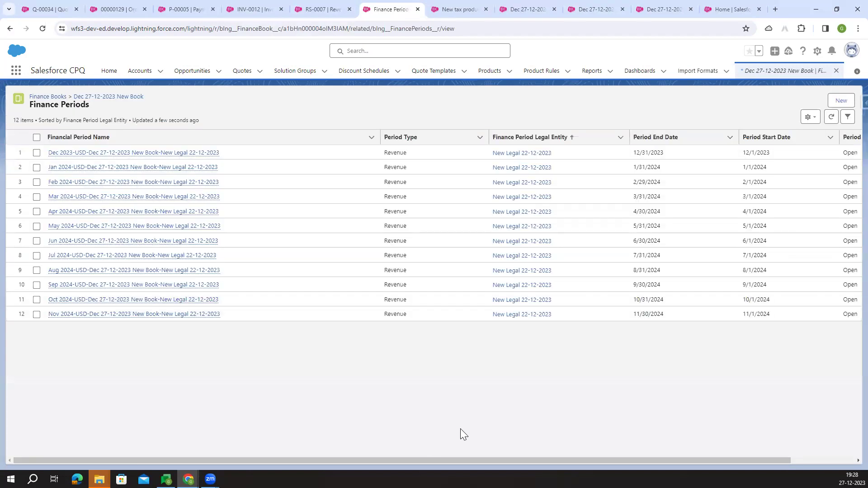
left_click(180, 154)
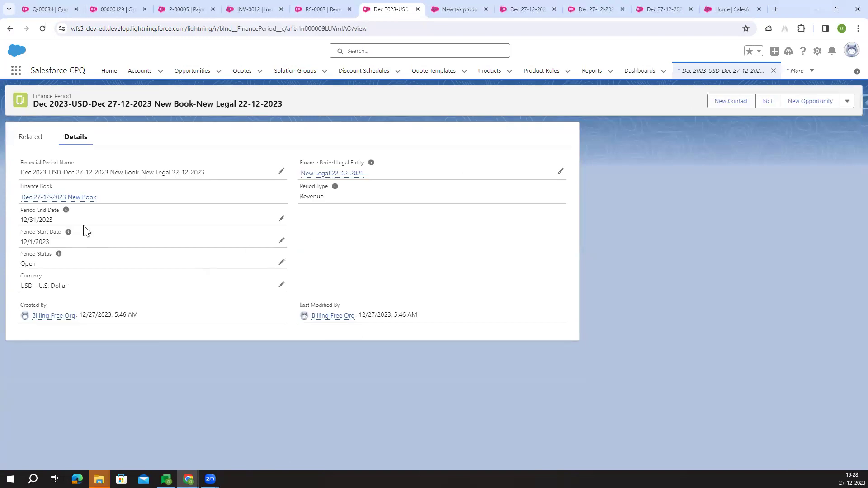
- Set the Dec 2023 finance period's status to Closed and save it
left_click_drag(22, 257, 50, 254)
left_click(282, 265)
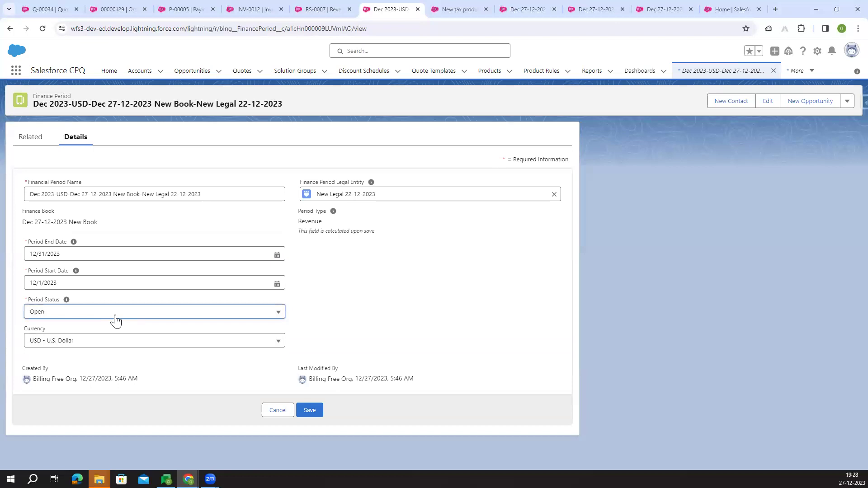
left_click(114, 313)
left_click(96, 364)
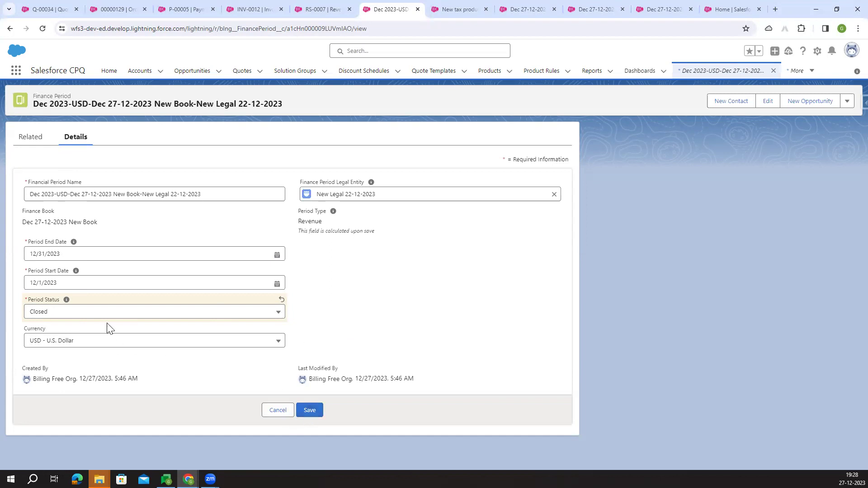
left_click(310, 410)
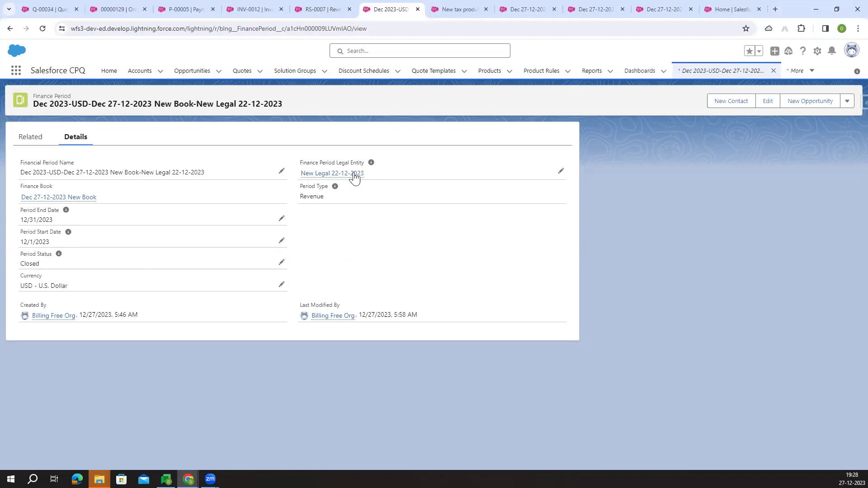
- Return to the revenue schedule and reload it to refresh the summary amounts after the period closure
left_click(312, 9)
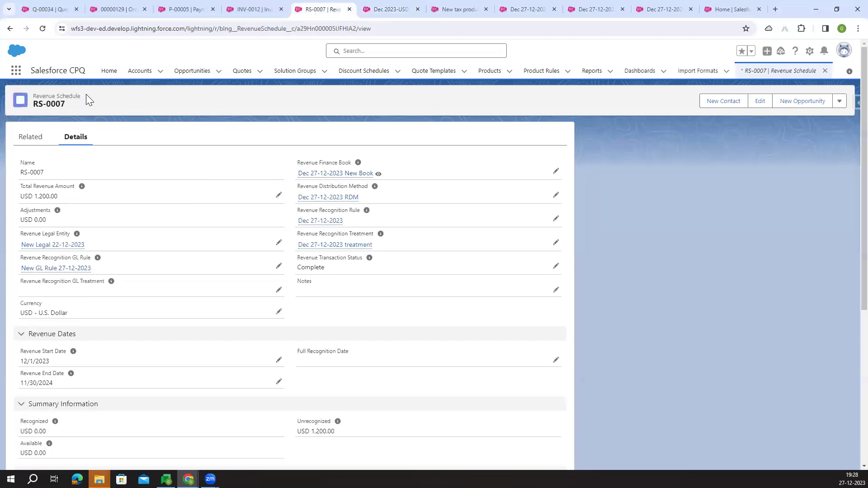
scroll(119, 136, "down", 3)
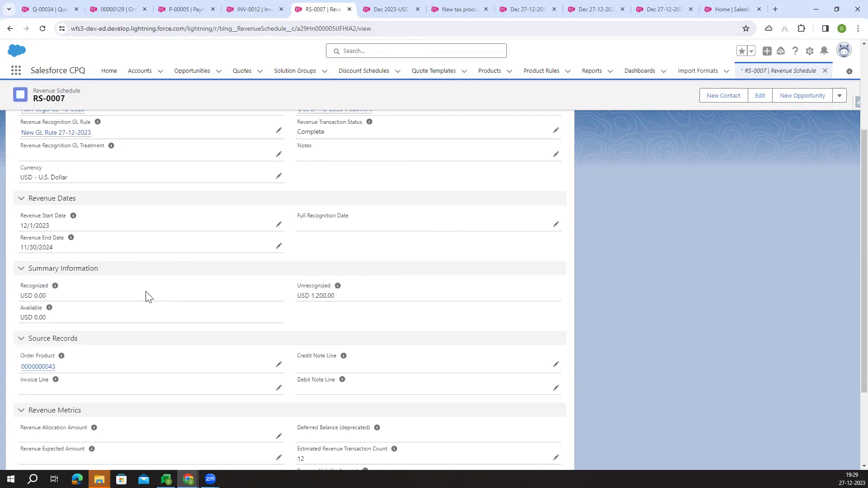
left_click_drag(336, 297, 336, 298)
left_click(337, 315)
left_click(42, 28)
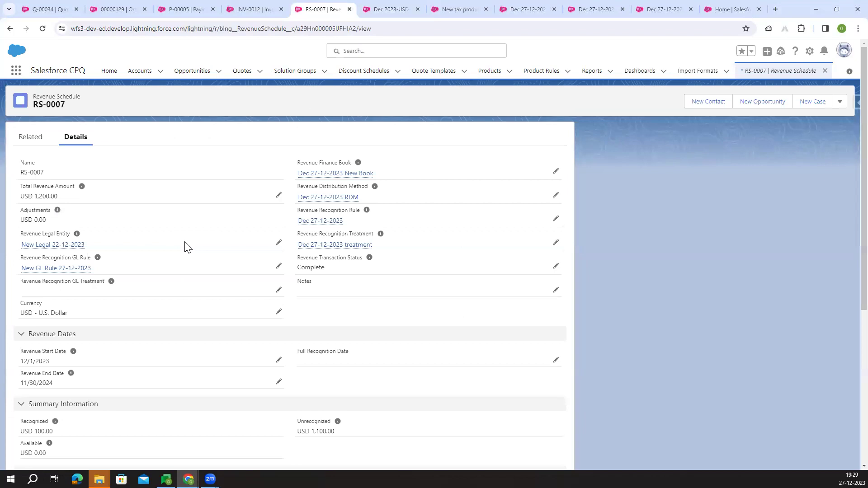
scroll(188, 247, "down", 3)
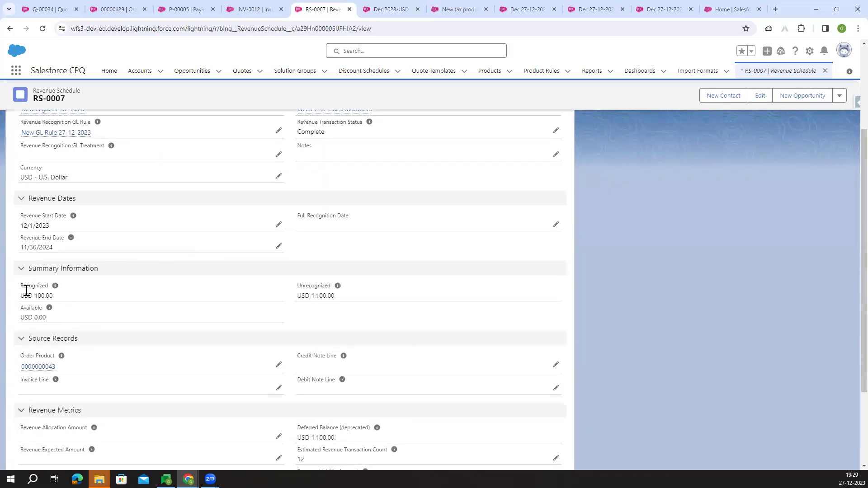
- Compare the refreshed recognized and unrecognized amounts on the revenue schedule
left_click_drag(18, 295, 52, 296)
left_click(347, 312)
mouse_move(294, 301)
left_mouse_down()
mouse_move(343, 302)
mouse_move(300, 297)
left_mouse_up()
left_click(337, 317)
left_click(315, 332)
triple_click(330, 296)
left_click(339, 320)
left_click(336, 326)
- Go back to the invoice and review its amounts in the detail sections
left_click(166, 12)
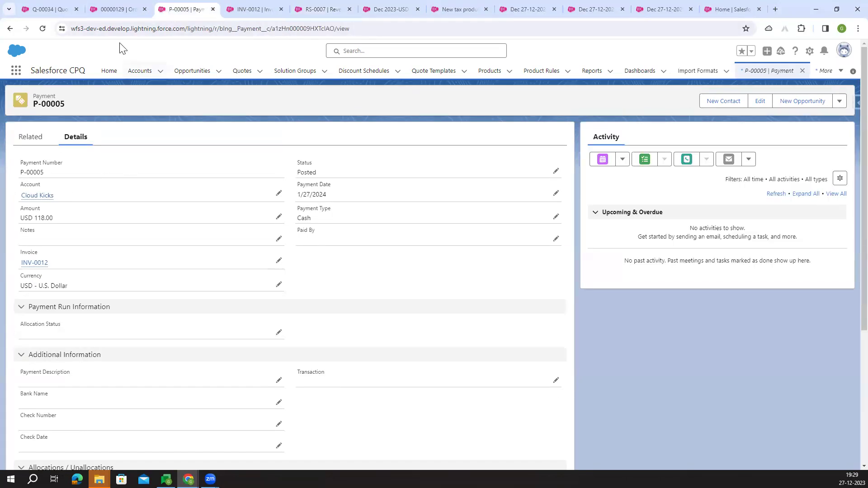
left_click(112, 12)
left_click(252, 10)
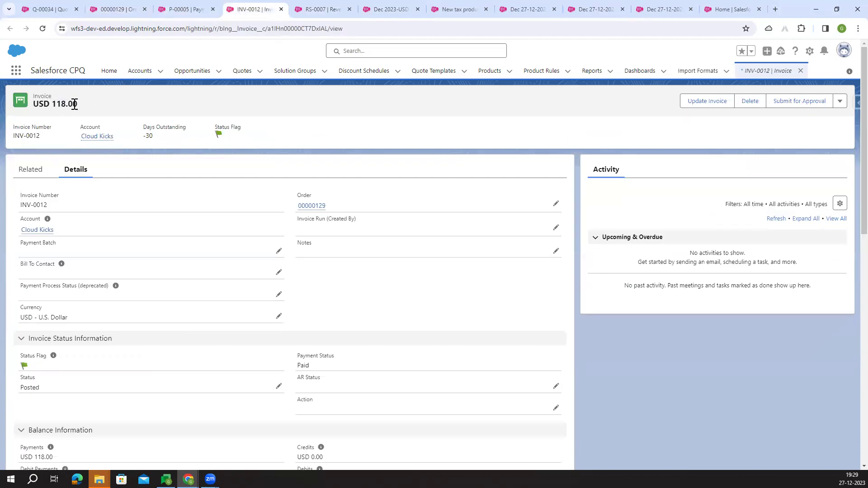
scroll(97, 297, "down", 10)
left_click_drag(34, 276, 76, 253)
left_click(288, 263)
scroll(297, 199, "up", 4)
- Review the revenue schedule's recognized and unrecognized amounts against the invoice
left_click(323, 9)
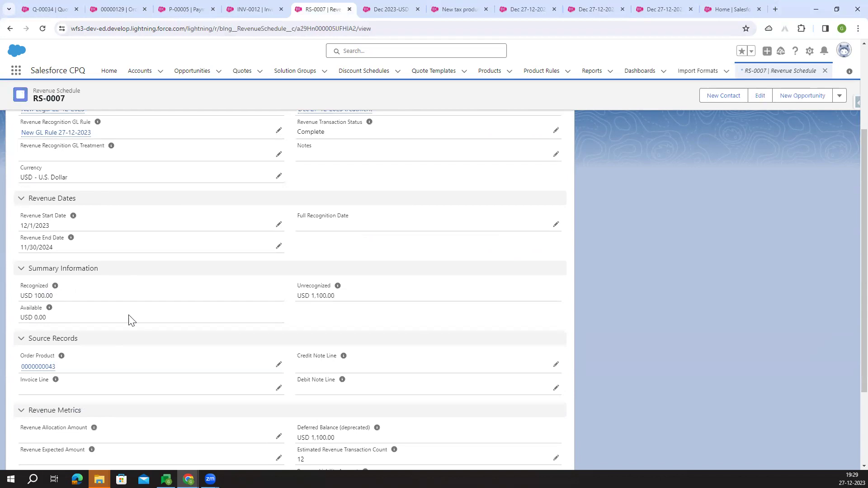
left_click_drag(62, 295, 18, 295)
left_click(108, 294)
left_click_drag(82, 298, 15, 298)
left_click_drag(296, 299, 351, 303)
left_click(357, 327)
- Reload the order and check the payment status and total with tax of its related invoice
left_click(181, 13)
left_click(114, 10)
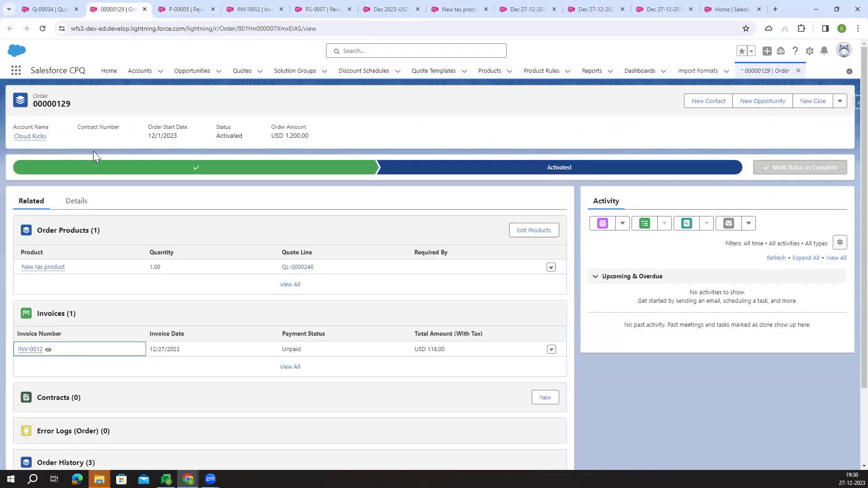
left_click(77, 201)
left_click(31, 201)
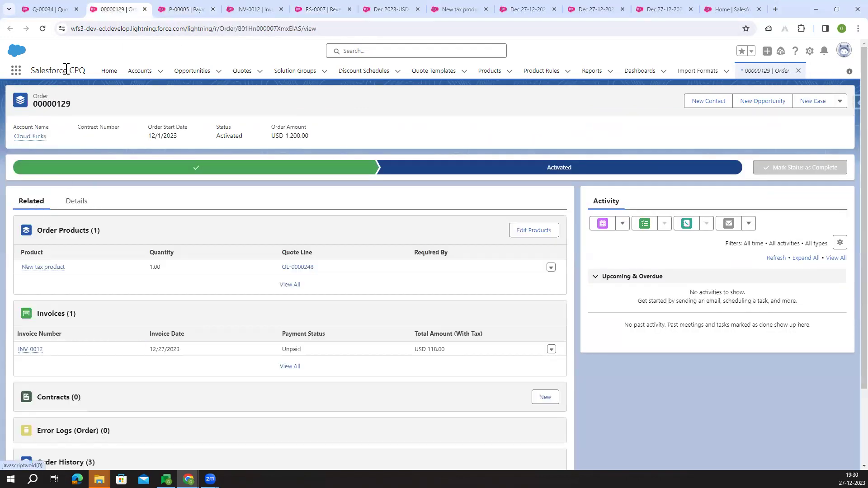
left_click(43, 28)
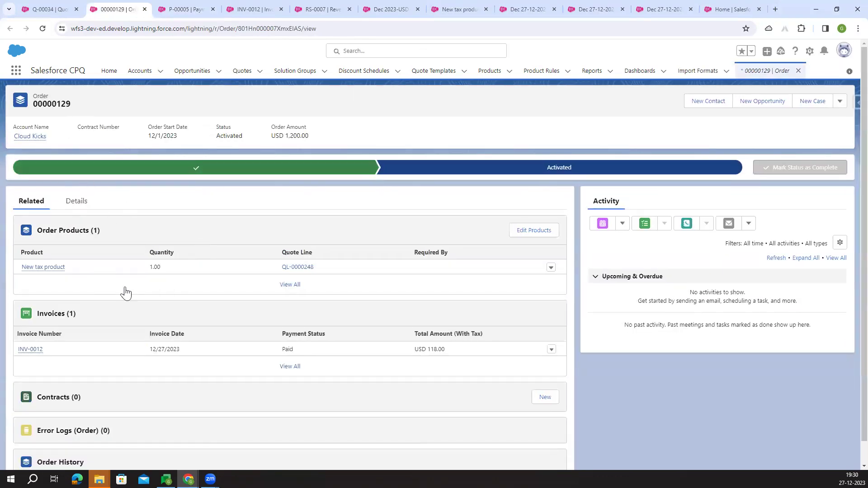
scroll(73, 339, "down", 1)
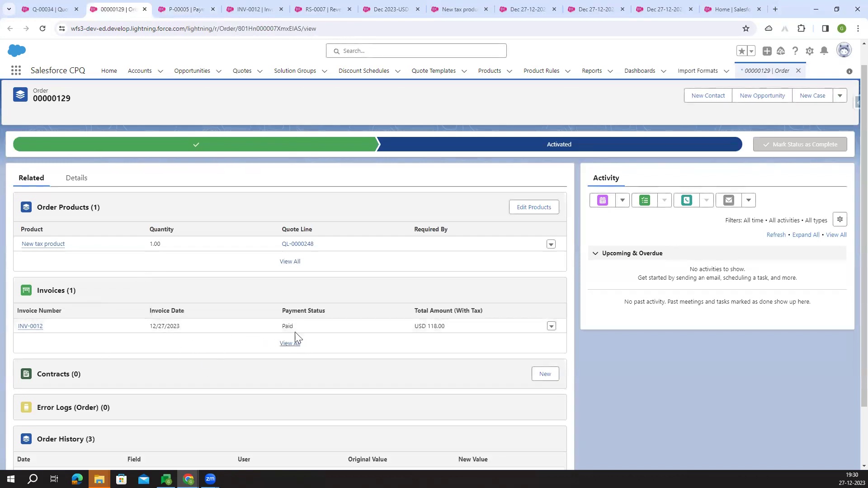
left_click_drag(415, 327, 444, 329)
left_click(445, 326)
left_click(411, 280)
- Close the invoice's browser tab, recheck the schedule's recognized amount and view the order's details
left_click(258, 10)
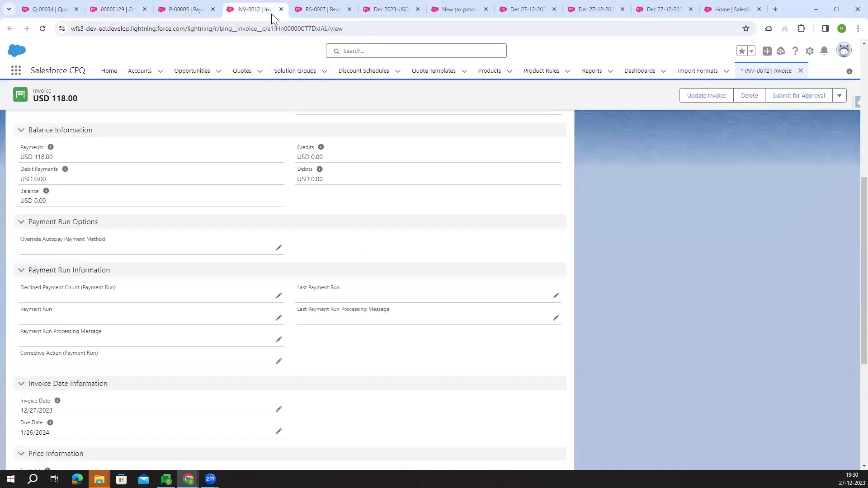
left_click(280, 9)
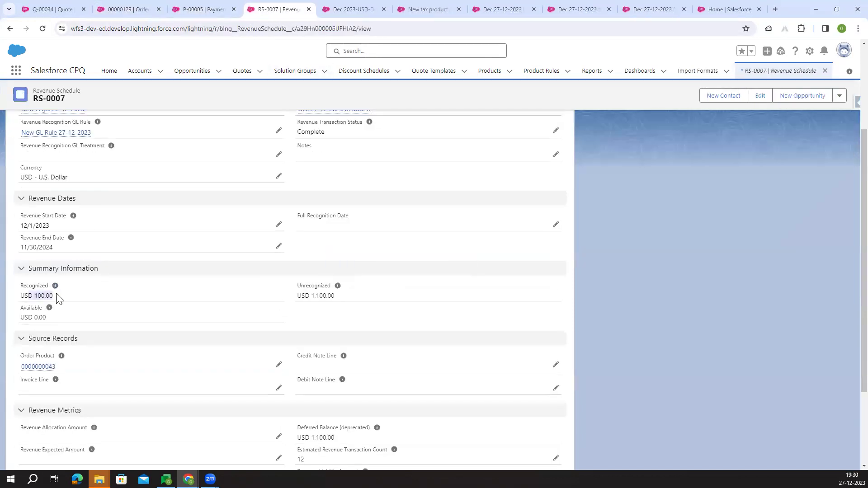
left_click(127, 11)
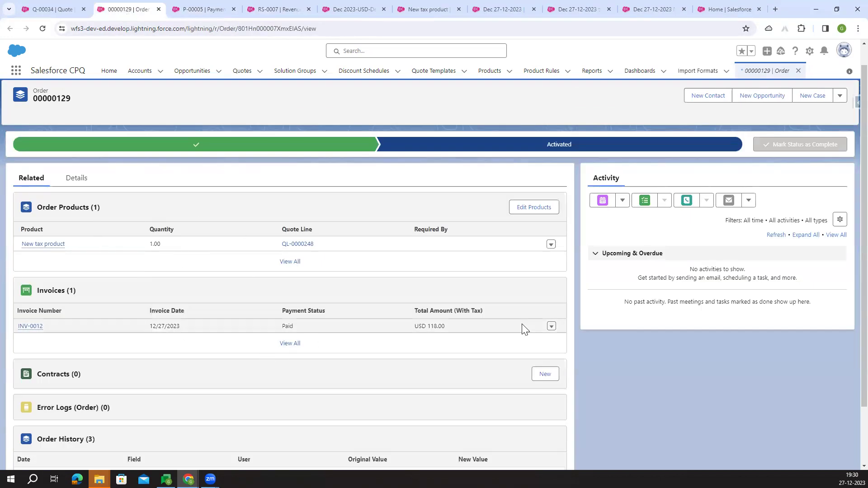
left_click(90, 183)
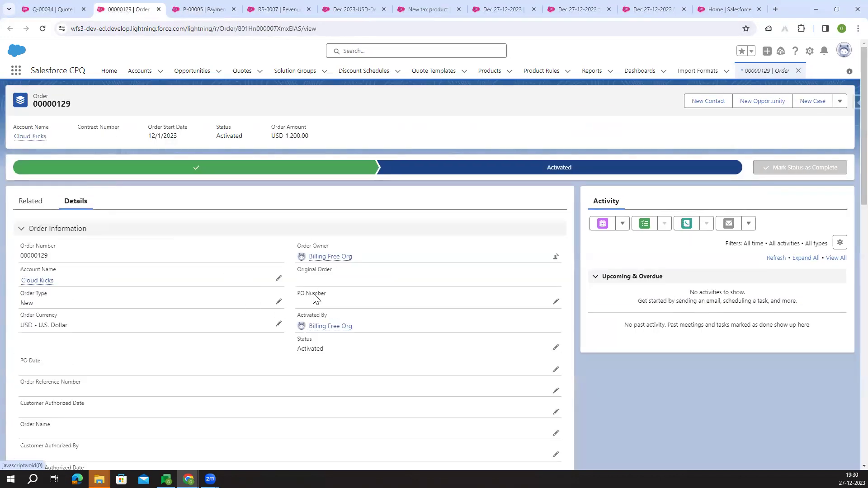
- Enable Bill Now in the order's billing information and save the order to generate its next invoice
scroll(313, 293, "down", 10)
scroll(327, 305, "down", 1)
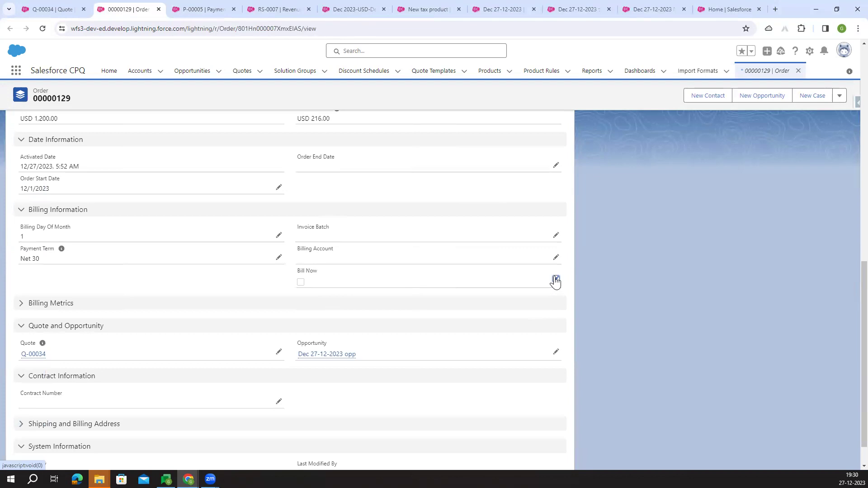
left_click(556, 280)
left_click(301, 282)
left_click(307, 456)
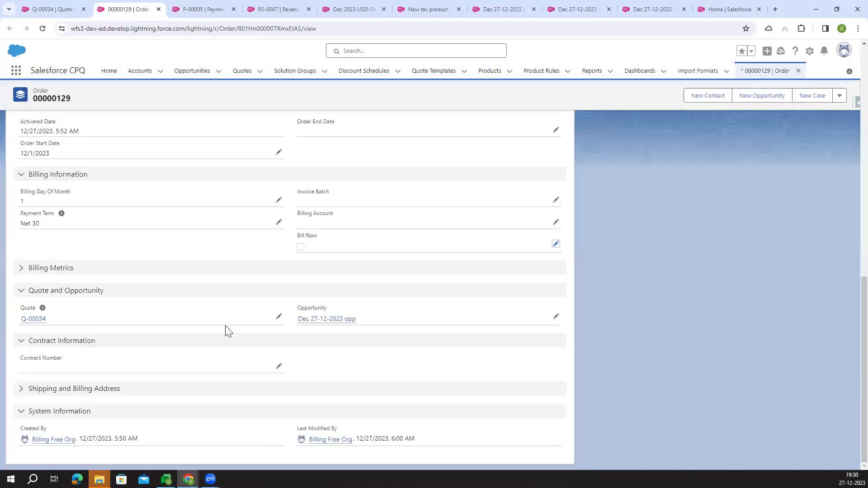
- Open the unpaid invoice from the order's related invoices and review its dates, price and balance information
scroll(225, 326, "up", 12)
left_click(39, 206)
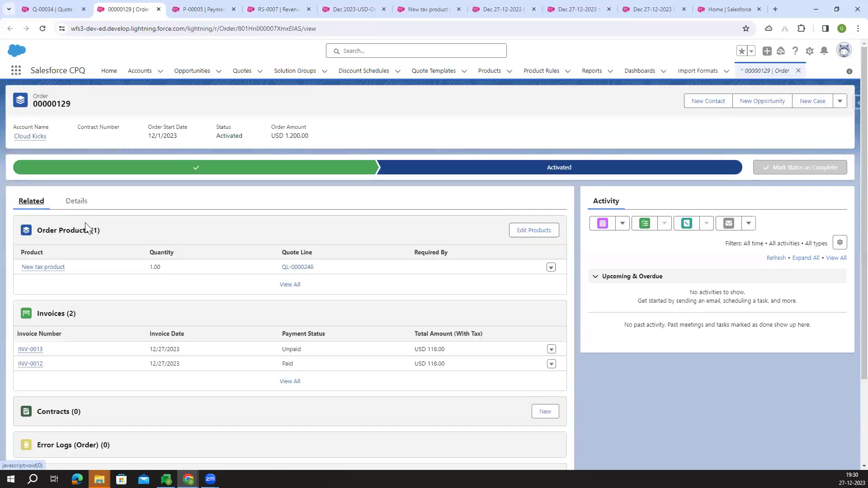
scroll(122, 226, "down", 2)
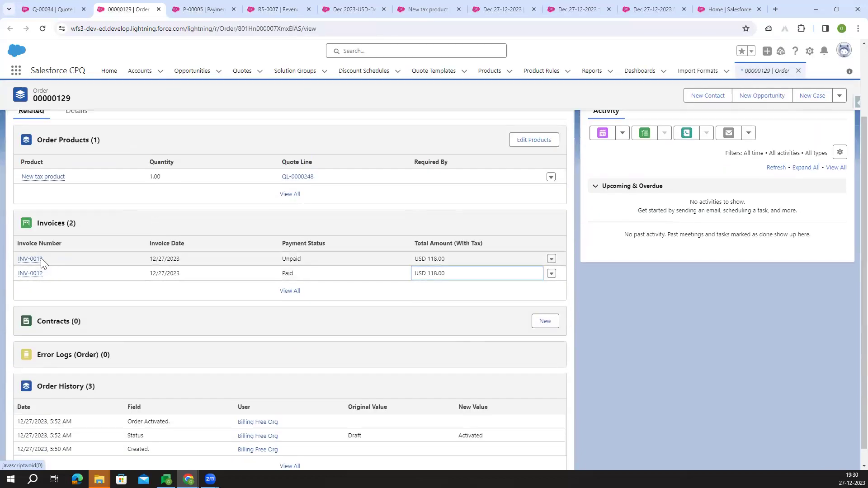
left_click(20, 261)
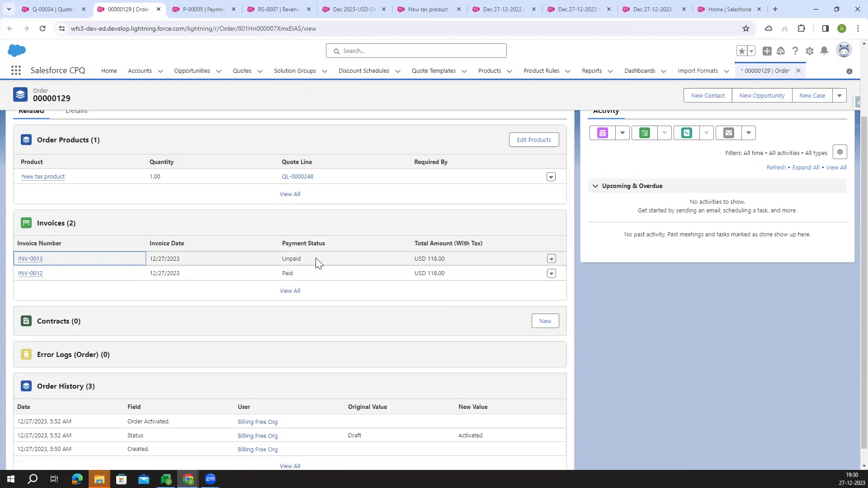
left_click(36, 260)
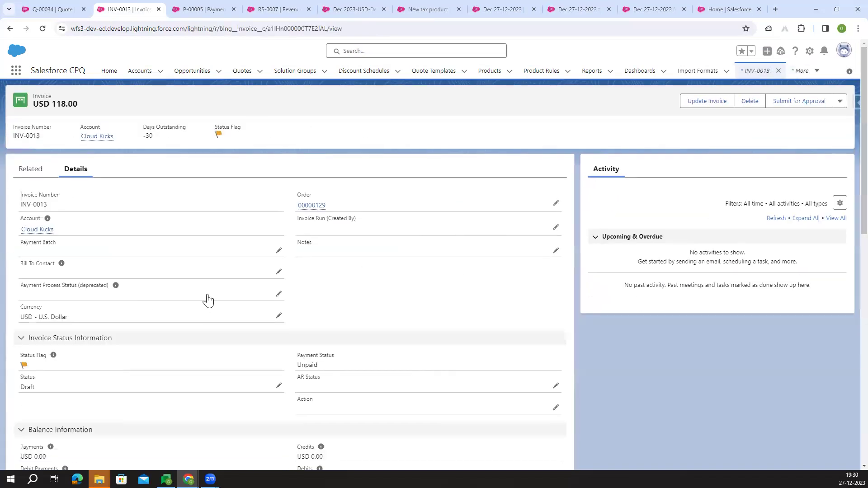
scroll(208, 301, "down", 4)
scroll(149, 348, "down", 5)
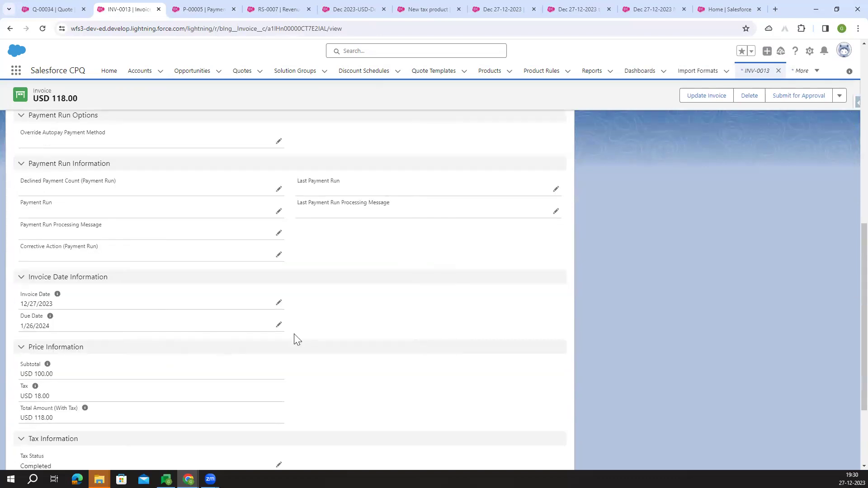
scroll(272, 312, "up", 4)
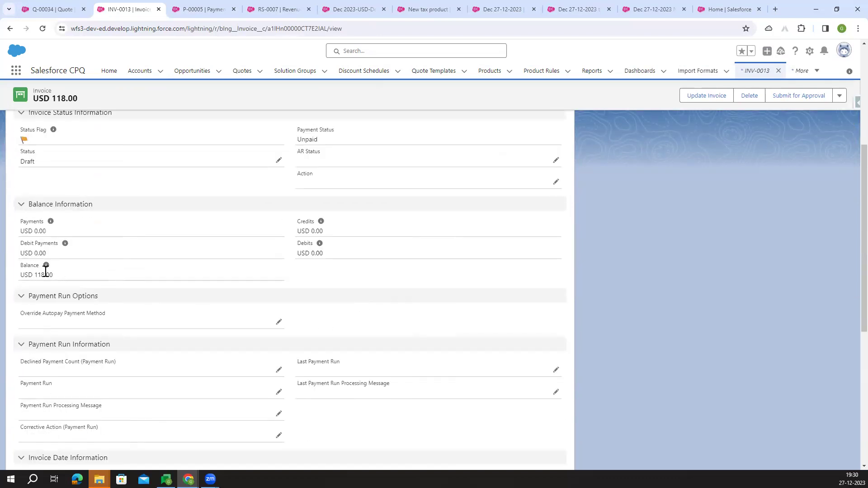
left_click_drag(28, 274, 69, 272)
- Change the unpaid invoice's status to Posted and save it
scroll(317, 290, "up", 2)
left_click(277, 252)
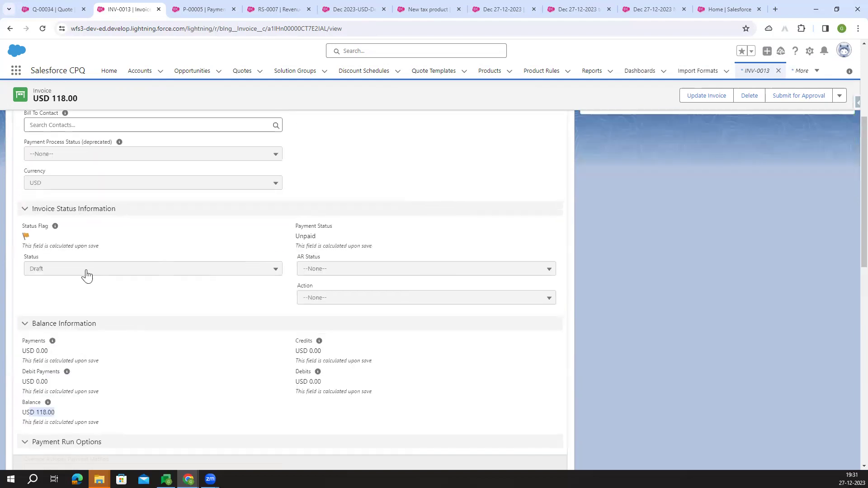
left_click(86, 272)
left_click(62, 355)
left_click(307, 460)
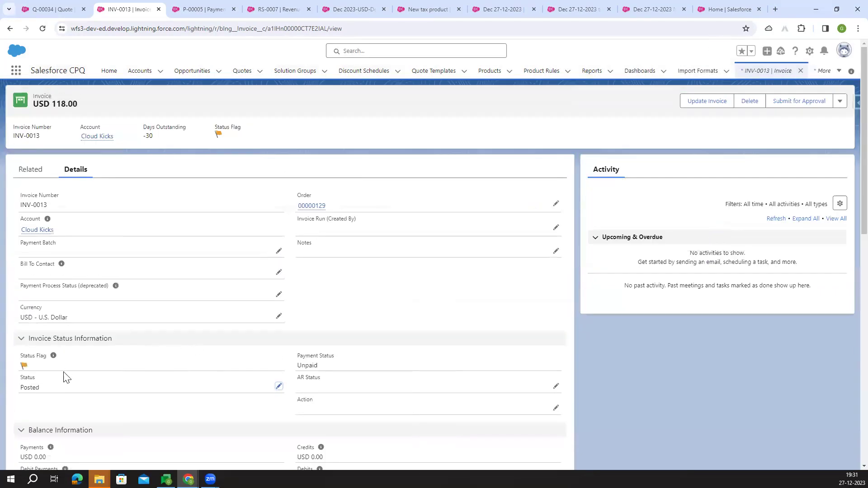
- Start a new payment from the invoice's related payments and set its payment type to Cash
left_click(29, 174)
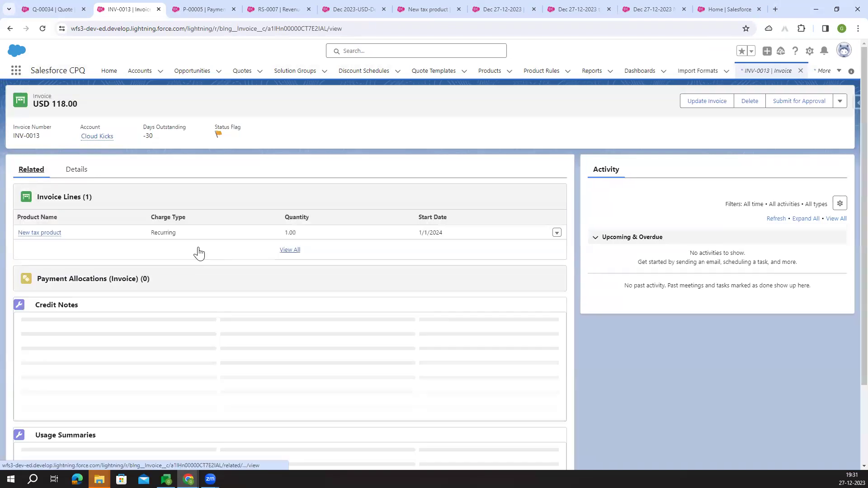
scroll(199, 255, "down", 3)
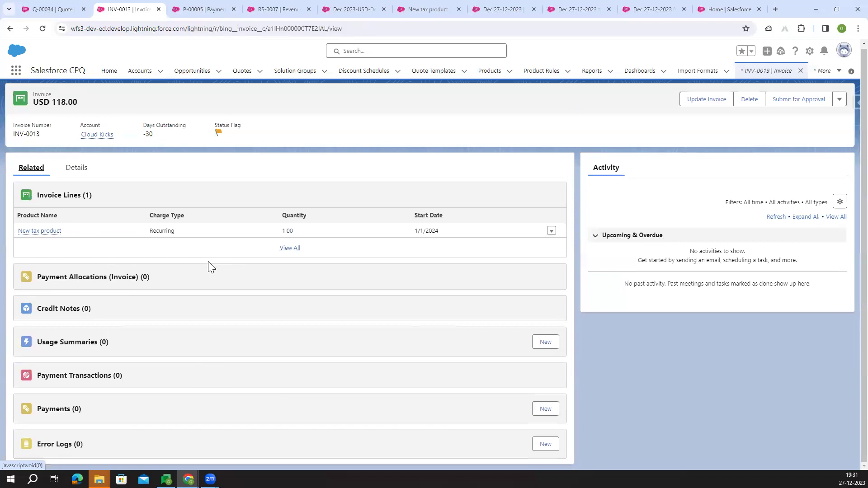
left_click(545, 410)
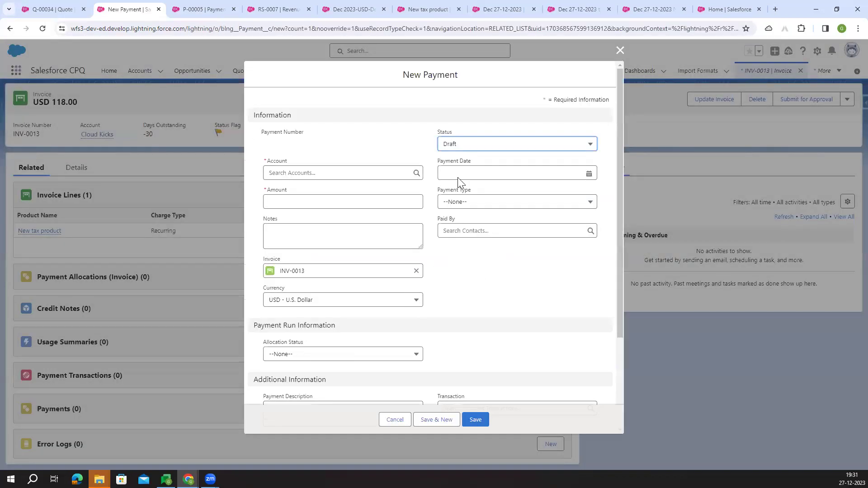
left_click(457, 151)
left_click(460, 180)
left_click(464, 203)
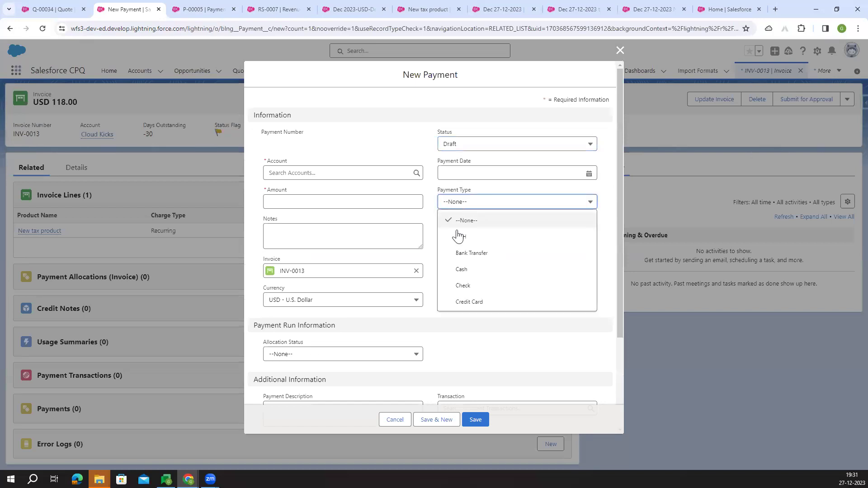
left_click(466, 272)
- Set the payment's account to Cloud Kicks and its amount to 118, then save the payment
left_click(304, 175)
left_click(311, 209)
left_click(307, 203)
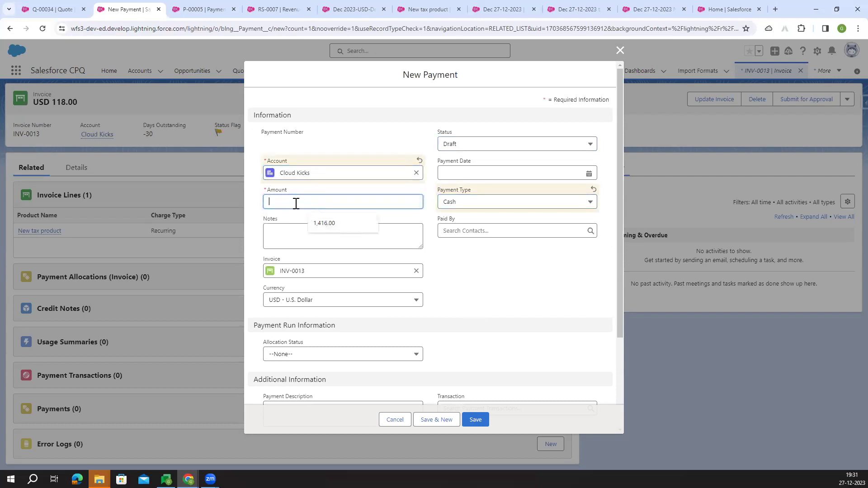
type("118")
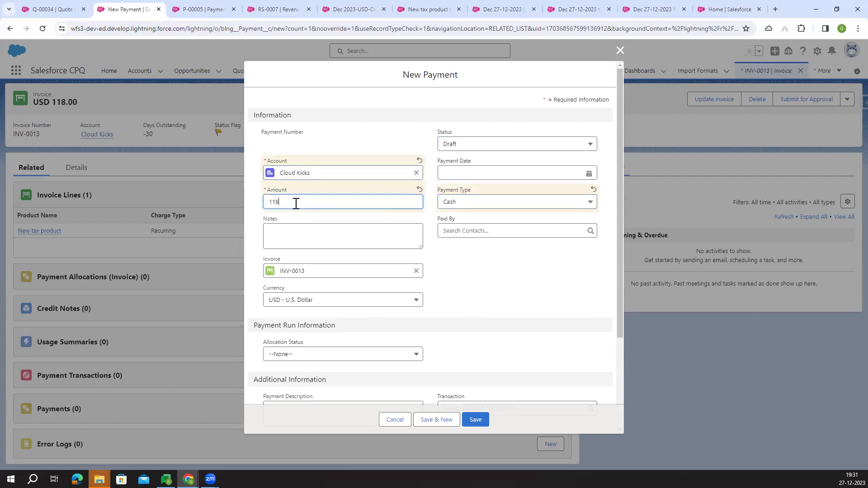
left_click(512, 289)
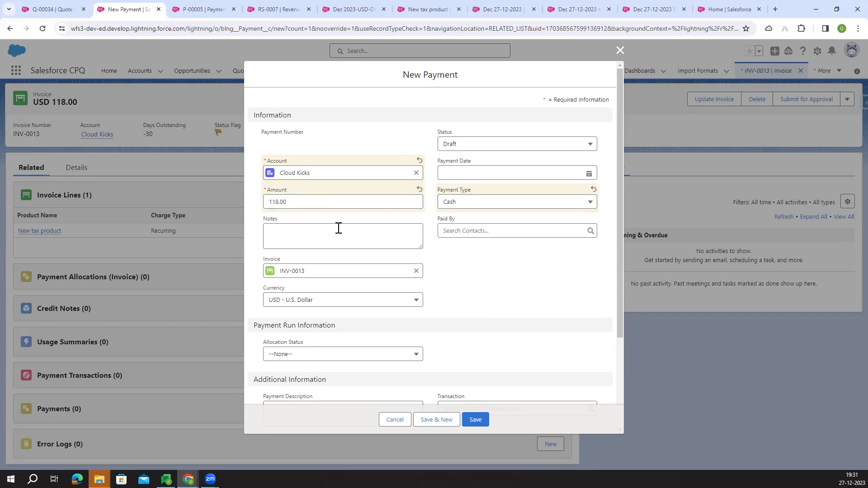
scroll(463, 266, "down", 3)
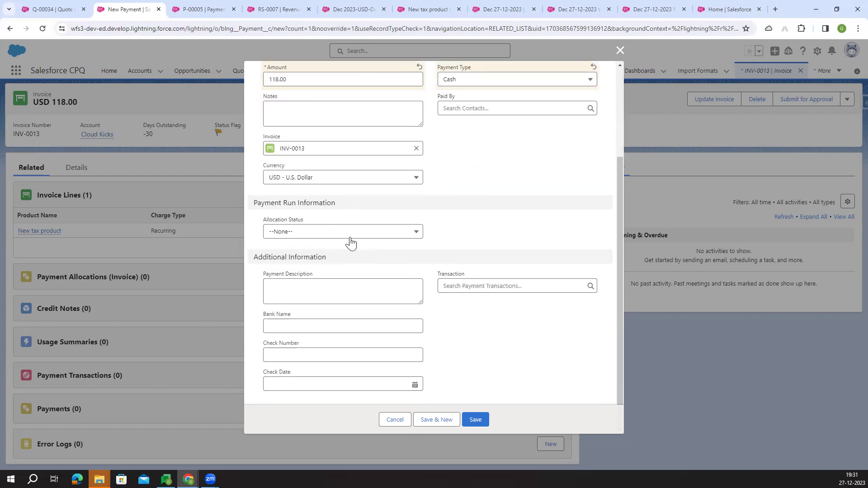
scroll(446, 217, "up", 3)
left_click(476, 420)
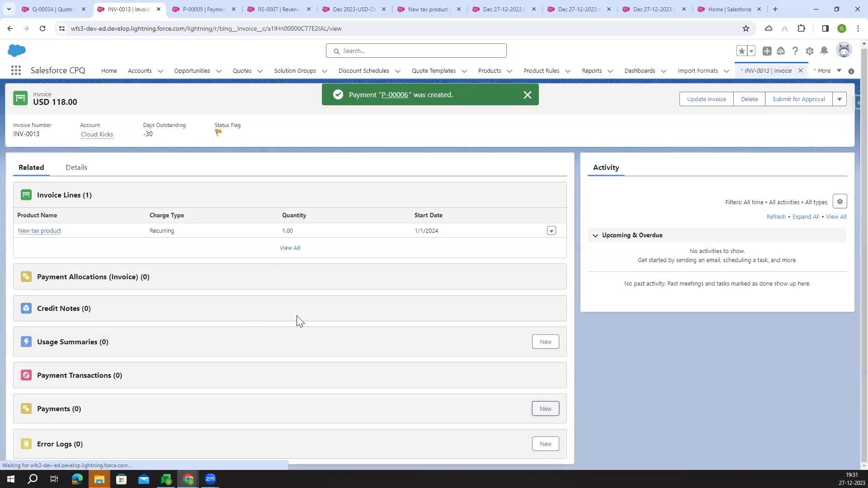
scroll(312, 312, "down", 3)
left_click(551, 397)
left_click(552, 397)
left_click(537, 380)
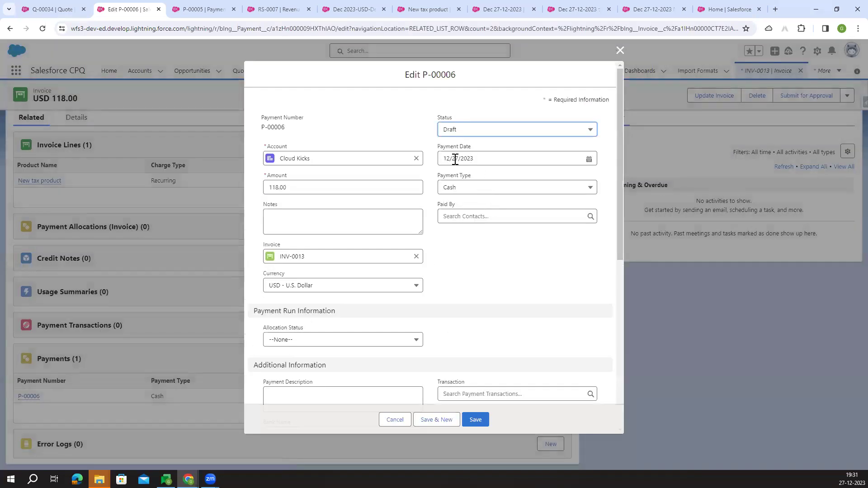
left_click(396, 423)
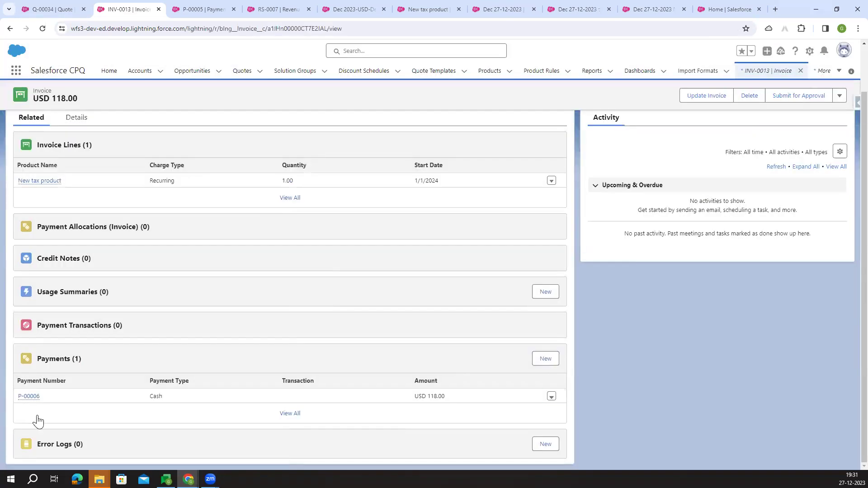
- Open the new payment's record, change its status to Posted and save it
left_click(30, 397)
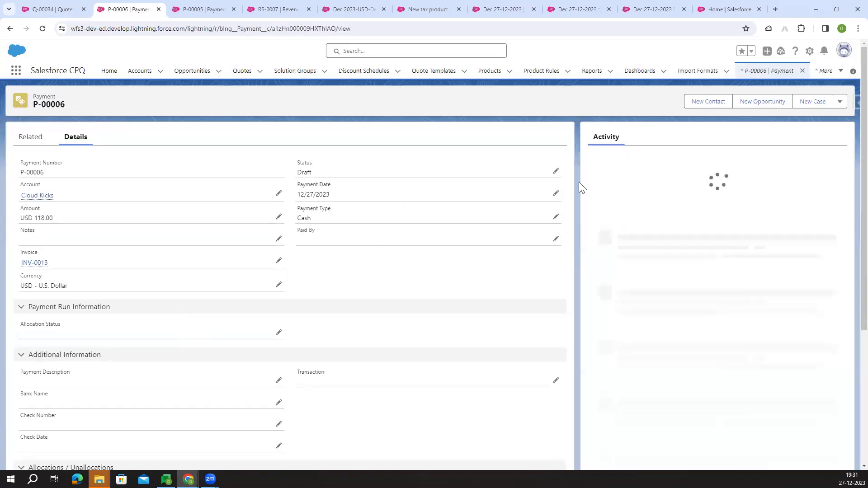
left_click(557, 171)
left_click(320, 194)
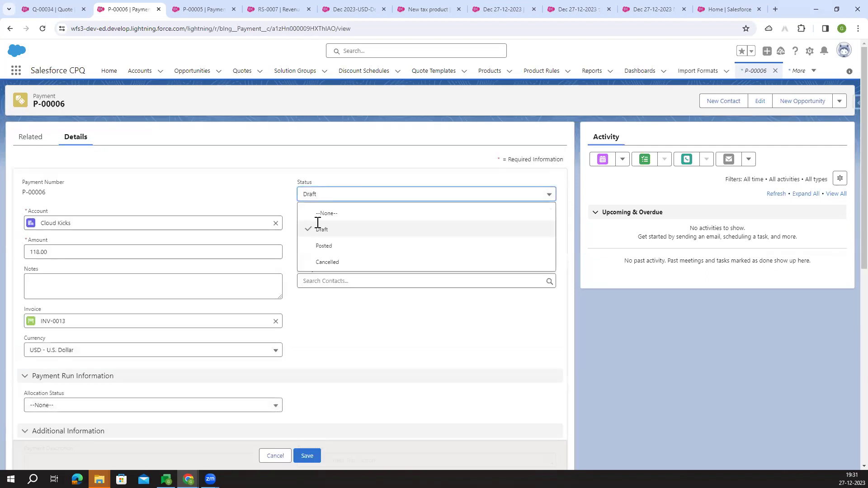
left_click(324, 245)
left_click(308, 456)
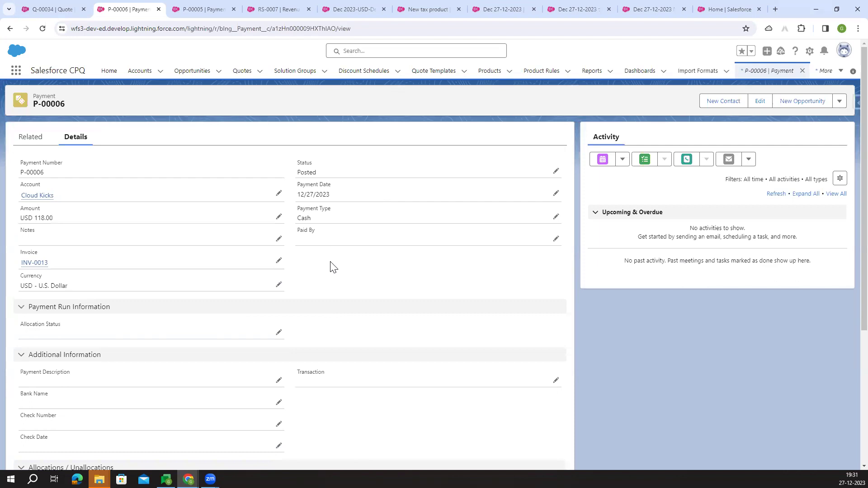
- Allocate the full 118.00 payment to the matching USD 118.00 invoice line and return to the payment record
left_click(840, 102)
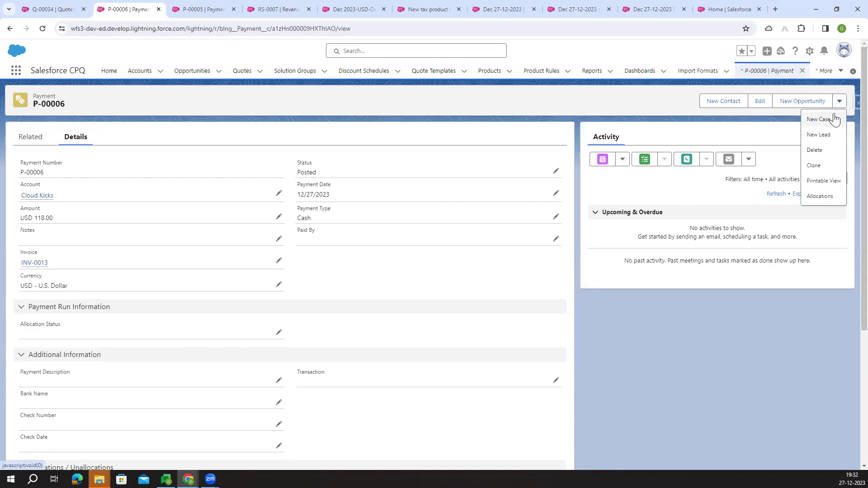
left_click(825, 203)
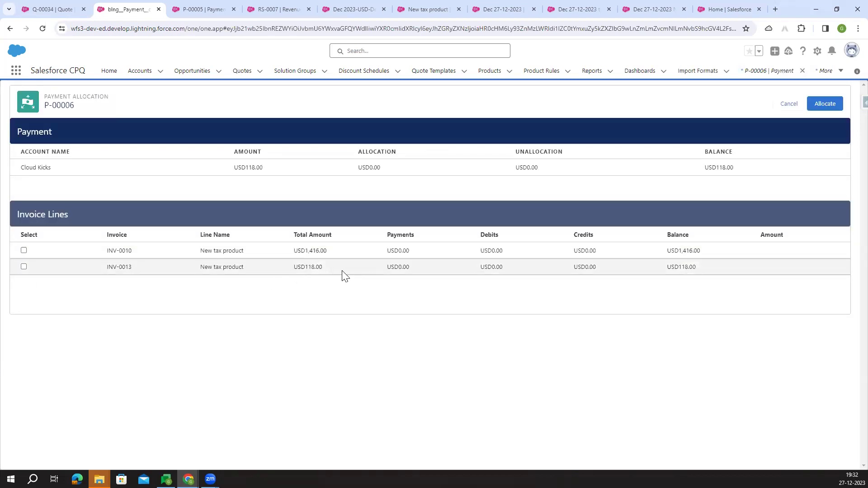
left_click(24, 267)
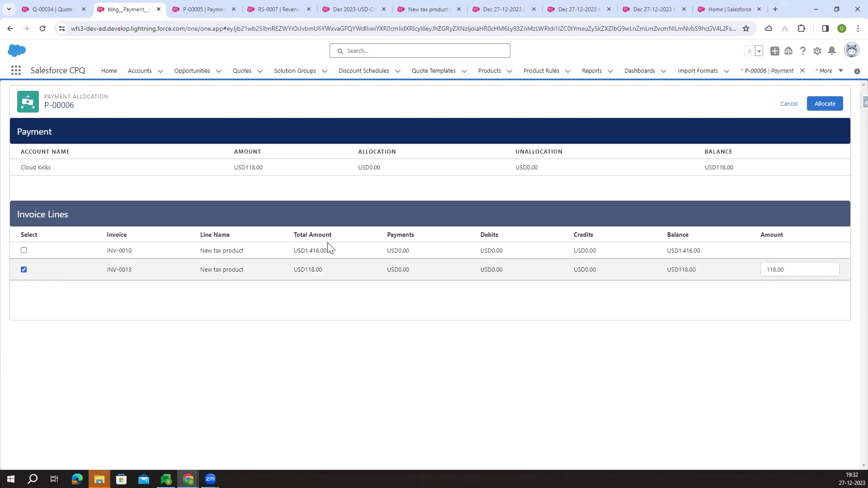
left_click_drag(345, 252, 291, 251)
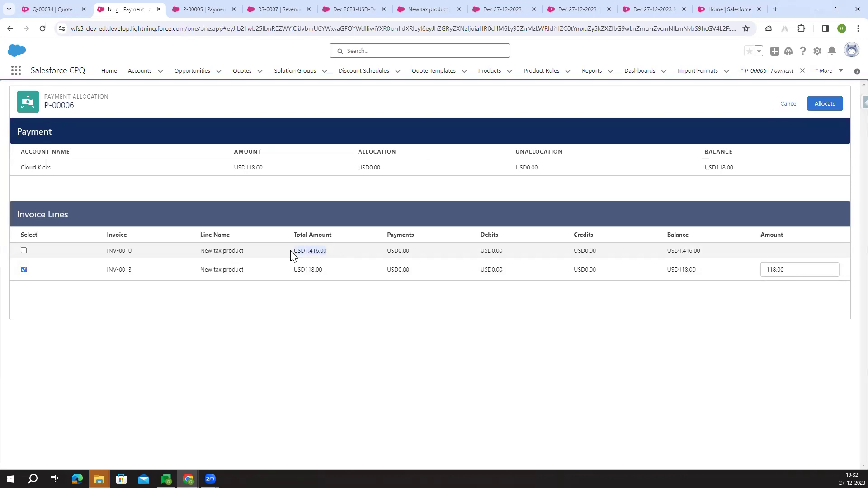
left_click(307, 348)
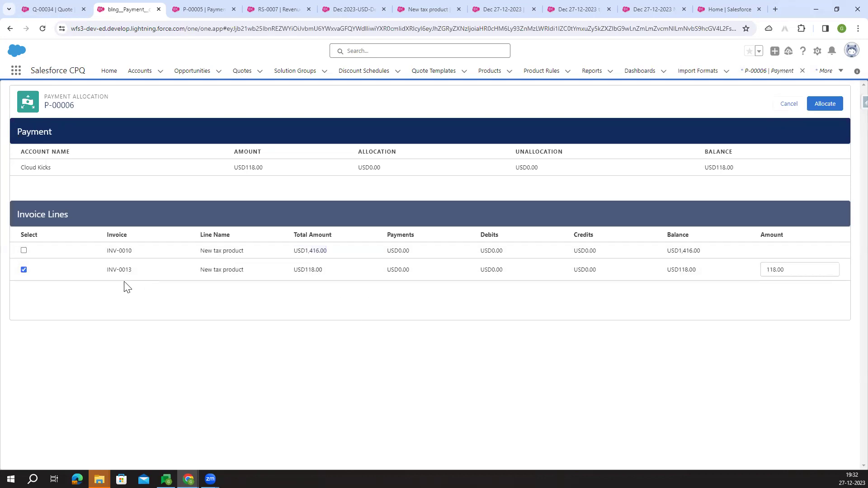
left_click_drag(295, 274, 340, 276)
left_click(390, 311)
left_click(835, 106)
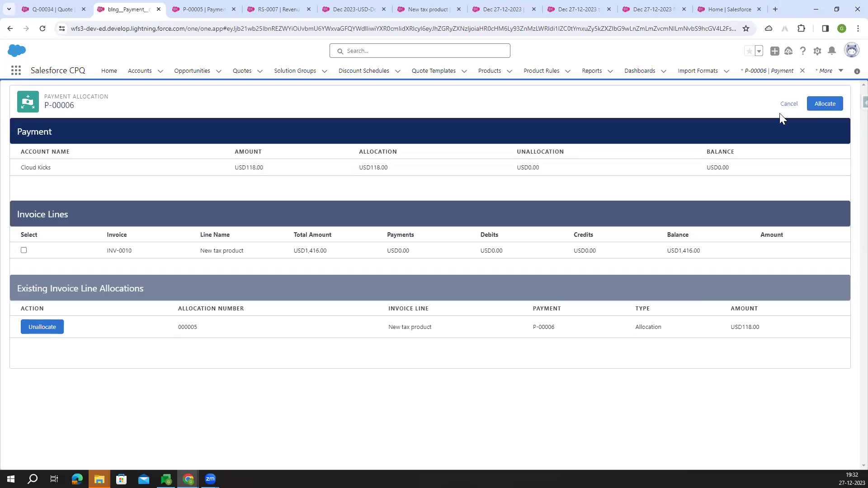
left_click(795, 109)
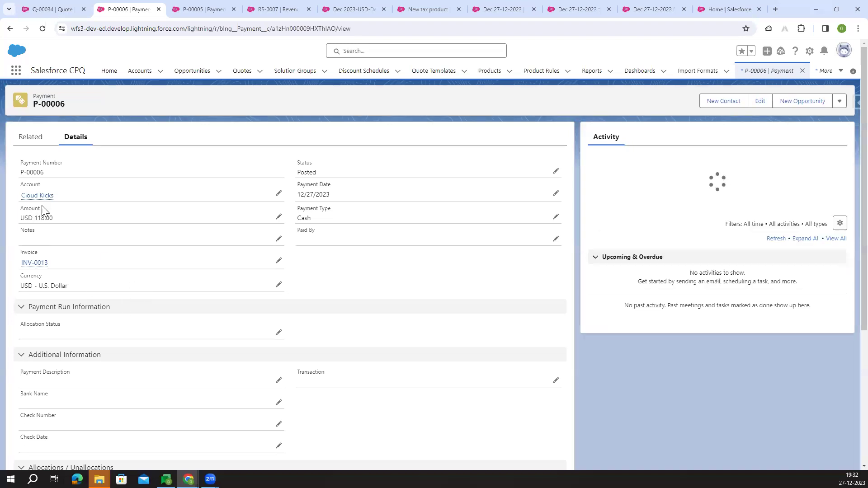
- Open the invoice from the payment and review its payment status, payments, balance and price information
left_click(39, 264)
scroll(330, 275, "down", 3)
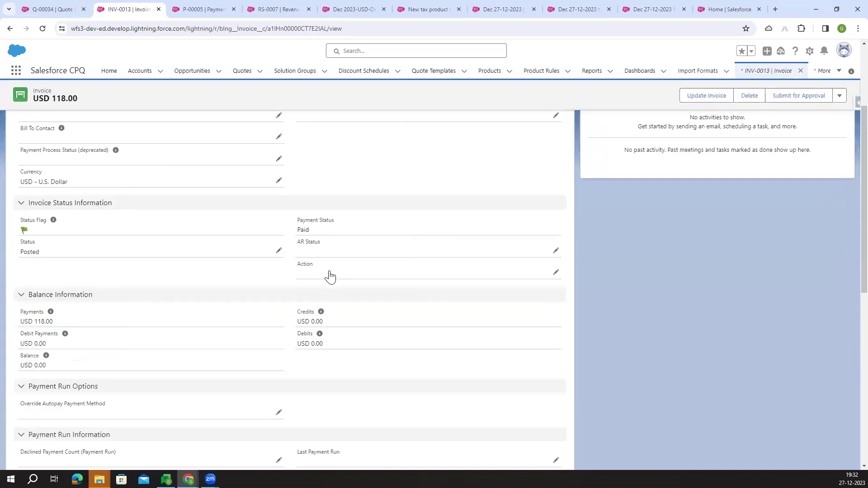
left_click_drag(311, 230, 296, 230)
scroll(250, 267, "down", 2)
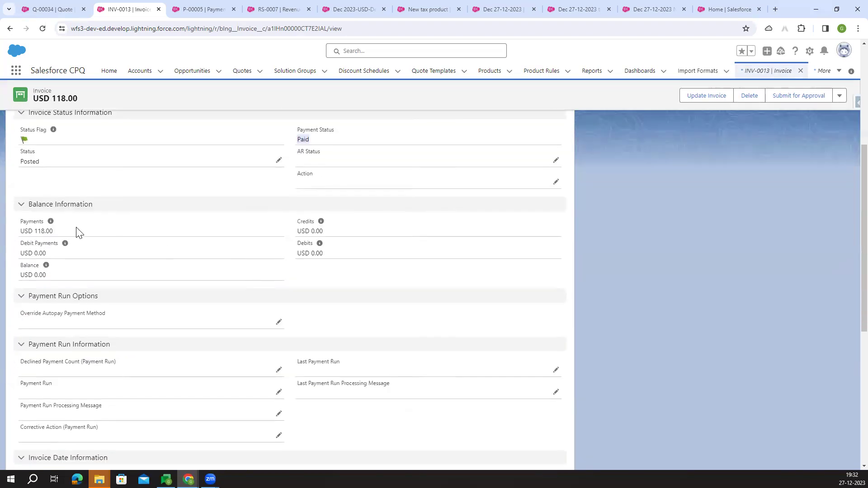
left_click_drag(33, 233, 58, 231)
scroll(115, 228, "up", 3)
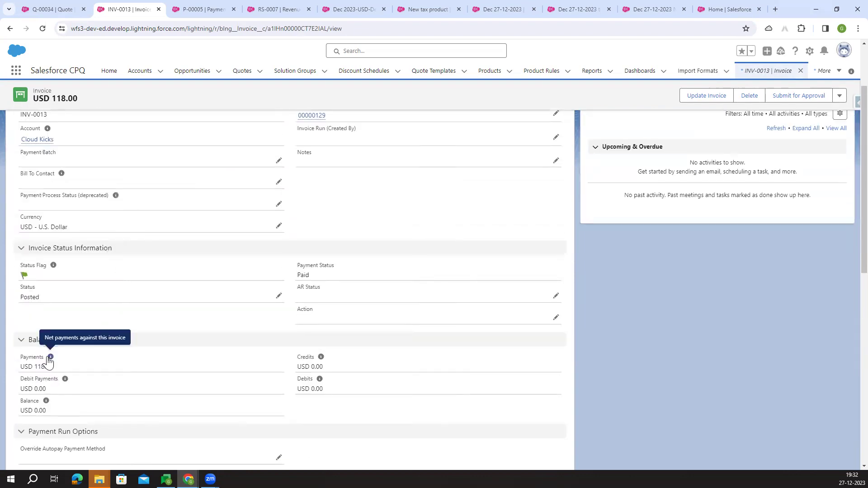
left_click_drag(37, 367, 109, 366)
left_click(109, 370)
scroll(111, 372, "down", 8)
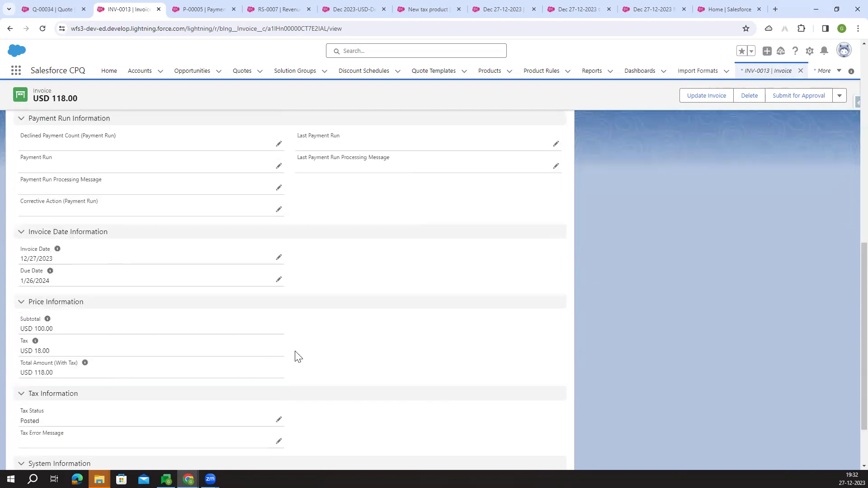
- Examine the invoice's tax and total amount in the price information, and return to its status and balance information
scroll(295, 354, "down", 2)
left_click_drag(33, 277, 49, 277)
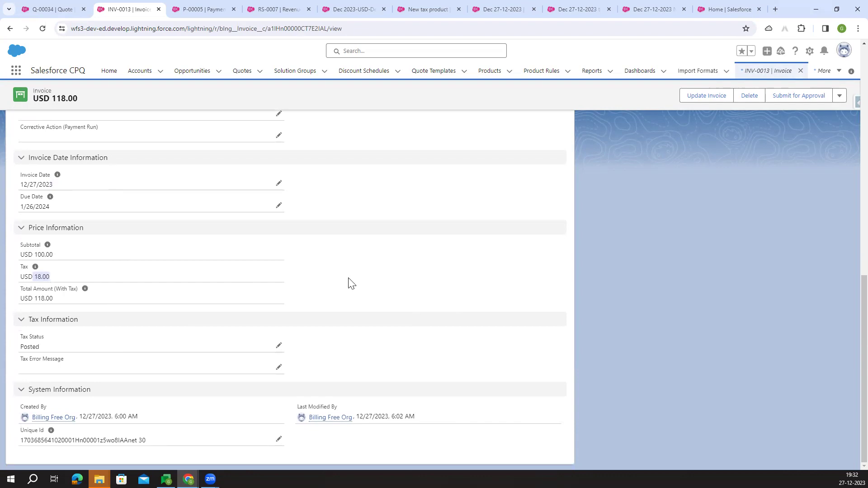
left_click_drag(58, 299, 26, 301)
left_click(349, 302)
scroll(347, 301, "up", 12)
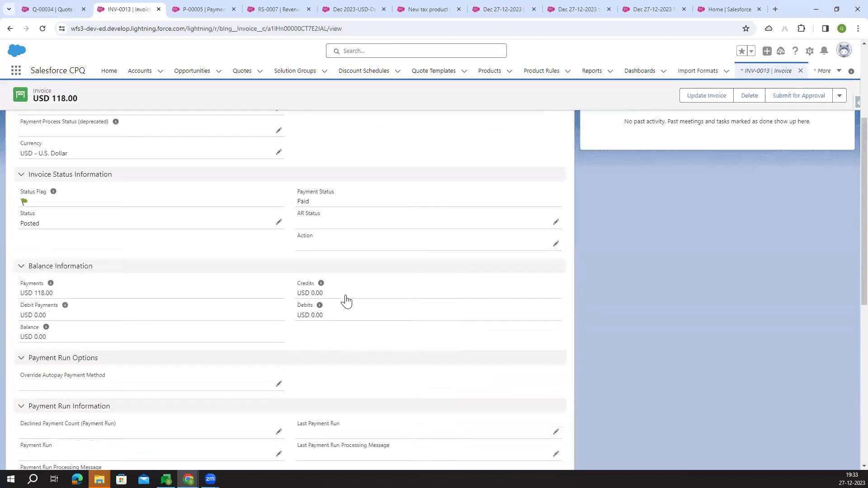
- Switch to revenue schedule RS-0007 and check its recognized amount
left_click(279, 9)
scroll(134, 199, "down", 1)
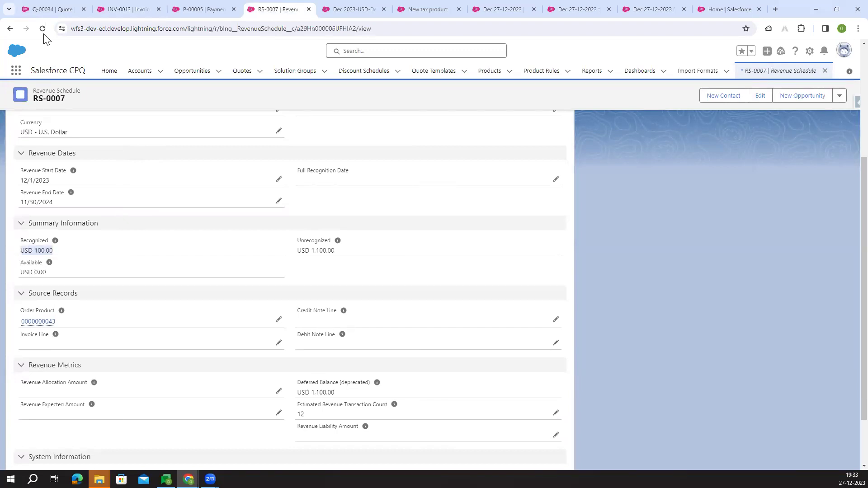
left_click(58, 251)
- From the Dec 2023 finance period, open its finance book's full list of finance periods and check their period statuses
left_click(352, 10)
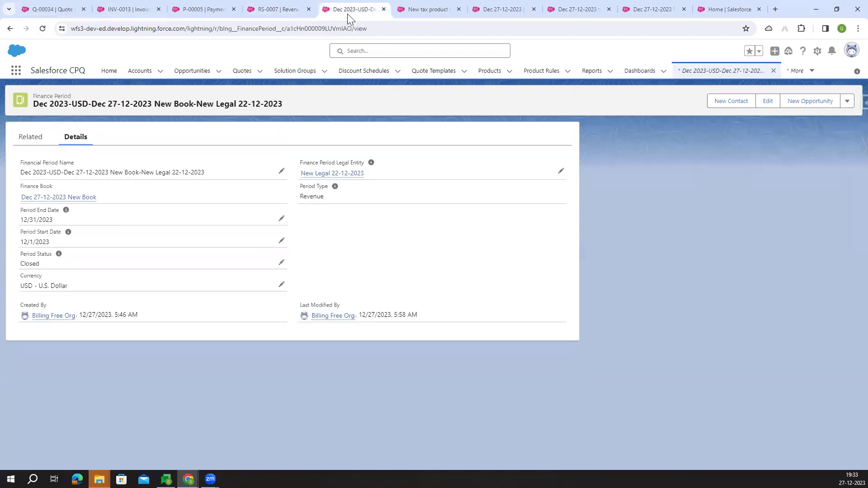
left_click(86, 199)
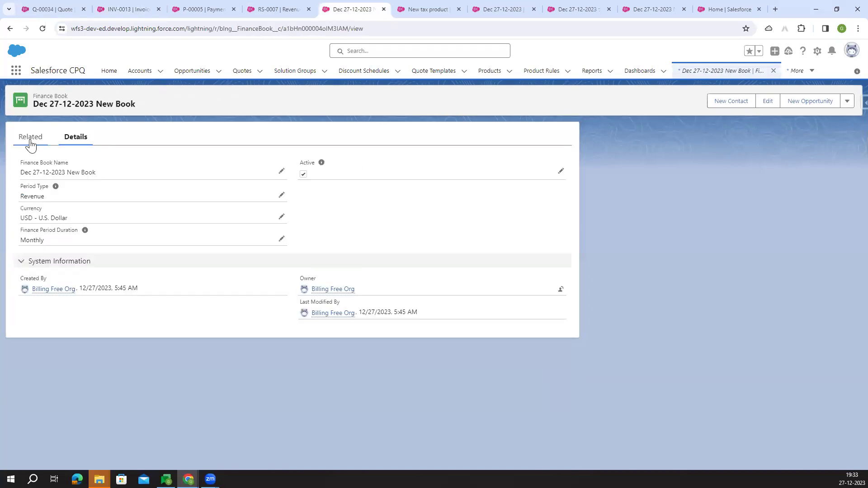
left_click(29, 142)
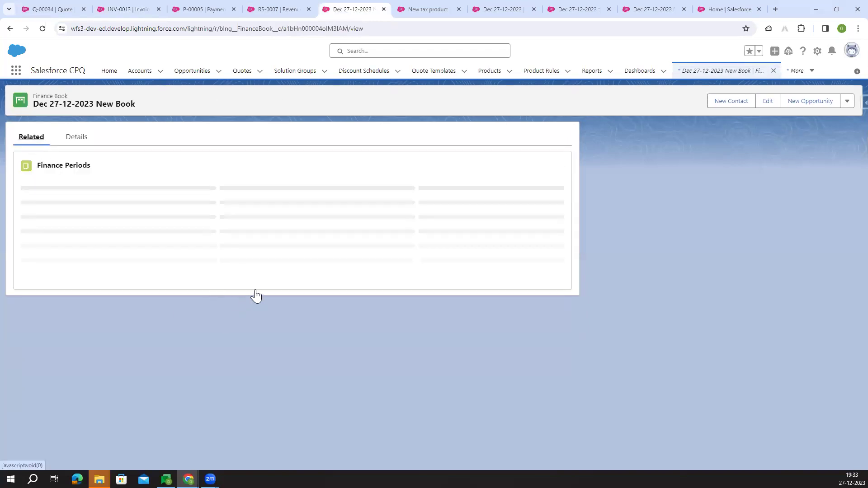
left_click(292, 298)
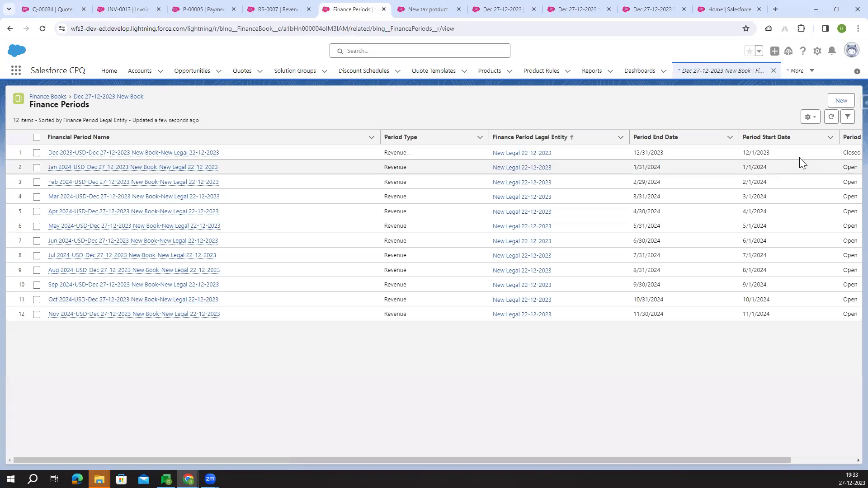
left_click_drag(725, 460, 801, 461)
left_click_drag(793, 153, 764, 152)
left_click_drag(718, 459, 654, 460)
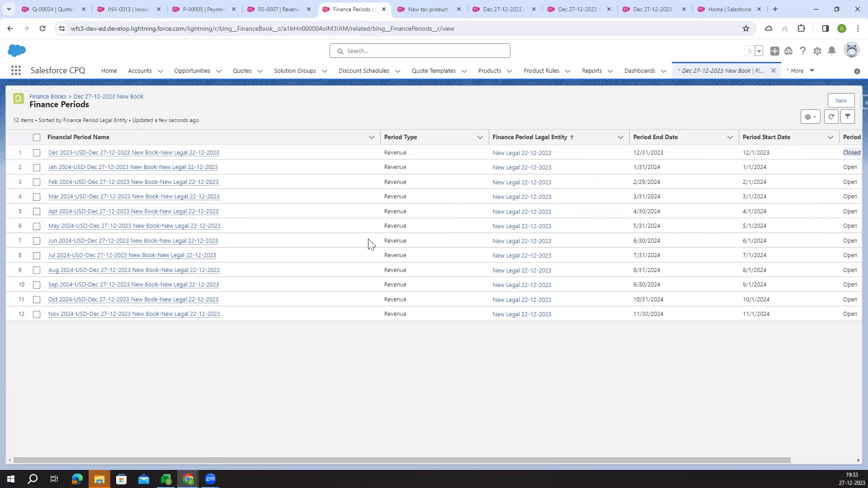
- Open the Jan 2024 finance period, set its period status to Closed, save it and reload the record
left_click(207, 168)
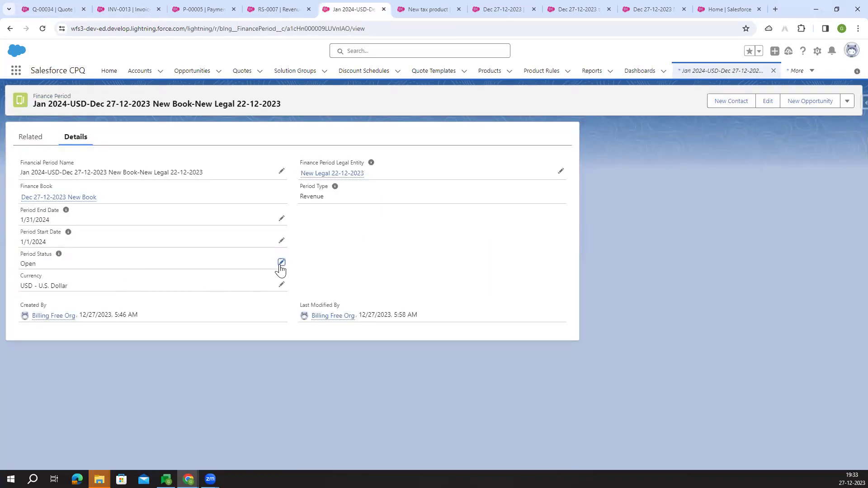
left_click(281, 263)
left_click(77, 312)
left_click(73, 365)
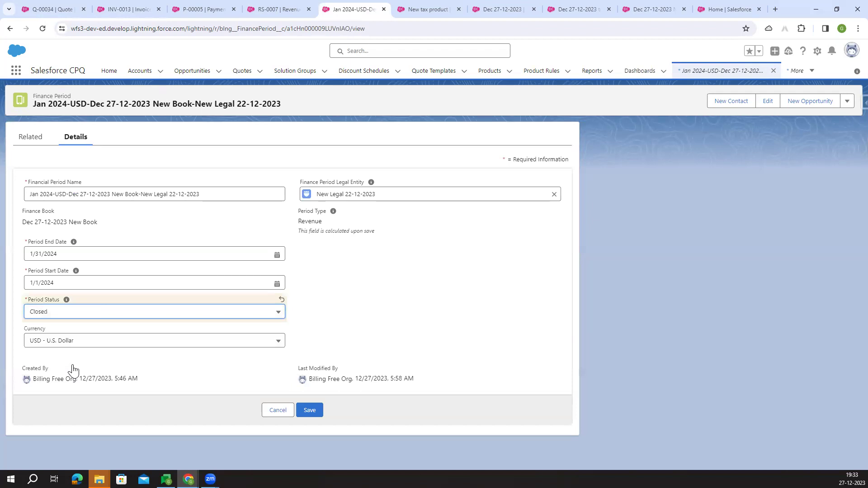
left_click(310, 410)
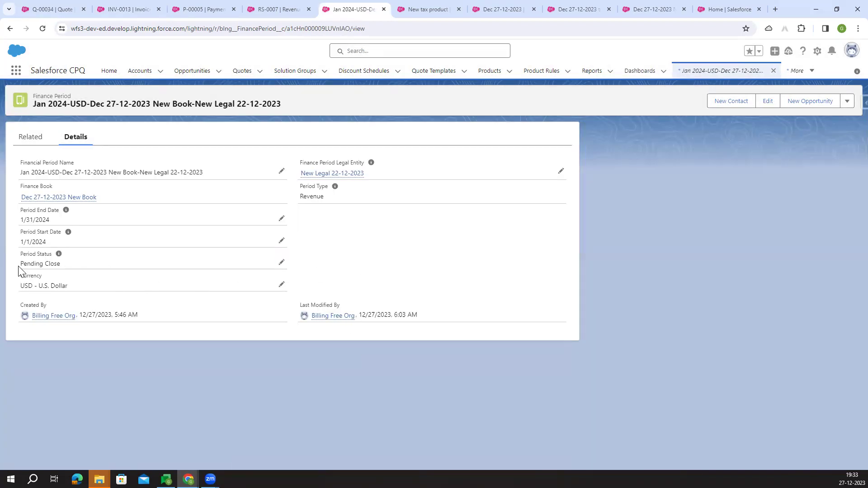
left_click_drag(62, 266, 20, 267)
left_click(43, 28)
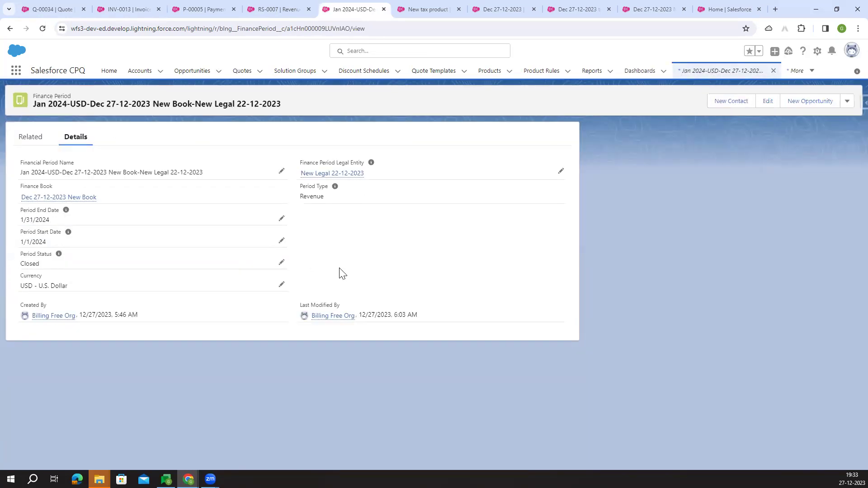
- Return to revenue schedule RS-0007, reload it and check the recognized amount in the summary information
left_click(266, 9)
scroll(142, 295, "up", 1)
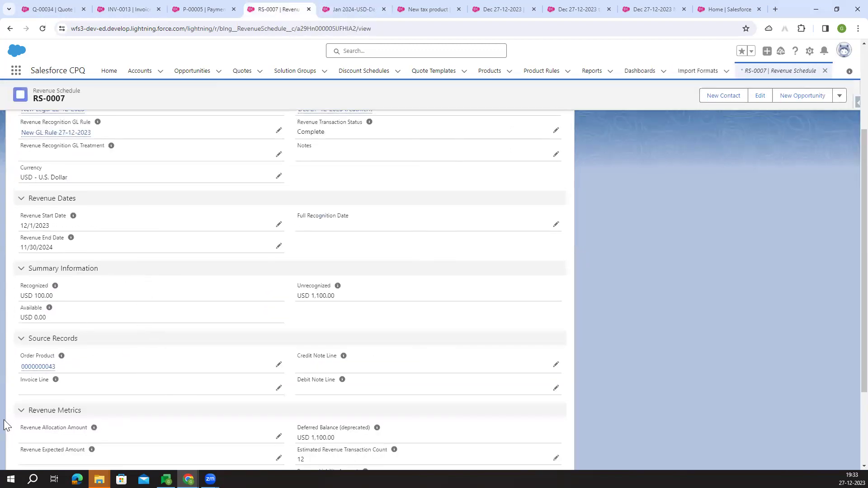
left_click(43, 29)
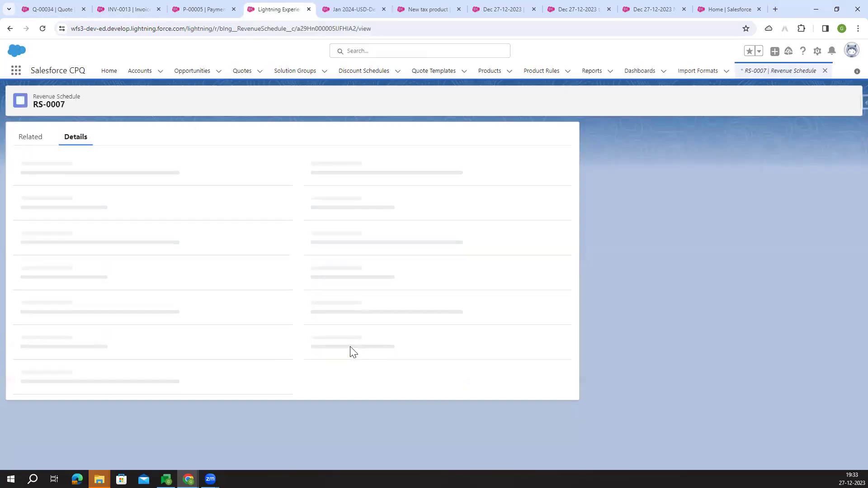
scroll(236, 326, "down", 5)
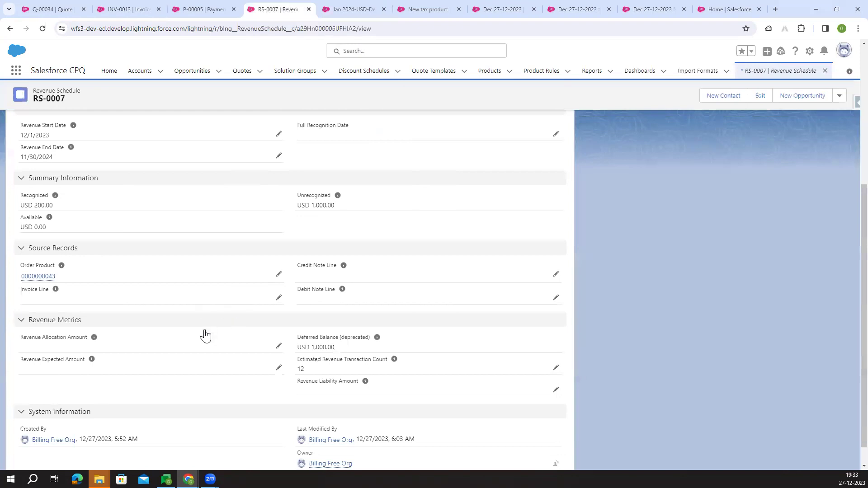
scroll(208, 351, "up", 2)
left_click_drag(19, 296, 62, 302)
left_click(63, 302)
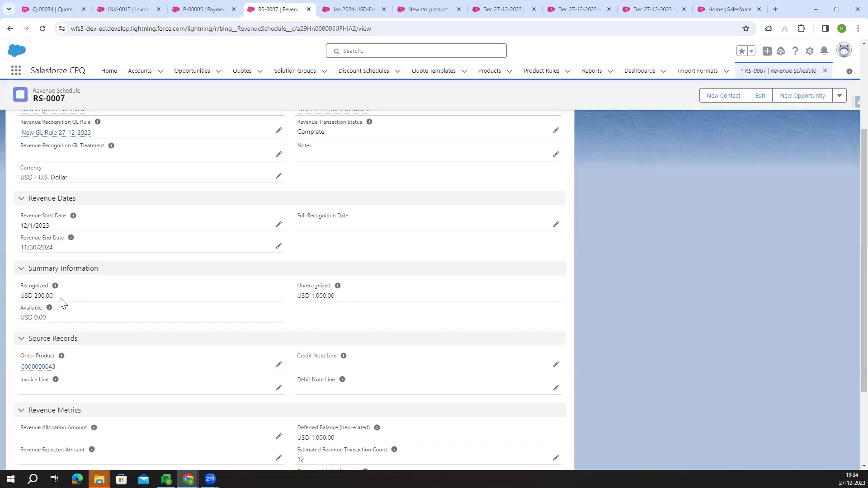
left_click_drag(58, 300, 17, 300)
left_click(318, 325)
- Compare the revenue schedule's unrecognized amount with its recognized amount, and return to the start of the record
left_click_drag(297, 295, 357, 304)
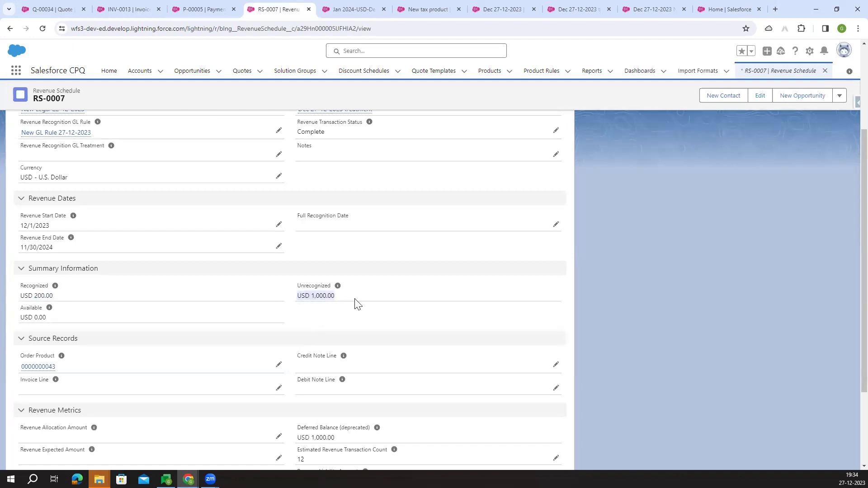
left_click(341, 321)
left_click_drag(301, 296, 372, 298)
left_click(349, 319)
left_click_drag(19, 296, 52, 297)
left_click(359, 321)
scroll(614, 312, "up", 3)
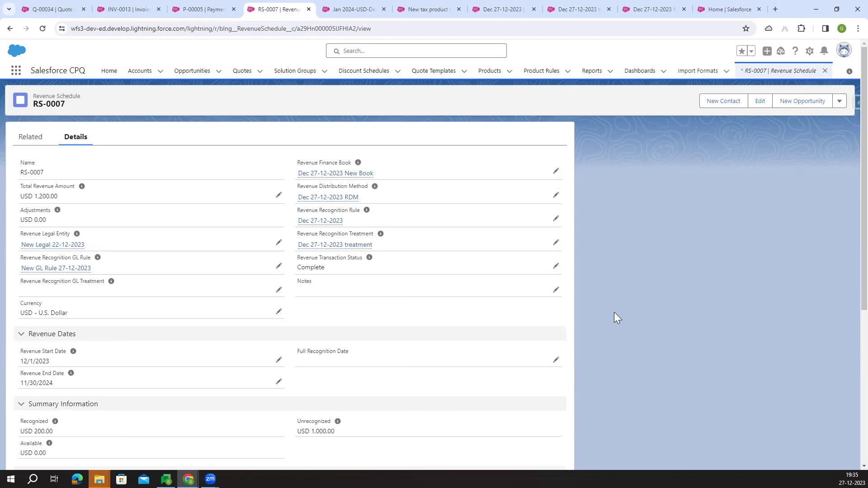